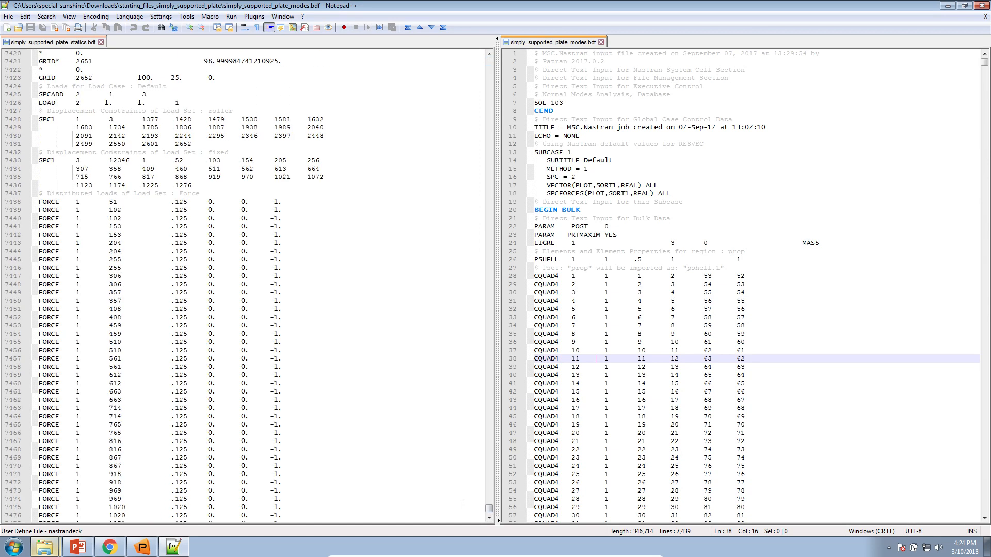
Search the statics file for mat1 to reach its MAT1 card at line 2531
scroll(461, 502, down, 11)
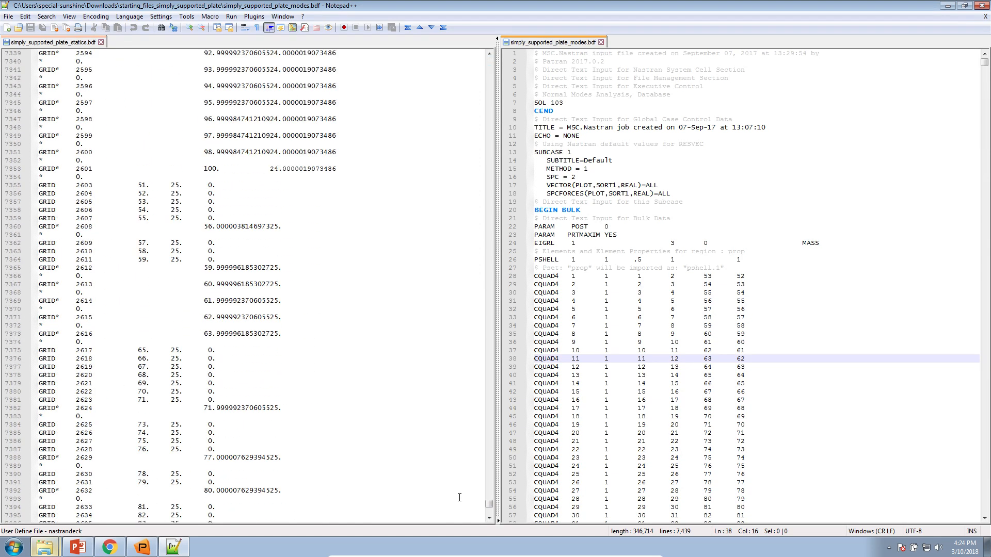
click(453, 468)
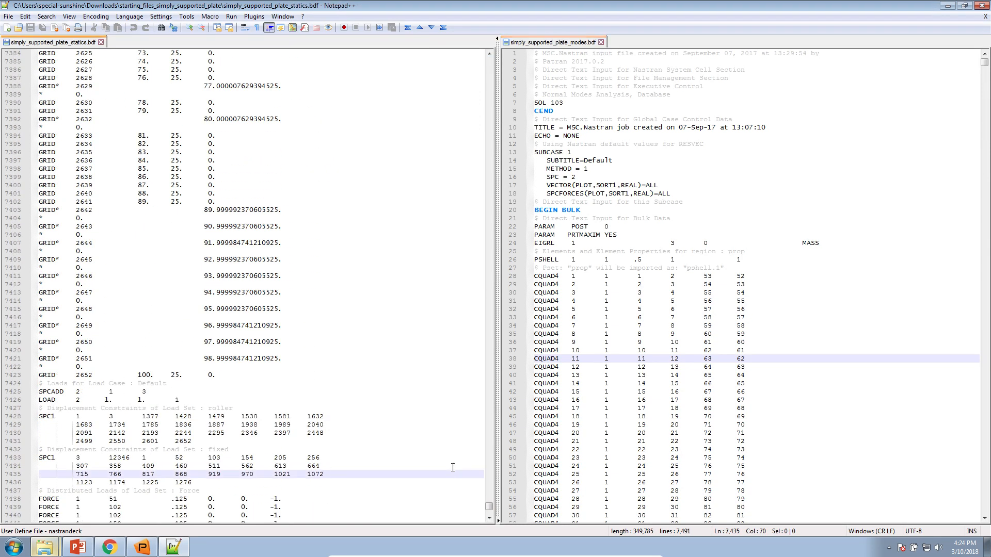
key(ctrl+f)
text(m)
key(Return)
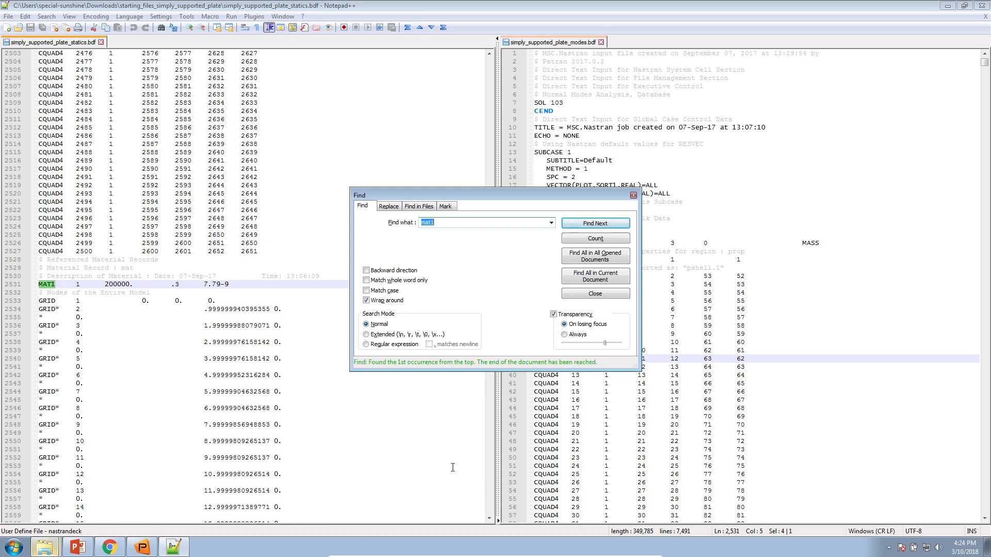
Find the same MAT1 card (200000., .3, 7.79-9) in the modes file and close the search
click(649, 293)
key(ctrl+f)
text(,at1)
key(ctrl+a)
text(m)
key(Return)
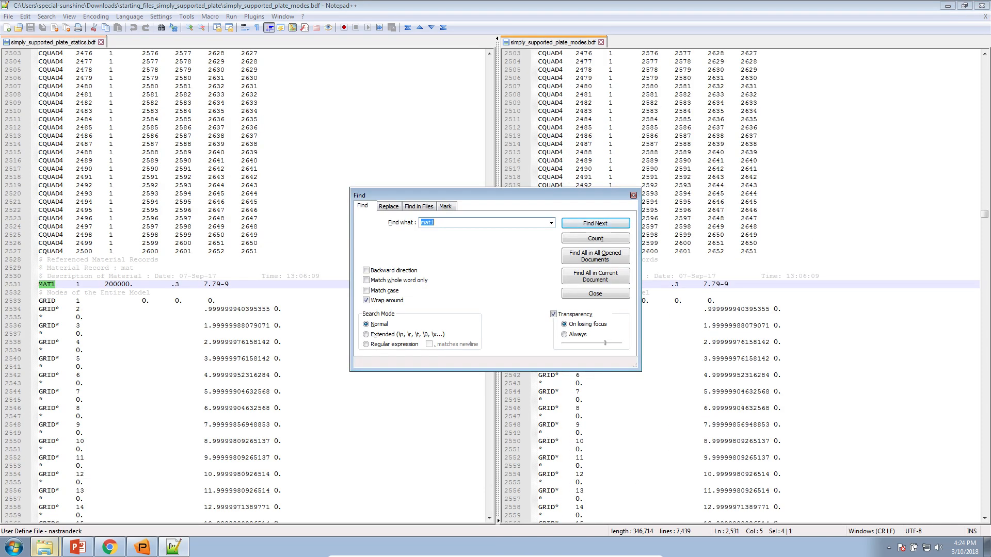
key(Escape)
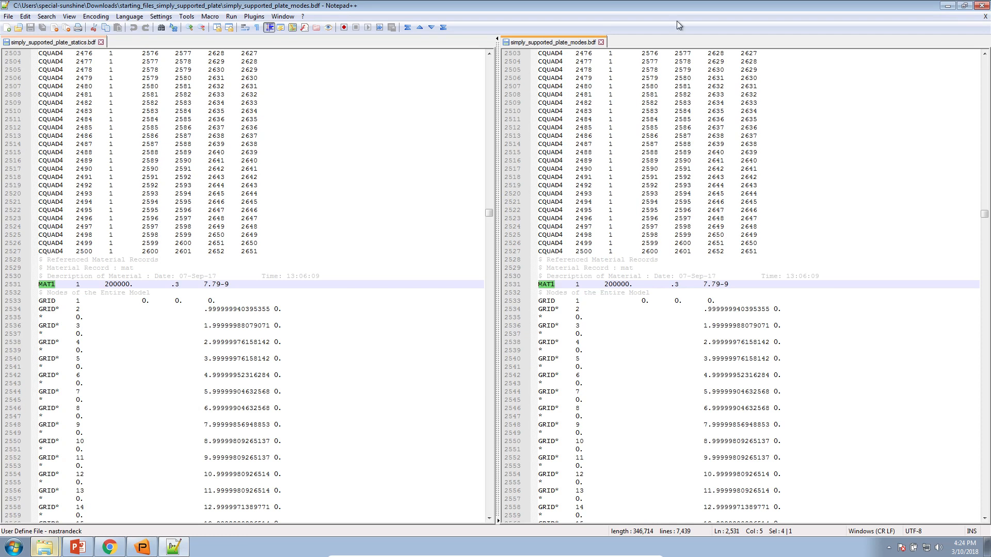
Scroll both files to the top and highlight the statics file's SOL 101 Linear Static Analysis header
drag(488, 213, 489, 60)
drag(984, 213, 984, 59)
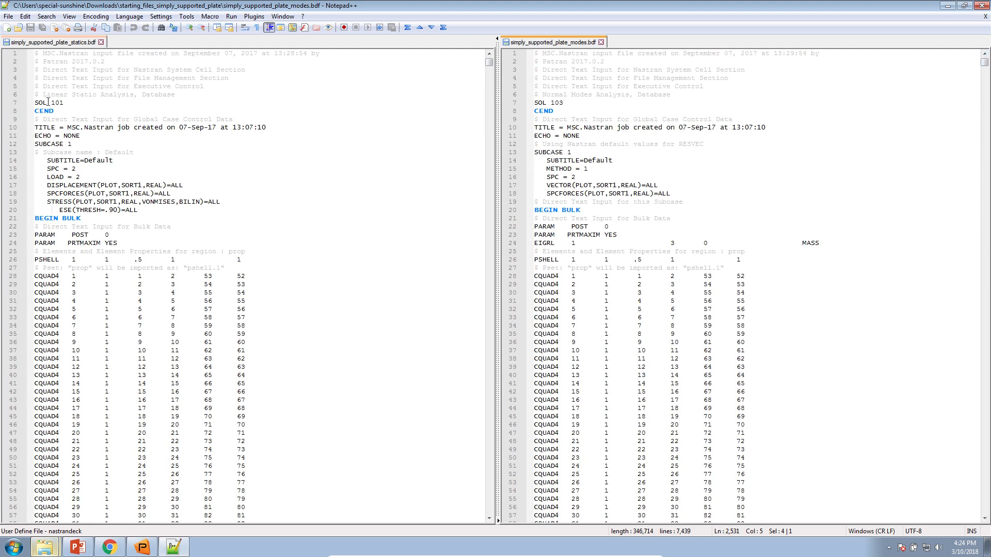
drag(63, 102, 21, 106)
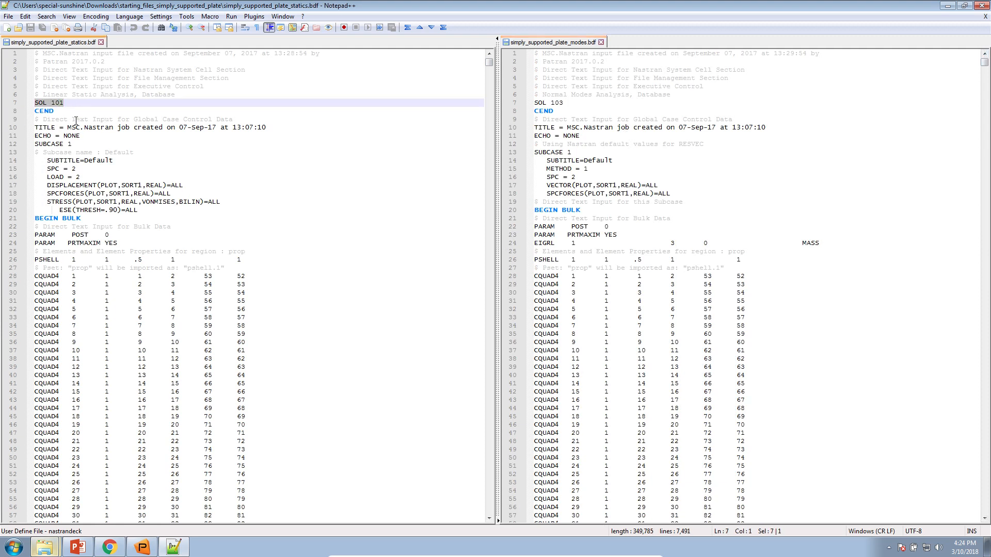
ctrl+scroll(75, 120, up, 3)
drag(45, 111, 177, 110)
click(464, 197)
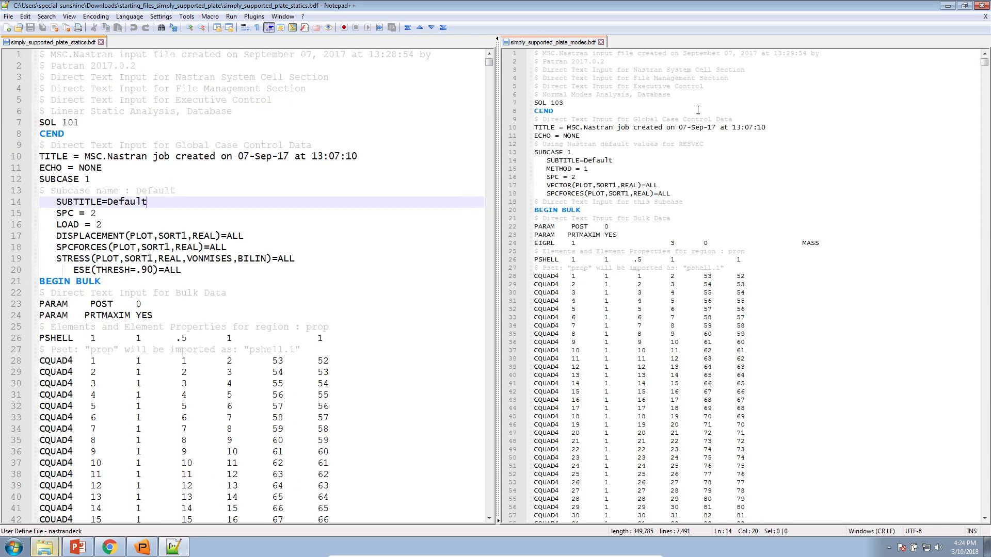
Compare the modes file's SOL 103 and SPC = 2 lines, then add blank lines after the ESE request
drag(564, 102, 528, 106)
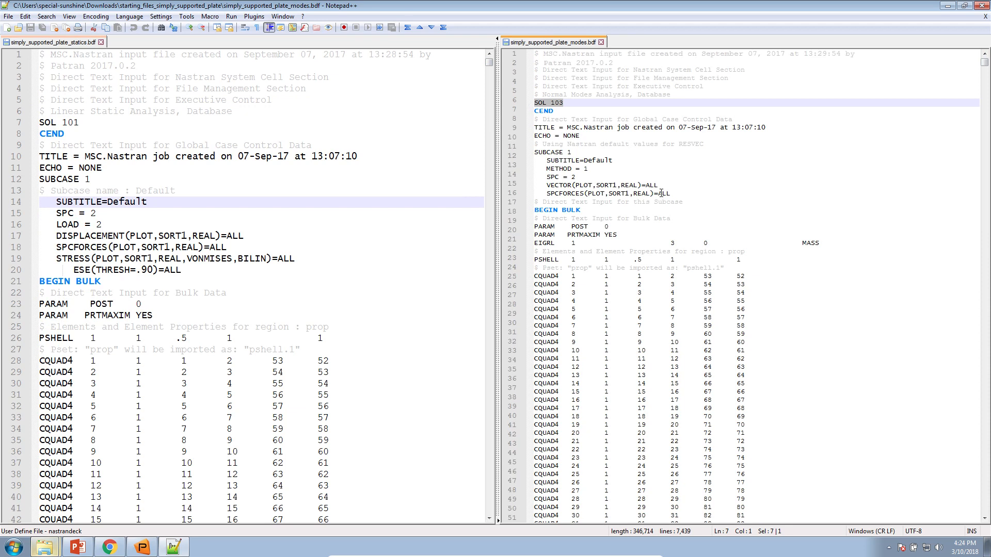
ctrl+scroll(661, 193, up, 4)
click(572, 126)
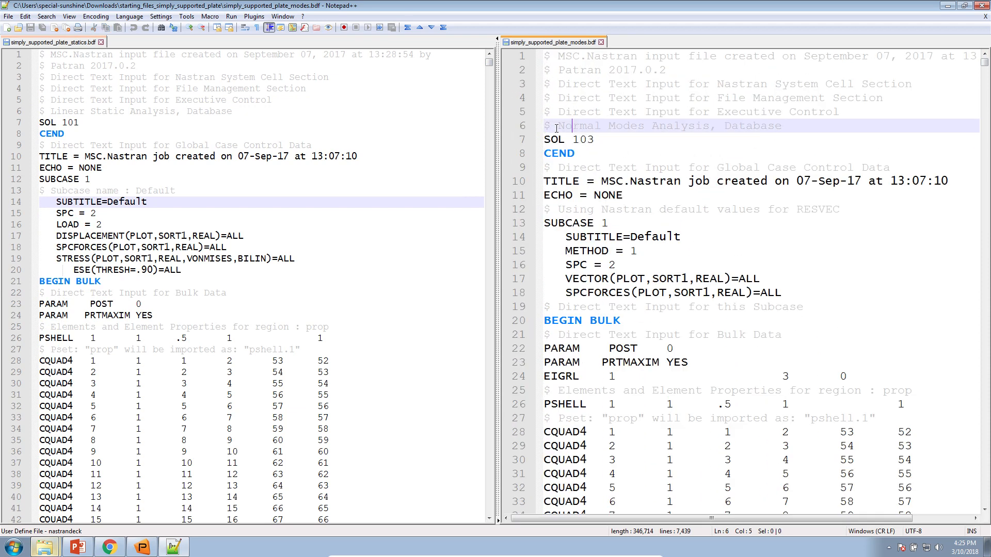
click(622, 265)
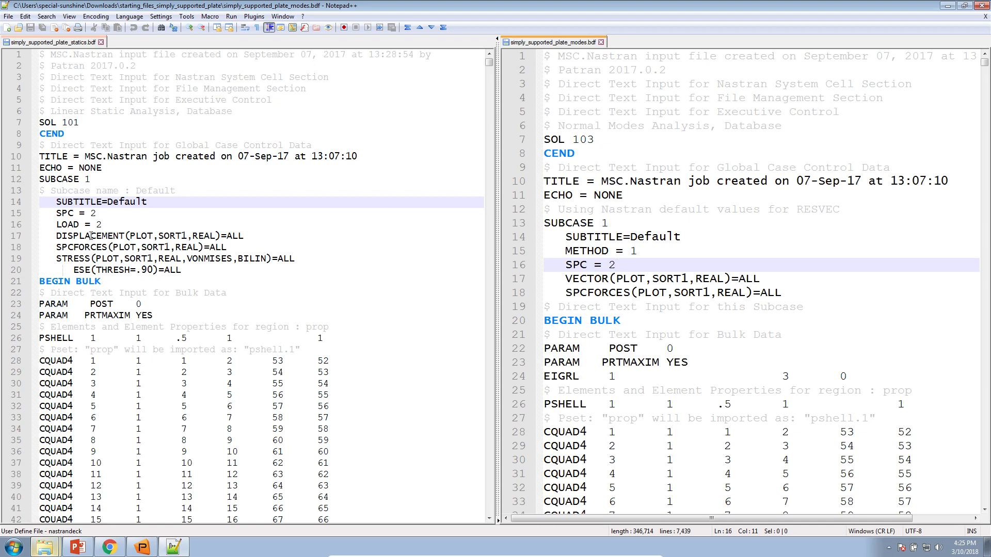
click(189, 271)
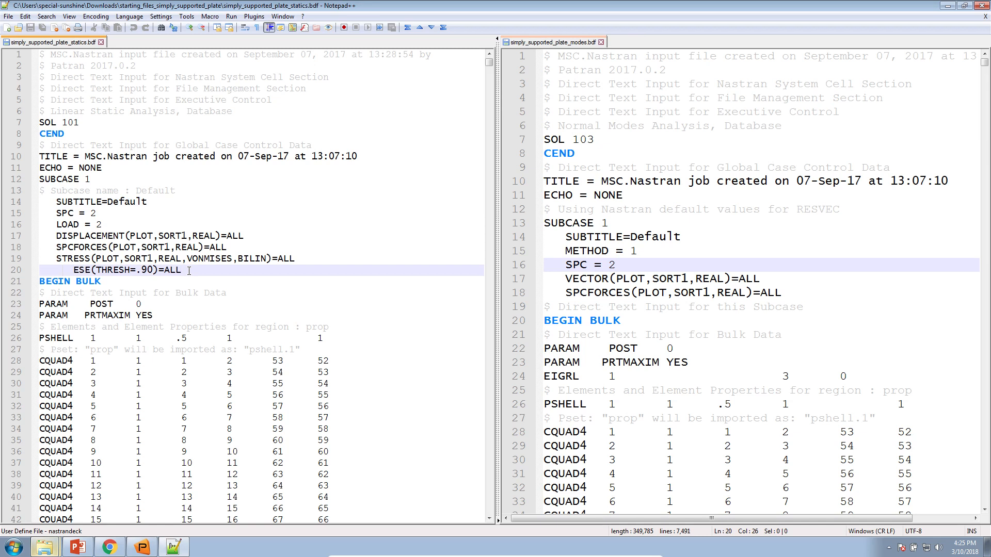
key(Return)
key(Return)
key(Return)
key(Return)
Add another blank line before BEGIN BULK and mark where the new subcase will go
key(Up)
key(Up)
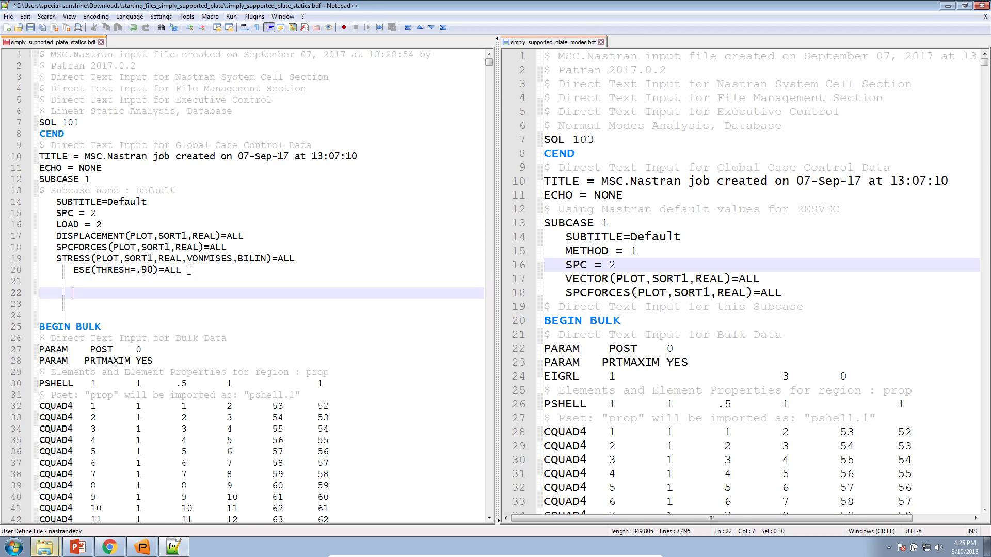
drag(101, 326, 41, 325)
click(102, 296)
drag(32, 283, 54, 313)
Cut the SUBCASE 1 block from the modes file and paste it after the ESE request in statics
click(578, 223)
drag(544, 223, 782, 292)
key(ctrl+c)
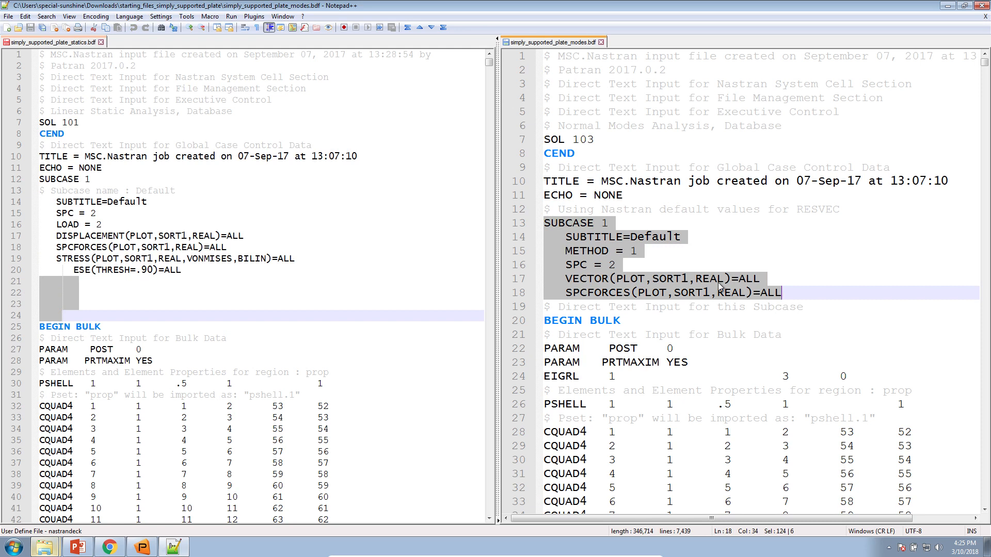
right_click(635, 236)
click(647, 242)
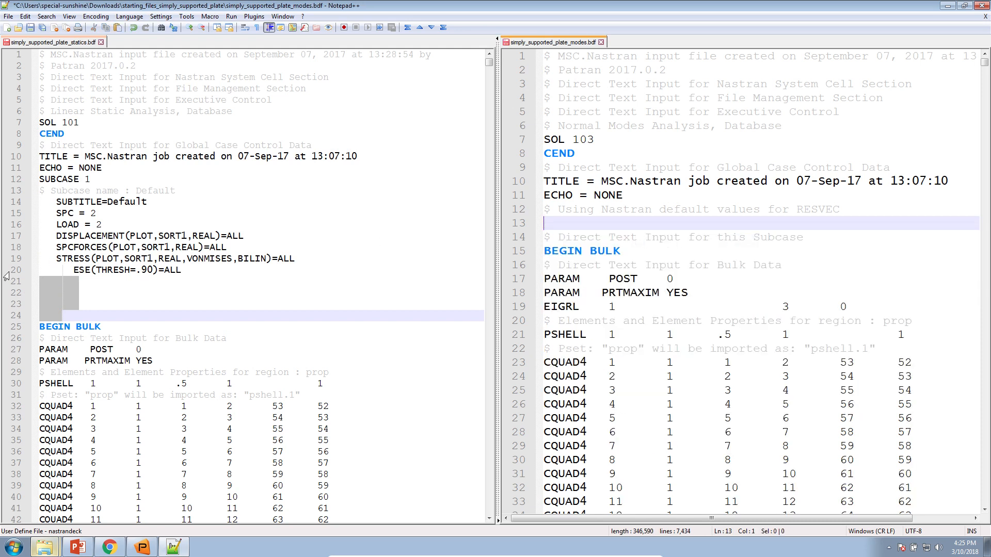
click(41, 282)
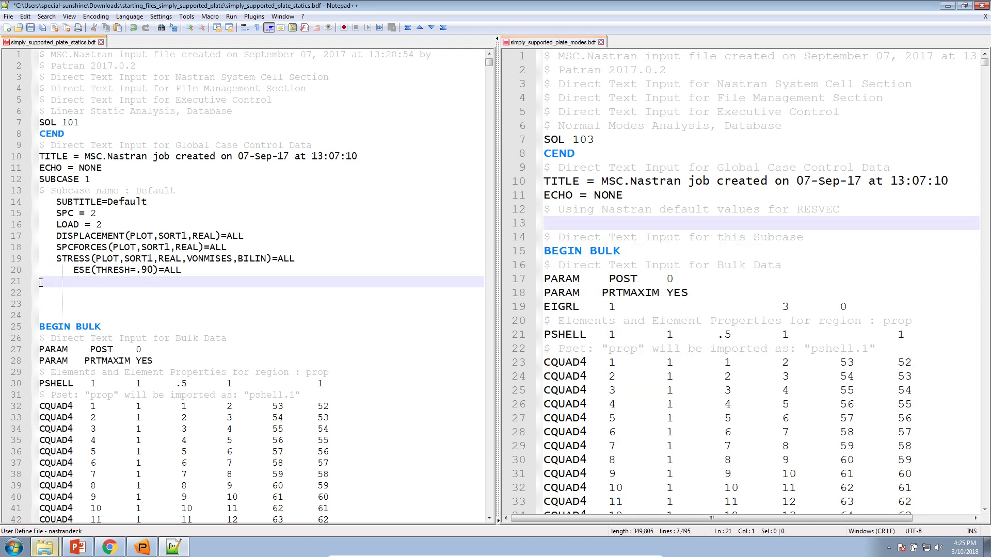
right_click(41, 282)
click(71, 310)
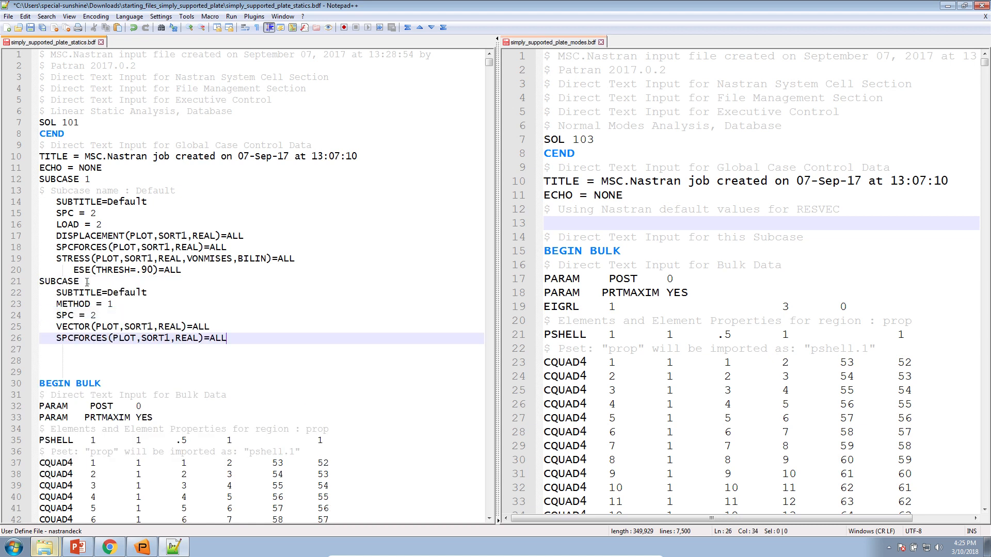
Renumber the pasted subcase to SUBCASE 2 and compare it with the original SUBCASE 1
double_click(88, 282)
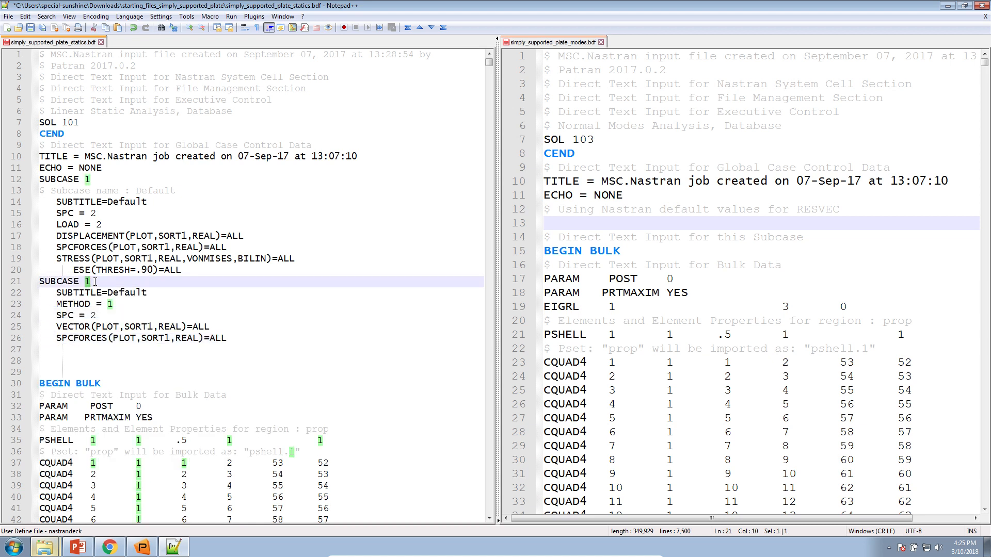
text(2)
drag(95, 184, 10, 181)
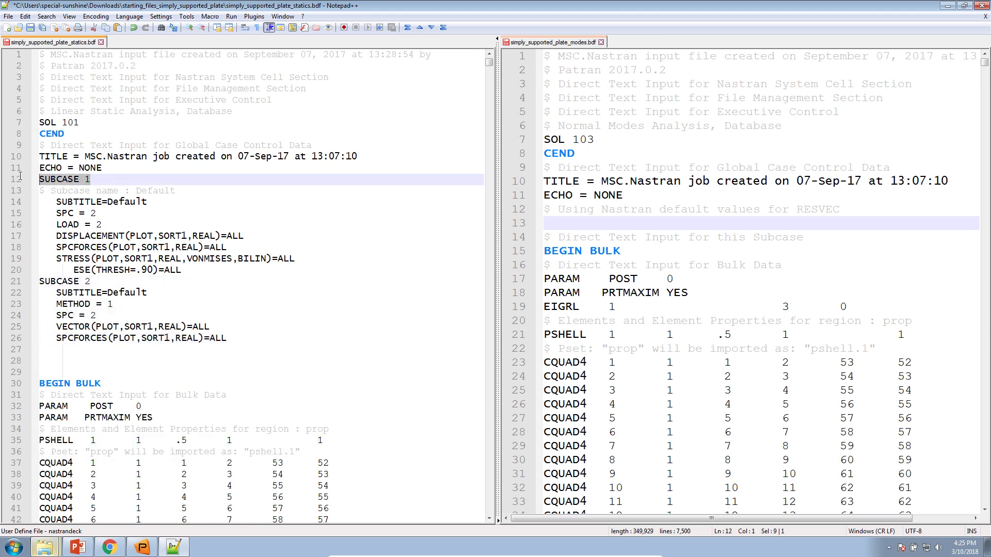
click(114, 357)
drag(226, 340, 29, 288)
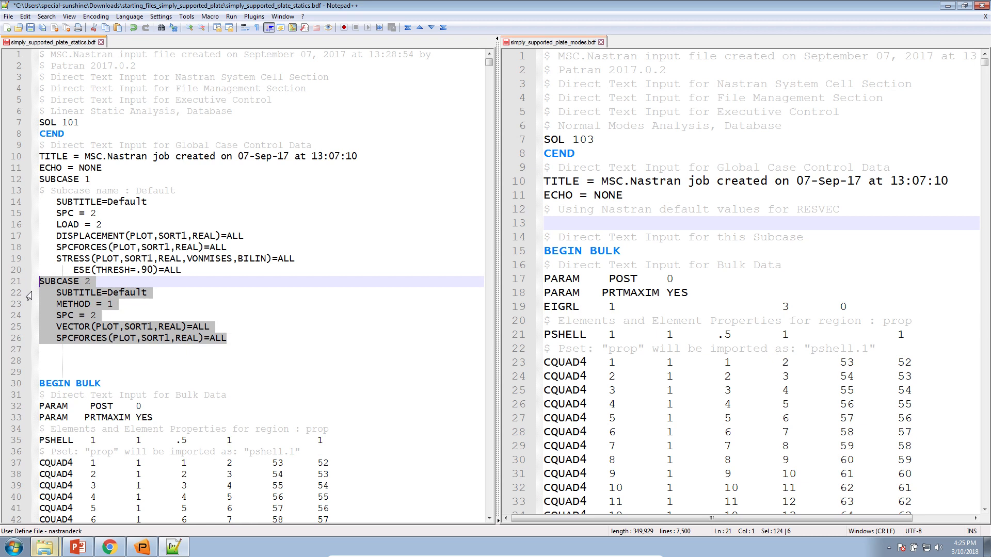
click(98, 293)
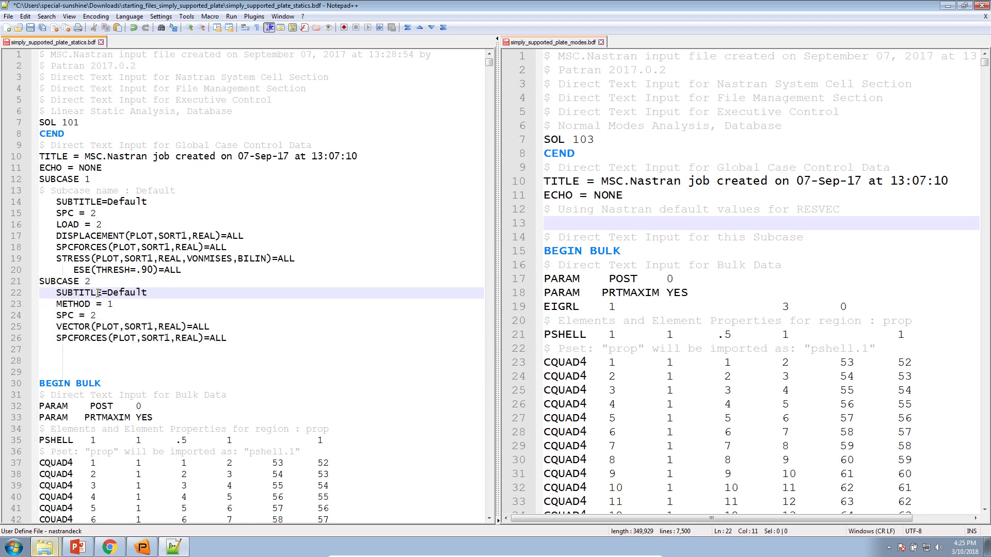
Check SUBCASE 2's METHOD = 1 request and undo the cut to restore the modes file's SUBCASE 1
double_click(75, 304)
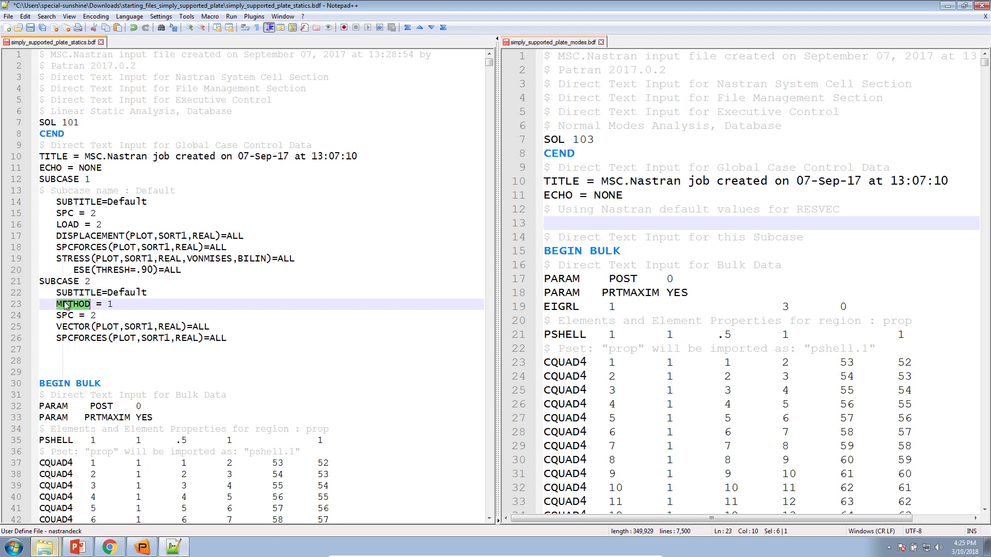
double_click(110, 305)
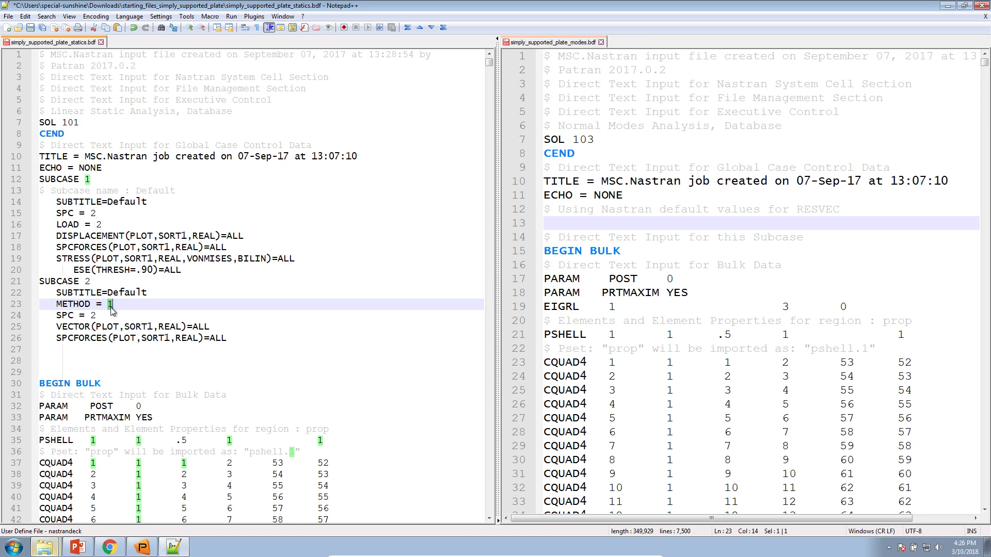
click(566, 220)
right_click(568, 220)
click(569, 213)
key(ctrl+z)
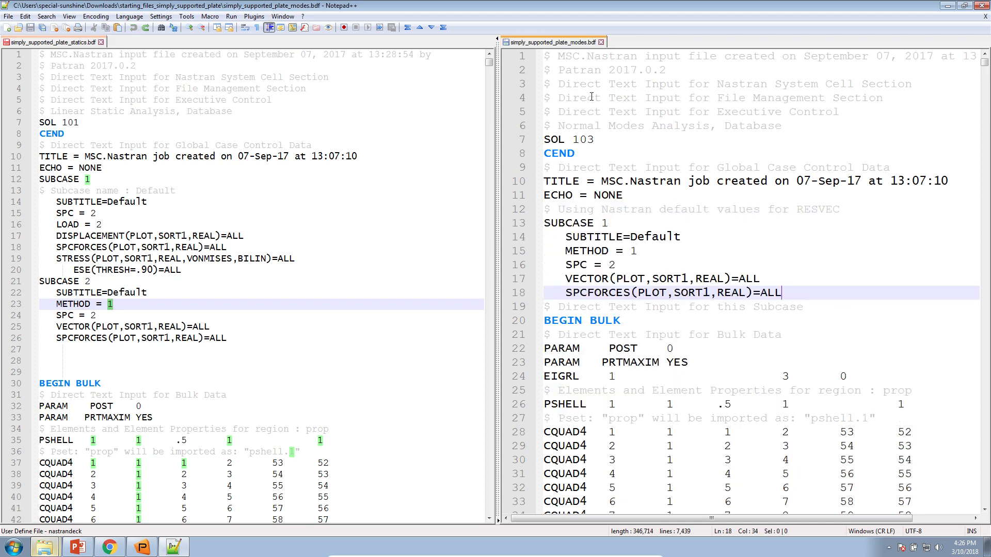
Match METHOD set 1 to the EIGRL card's ID 1 and copy the EIGRL line from the modes file
double_click(633, 250)
triple_click(574, 376)
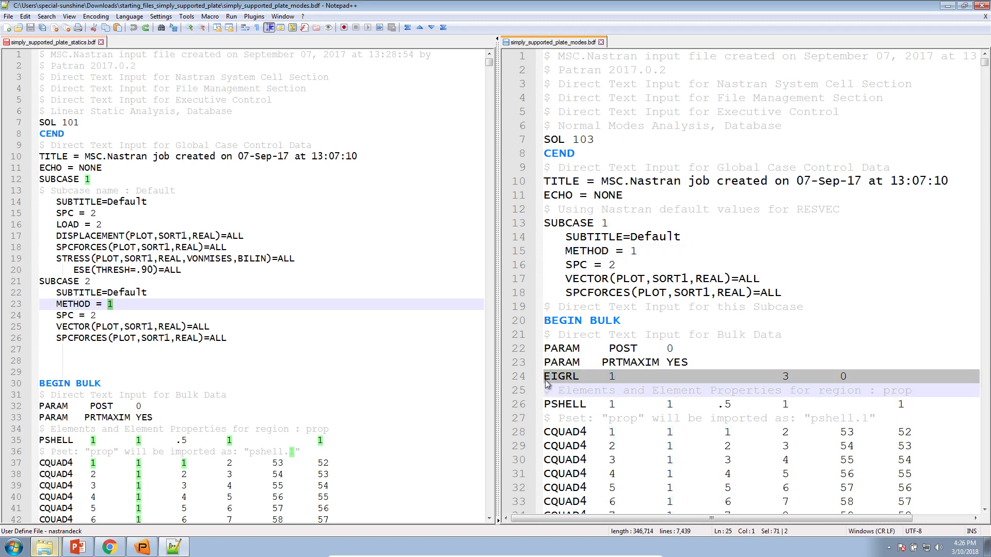
drag(601, 377, 665, 378)
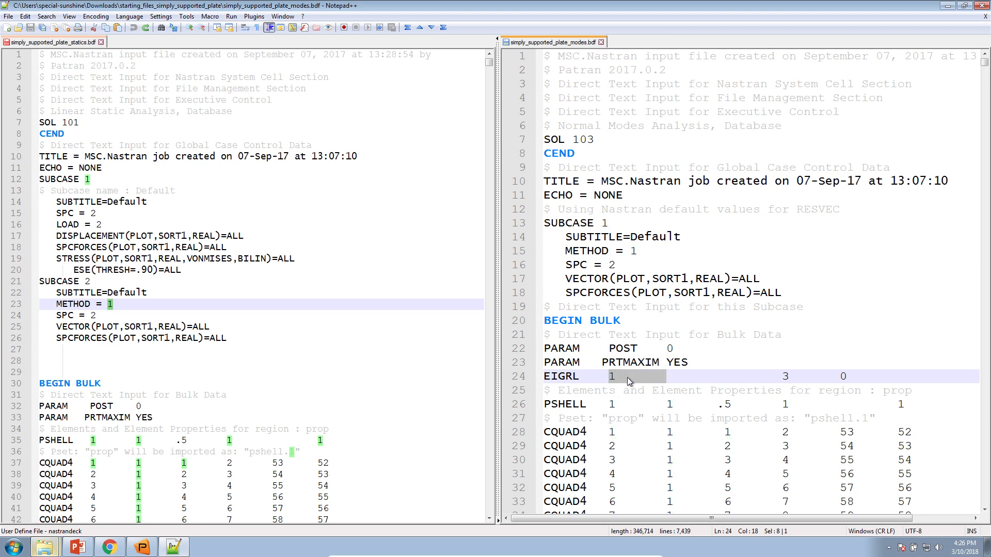
triple_click(608, 380)
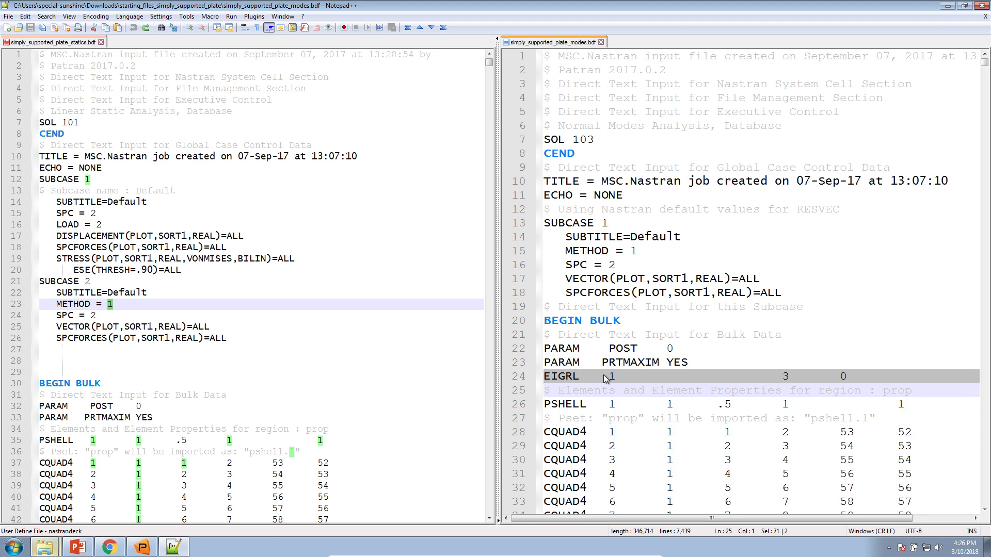
click(112, 304)
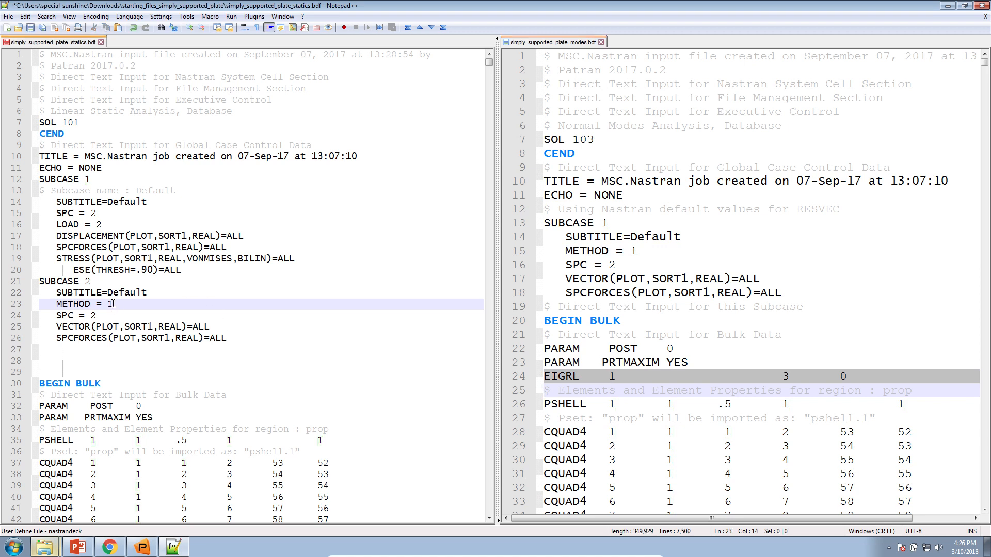
double_click(112, 304)
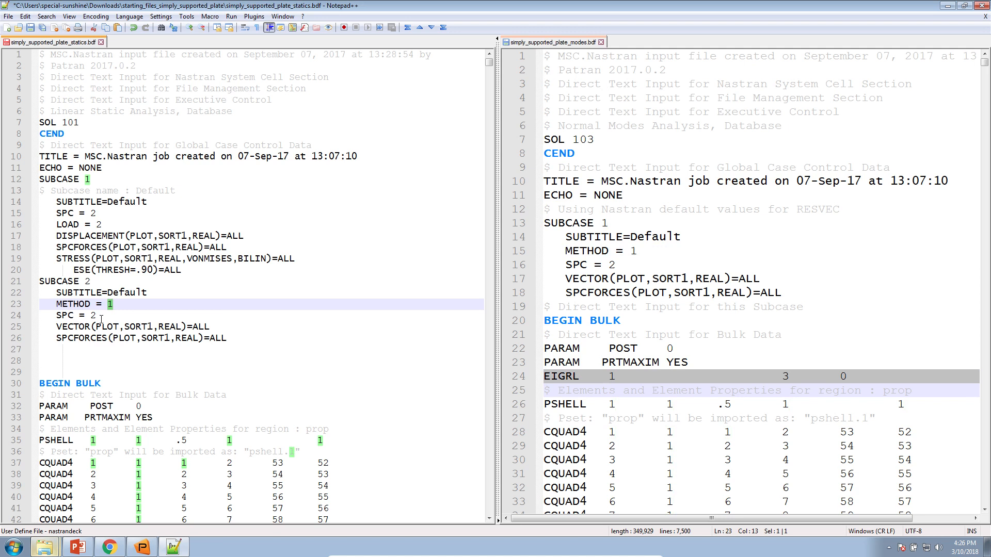
scroll(101, 319, down, 10)
mouse_move(491, 71)
mouse_down()
mouse_move(471, 283)
mouse_move(490, 64)
mouse_up()
triple_click(575, 378)
right_click(572, 377)
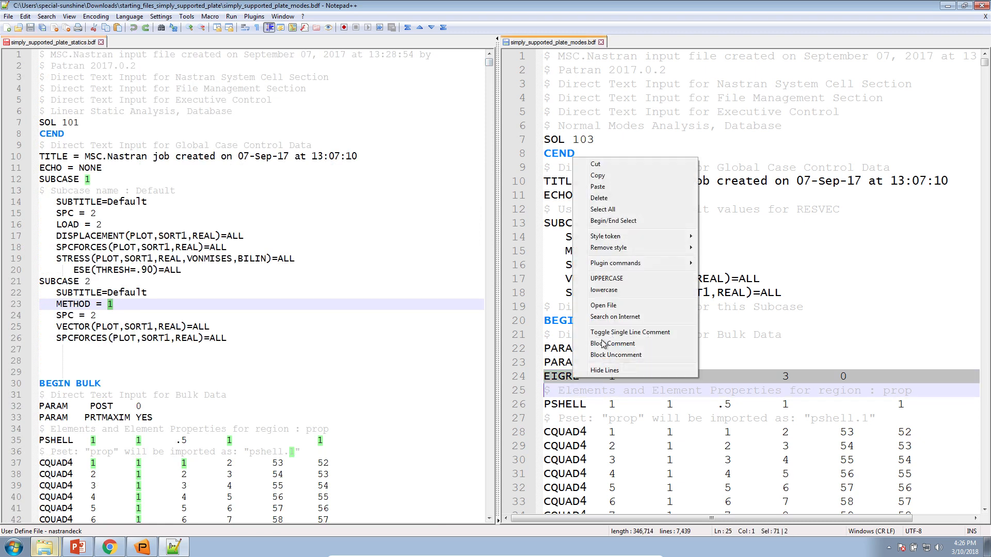
click(594, 176)
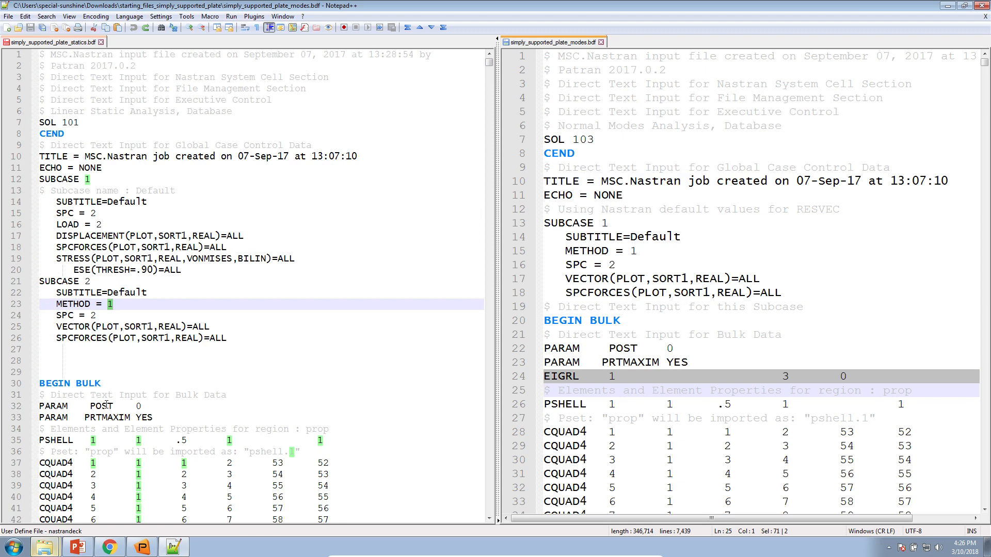
Paste the EIGRL line on a new line right after BEGIN BULK in the statics file
click(117, 389)
key(Return)
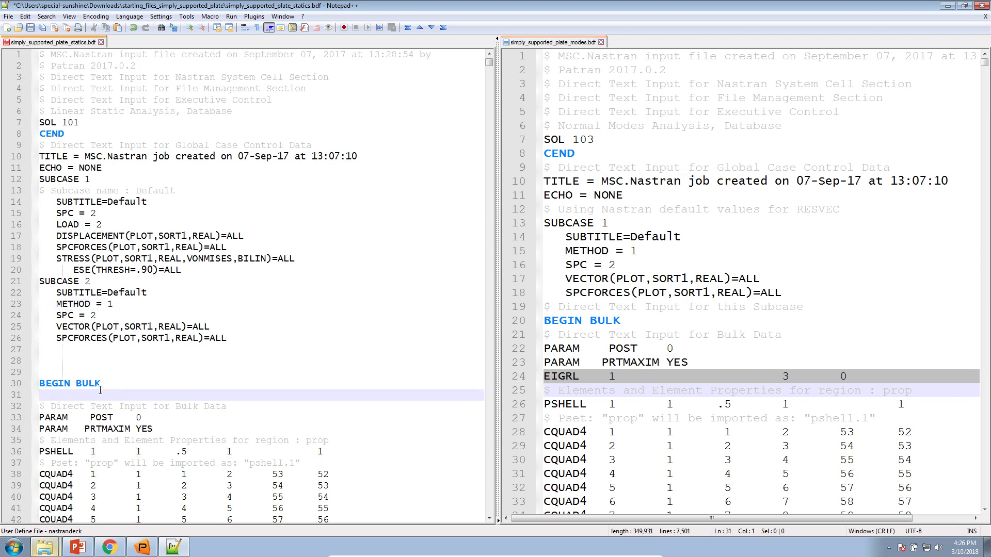
right_click(96, 393)
click(136, 202)
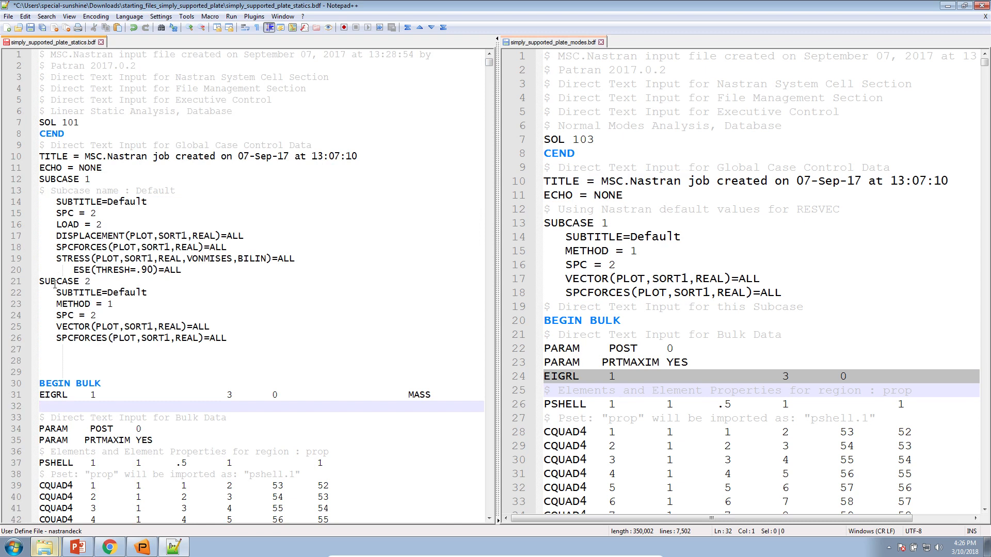
Compare METHOD = 1 with the EIGRL set ID 1 and check subcase 2's SPC = 2
click(107, 304)
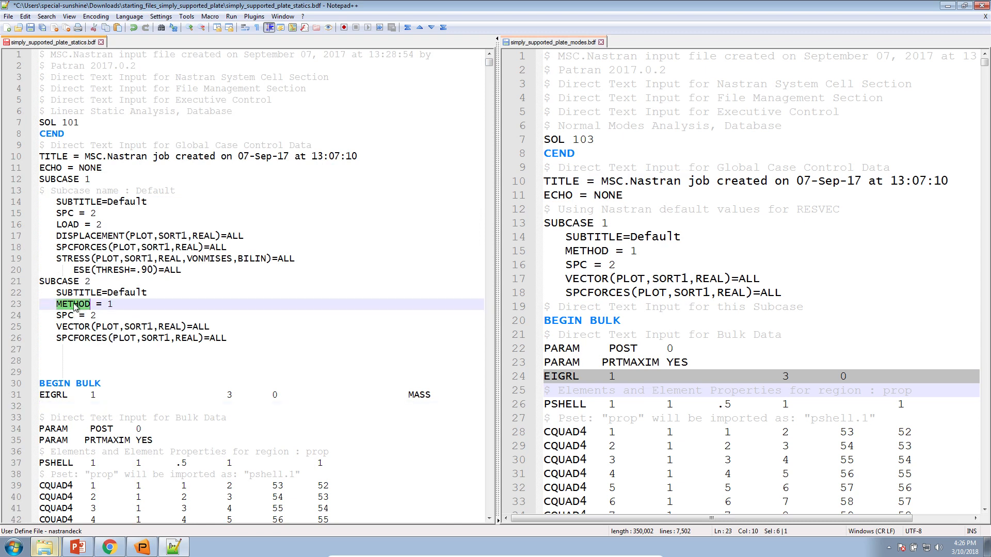
double_click(109, 305)
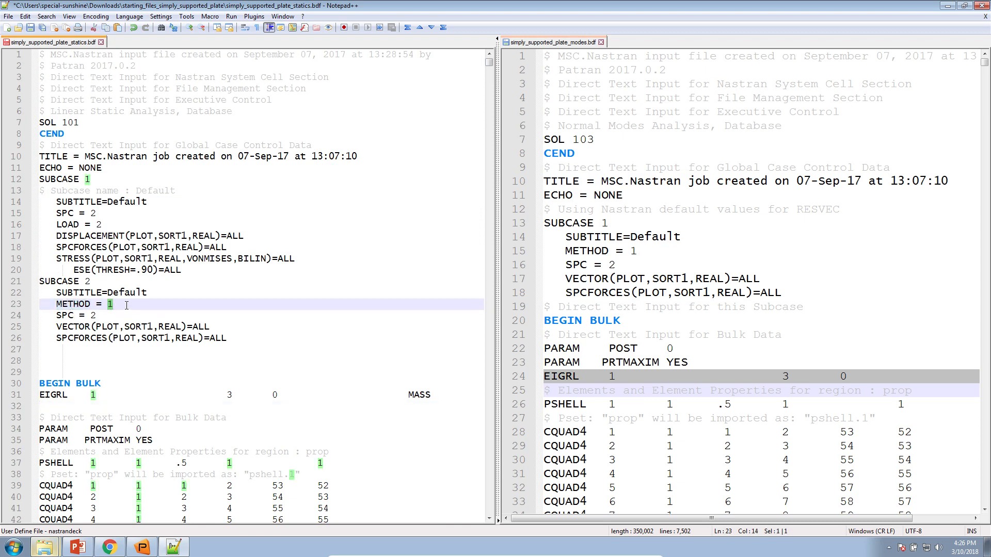
drag(91, 395, 135, 394)
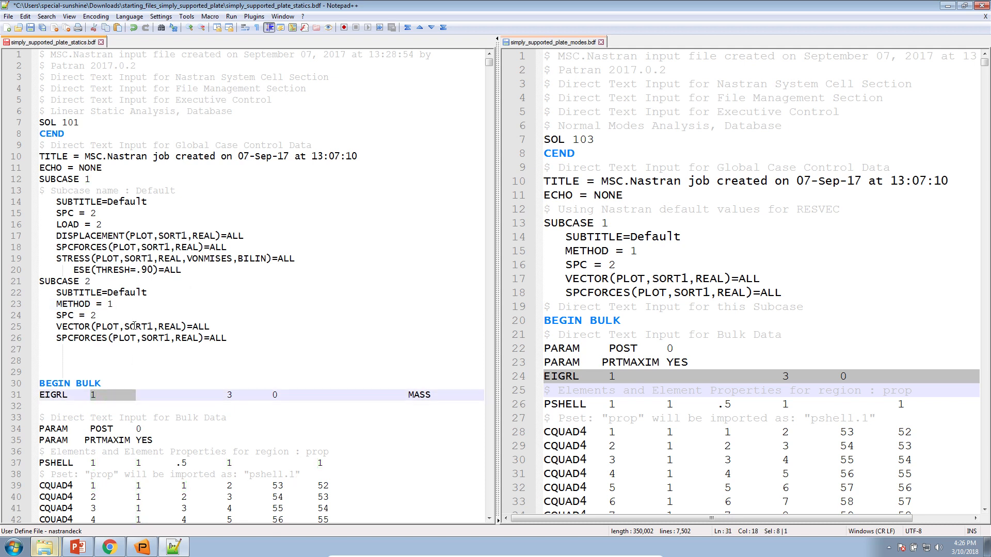
double_click(69, 315)
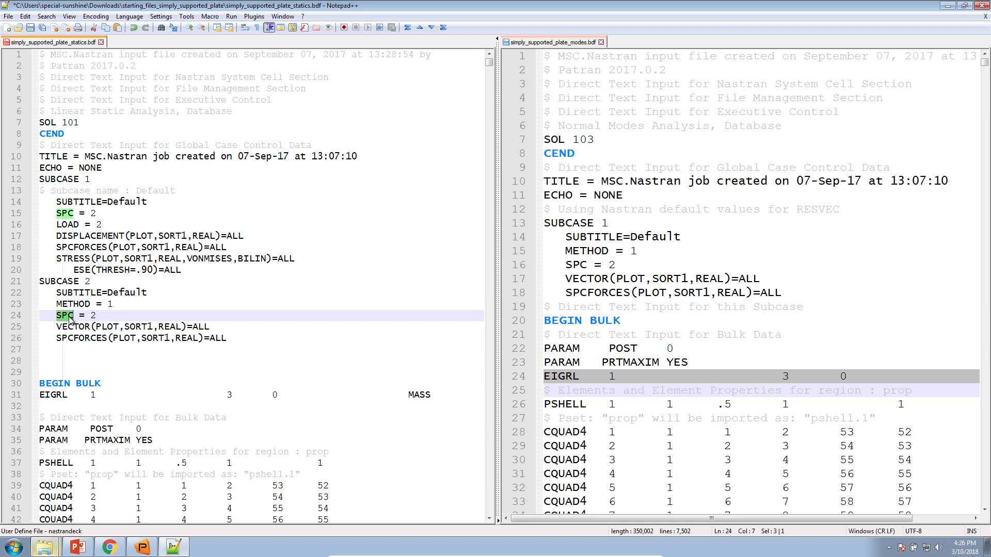
double_click(94, 316)
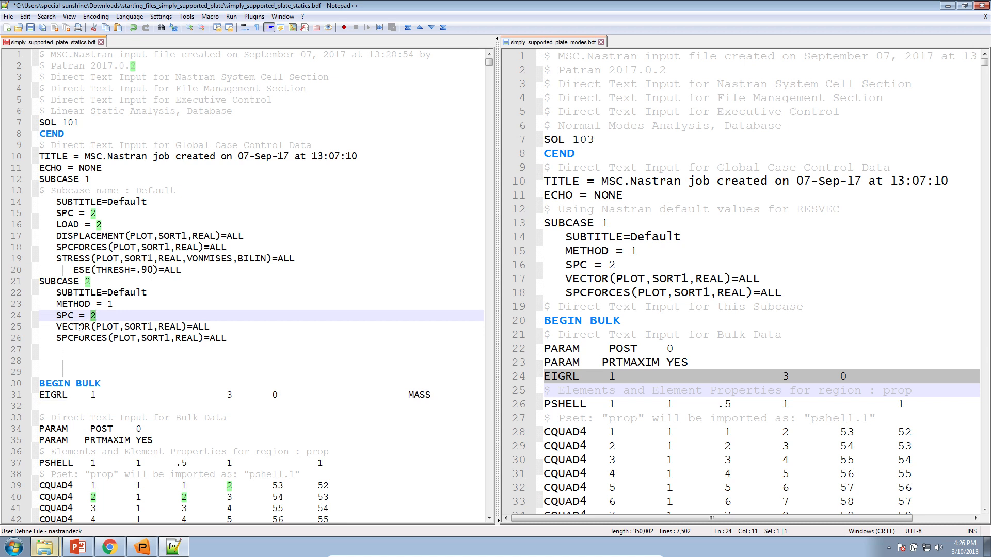
click(77, 327)
click(69, 206)
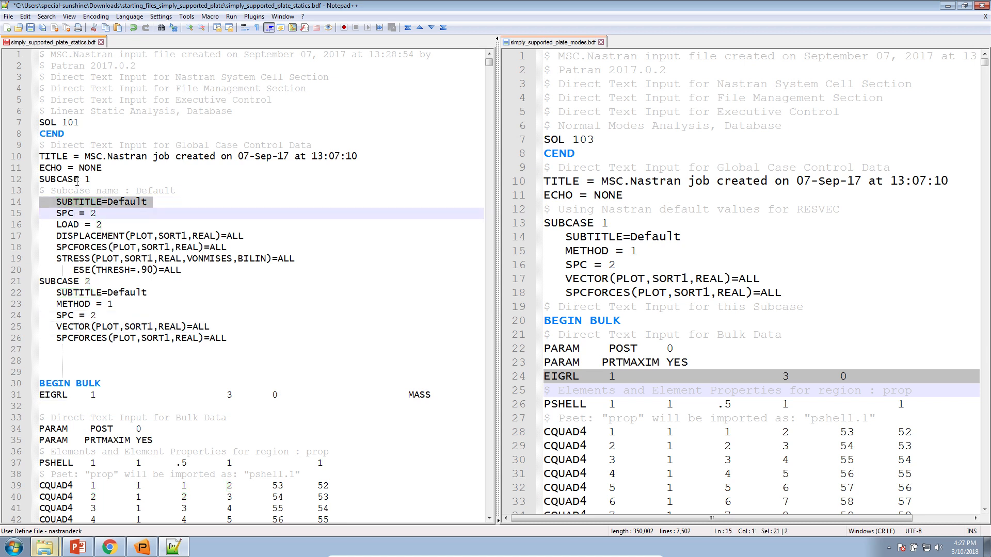
Trace subcase 1's SPC = 2 to the SPCADD 2 card (SPC1 sets 1 and 3) at line 7436
double_click(77, 181)
click(72, 213)
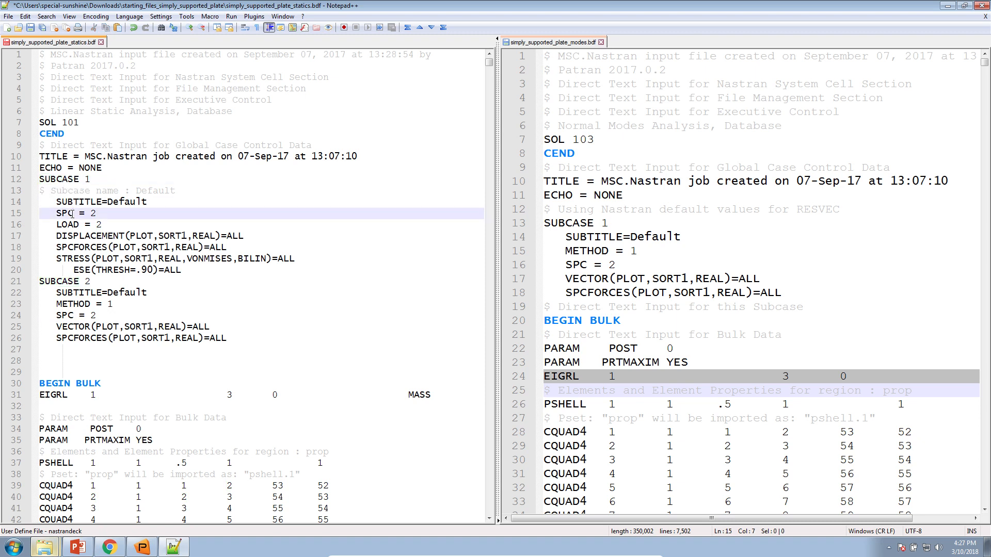
double_click(93, 213)
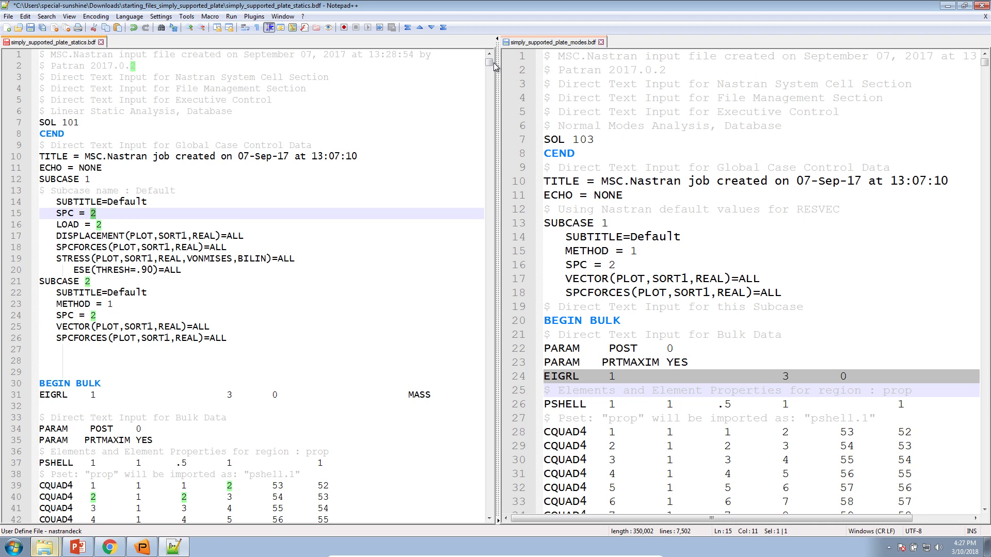
drag(489, 65, 445, 515)
scroll(41, 295, up, 13)
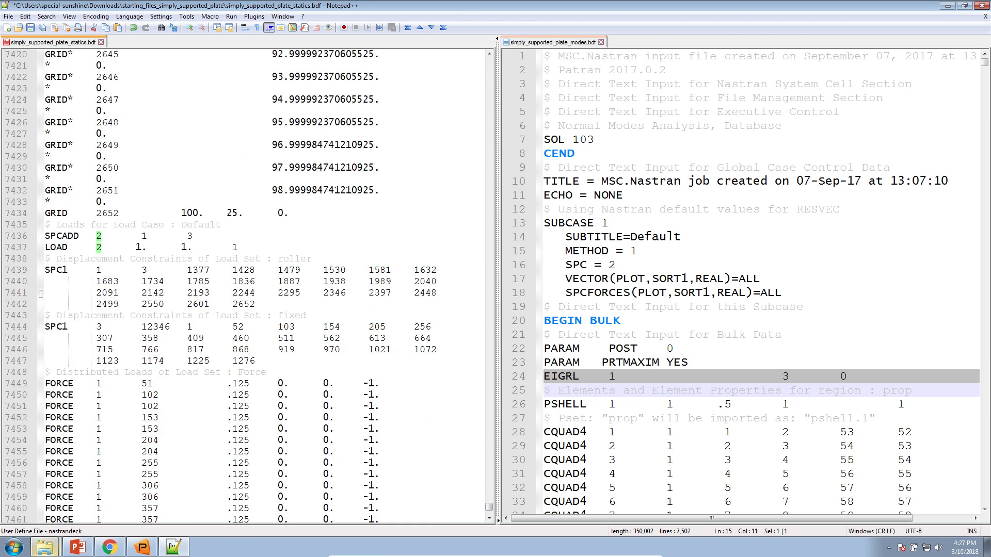
scroll(60, 326, up, 4)
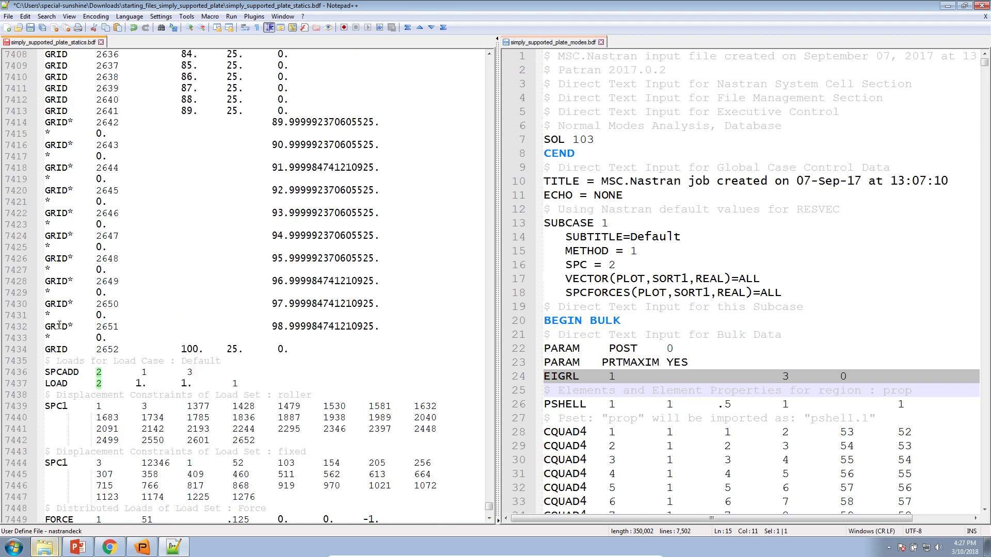
double_click(98, 373)
drag(102, 372, 136, 372)
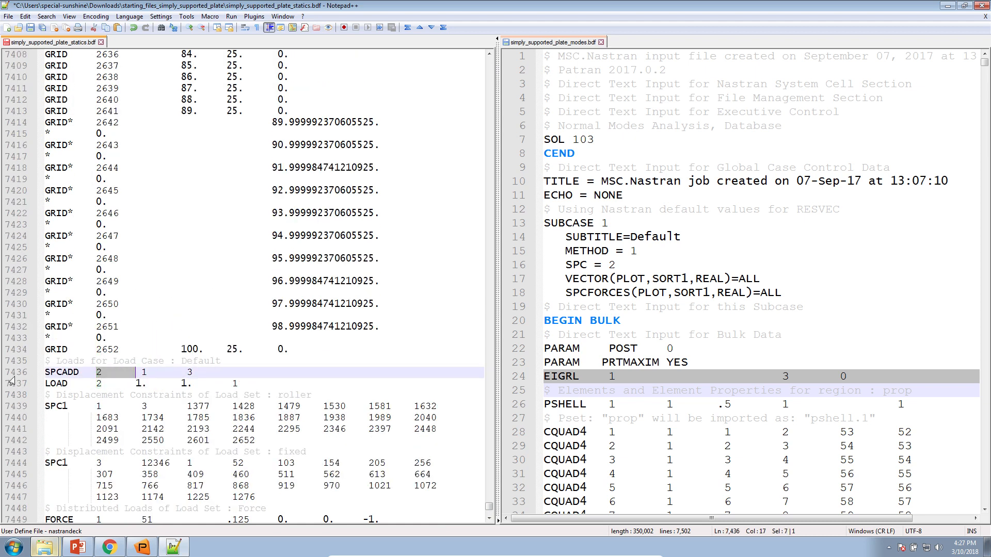
drag(47, 372, 99, 373)
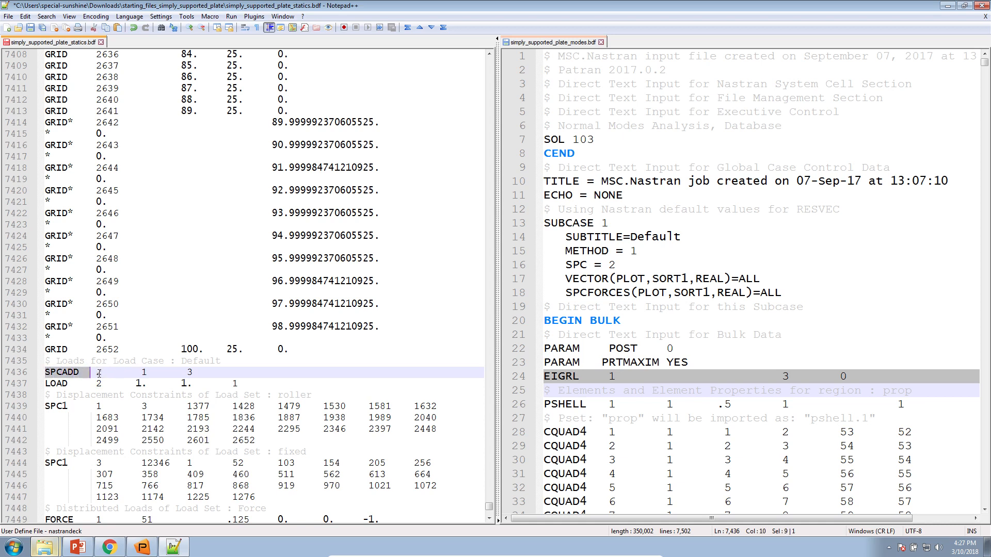
click(96, 372)
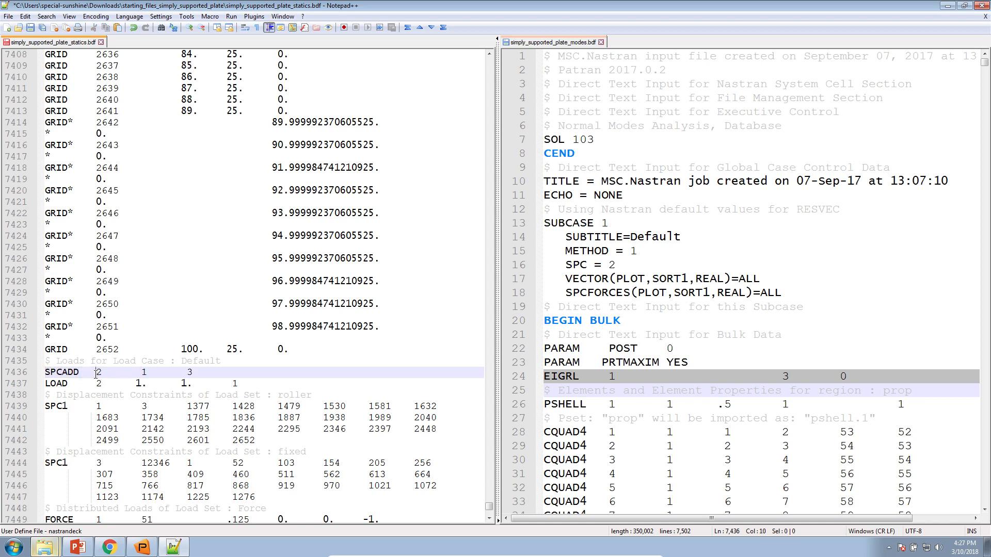
triple_click(96, 372)
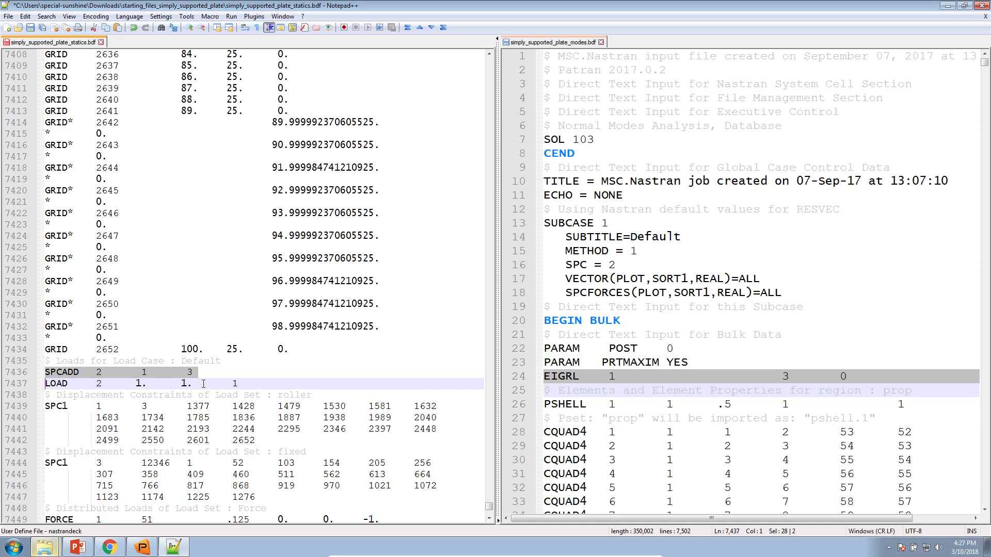
scroll(166, 392, down, 2)
drag(275, 418, 45, 338)
Return to the top and recheck the SPC = 2 lines of both subcases
drag(489, 507, 484, 41)
triple_click(75, 218)
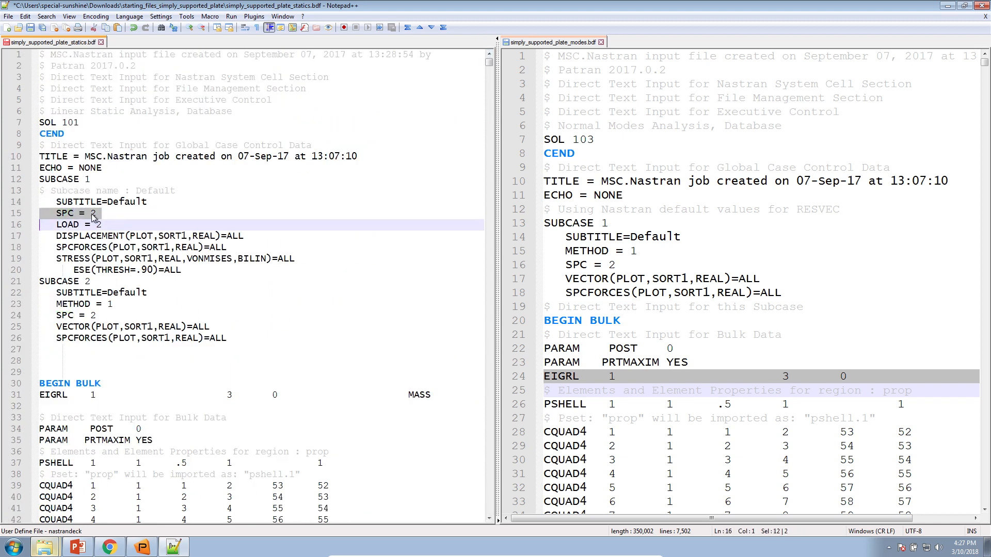
triple_click(84, 318)
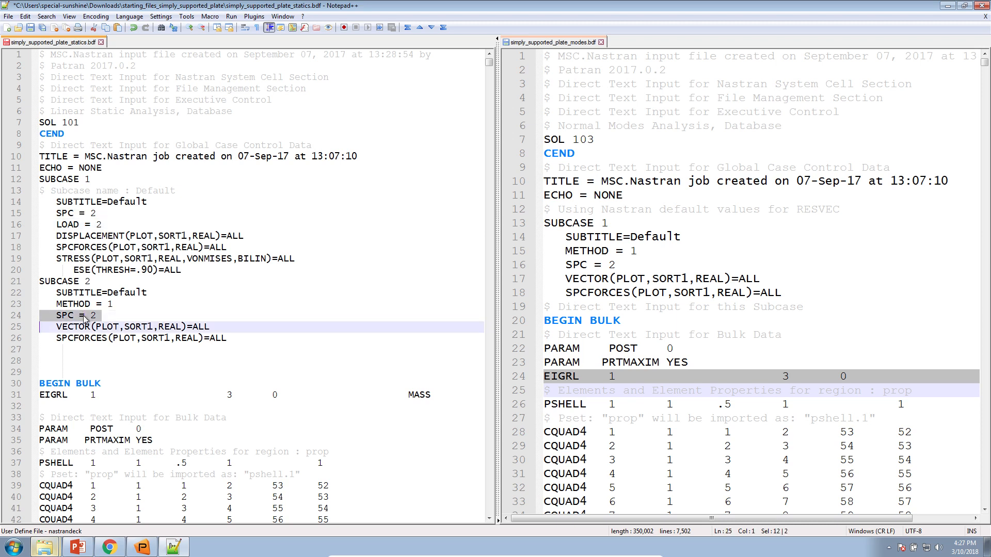
click(90, 341)
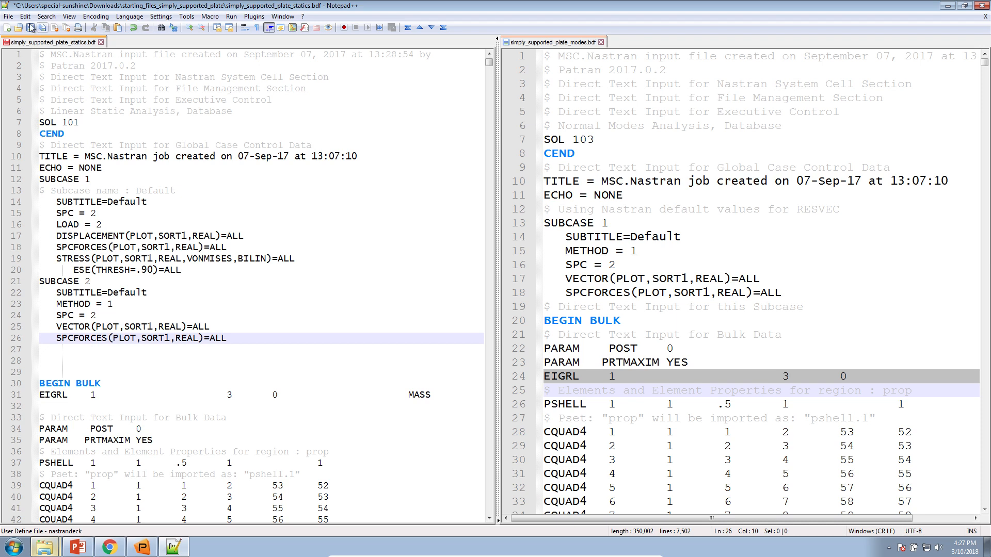
click(8, 16)
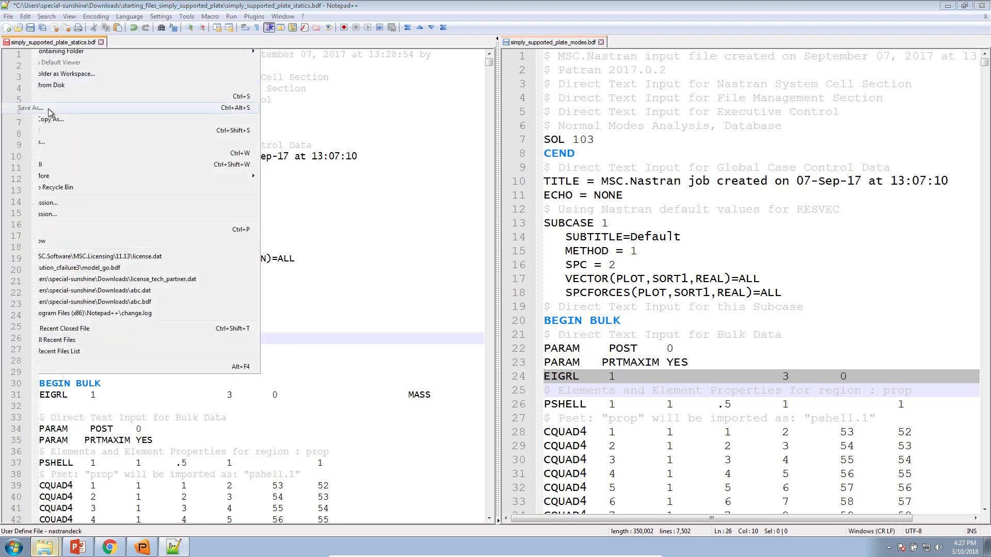
Save the edited statics file as simply_supported_plate_multidiscipline.bdf in the same folder
click(49, 108)
click(517, 363)
drag(515, 362, 530, 361)
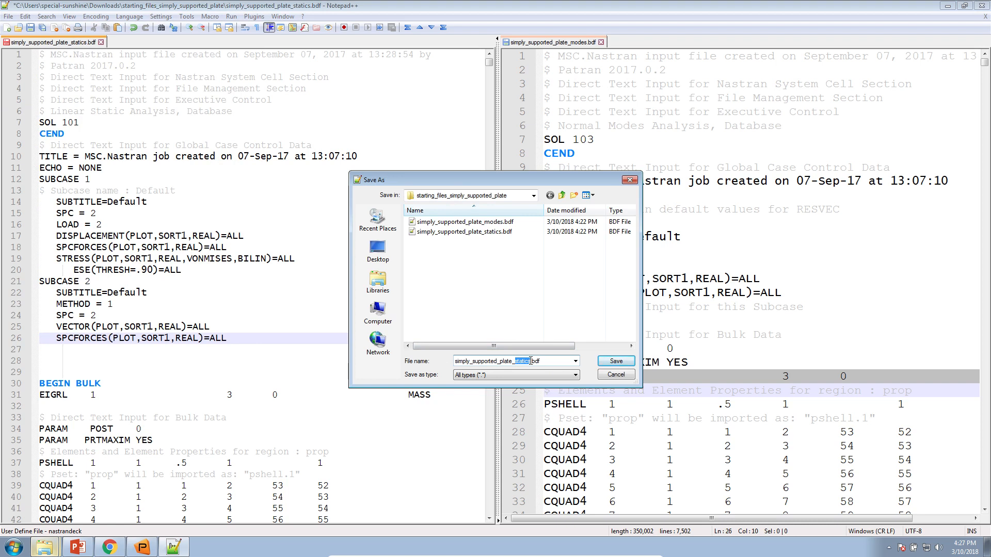
text(m)
text(cipline)
key(Return)
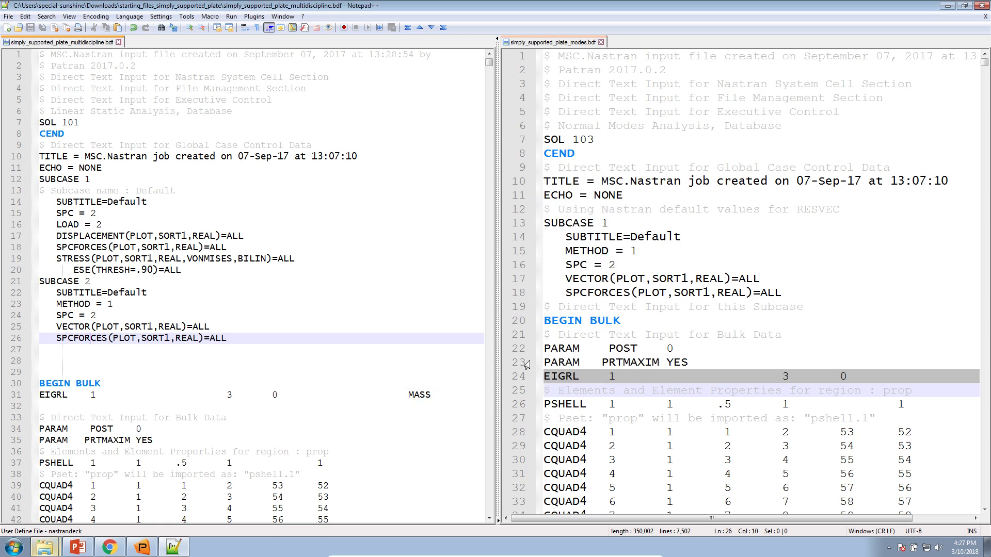
click(394, 361)
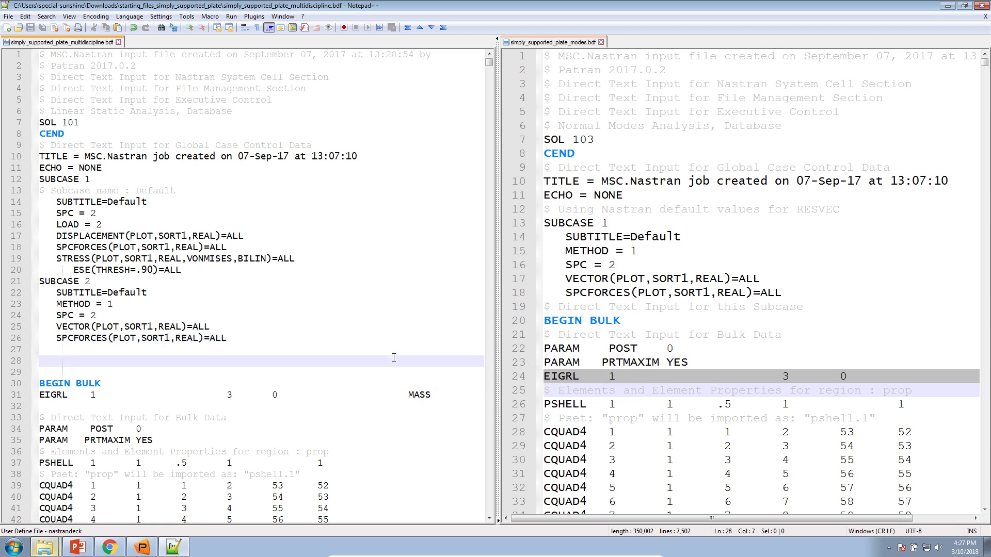
Go to the Nastran SOL 200 Web App home page and start a Topology optimization
click(110, 548)
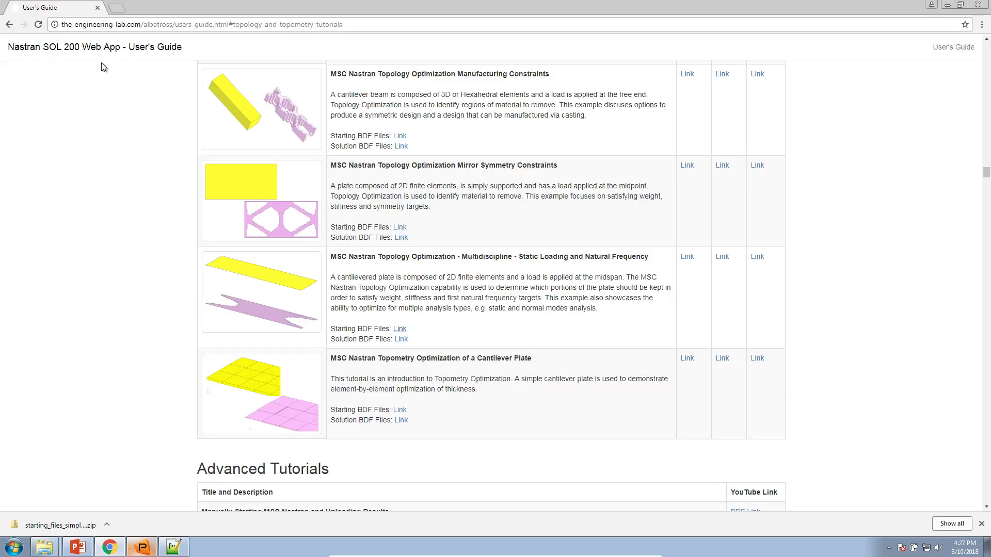
click(104, 49)
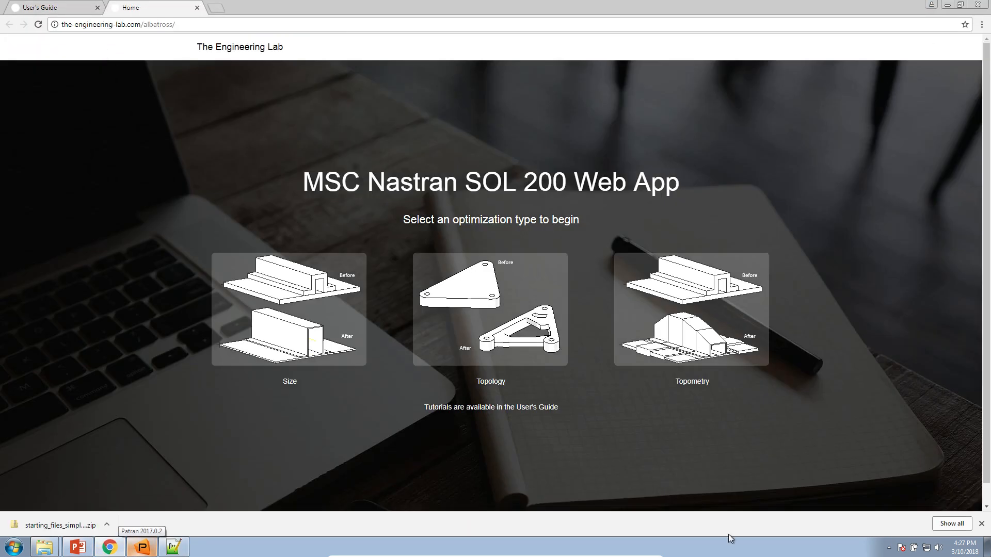
click(981, 524)
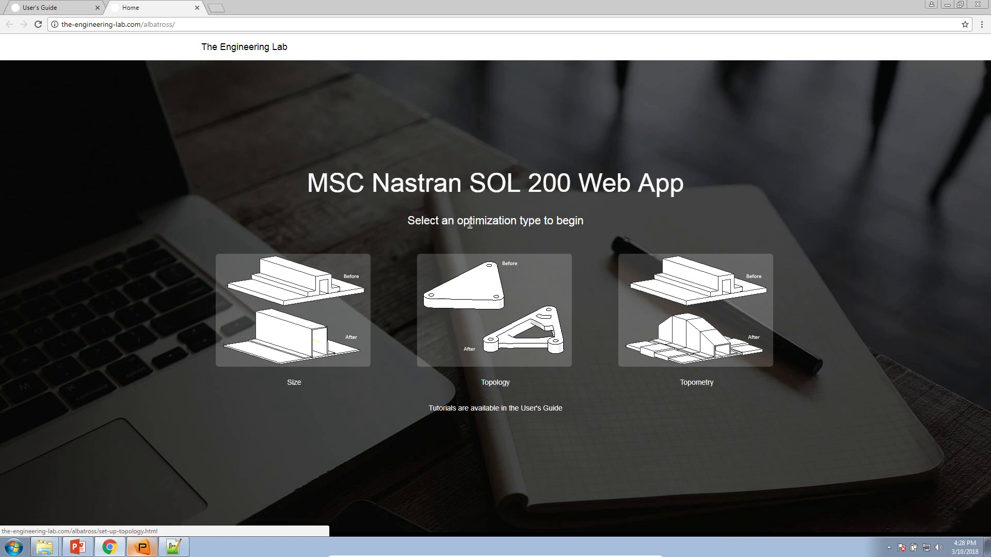
click(485, 340)
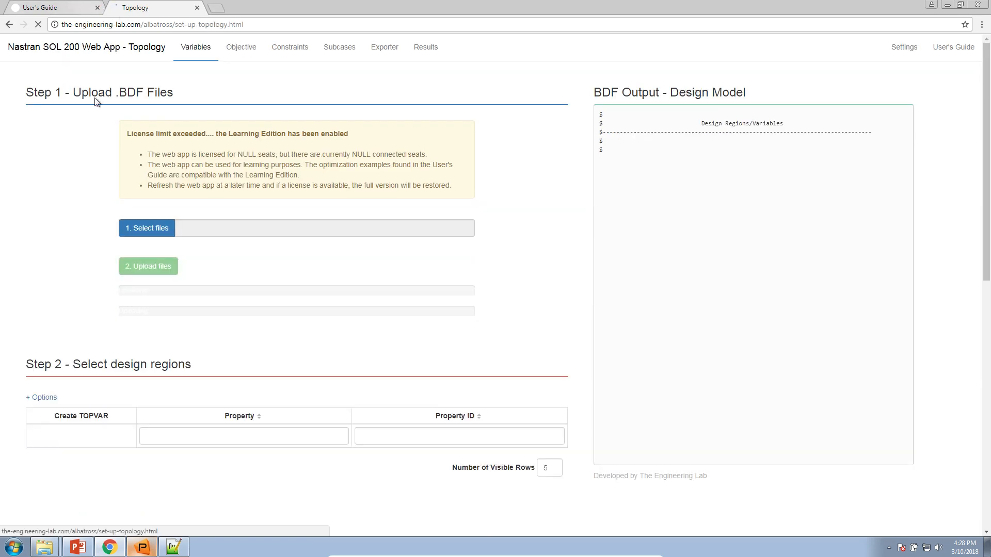
Upload simply_supported_plate_multidiscipline.bdf from Downloads and check its PSHELL design region, ID 1
click(144, 138)
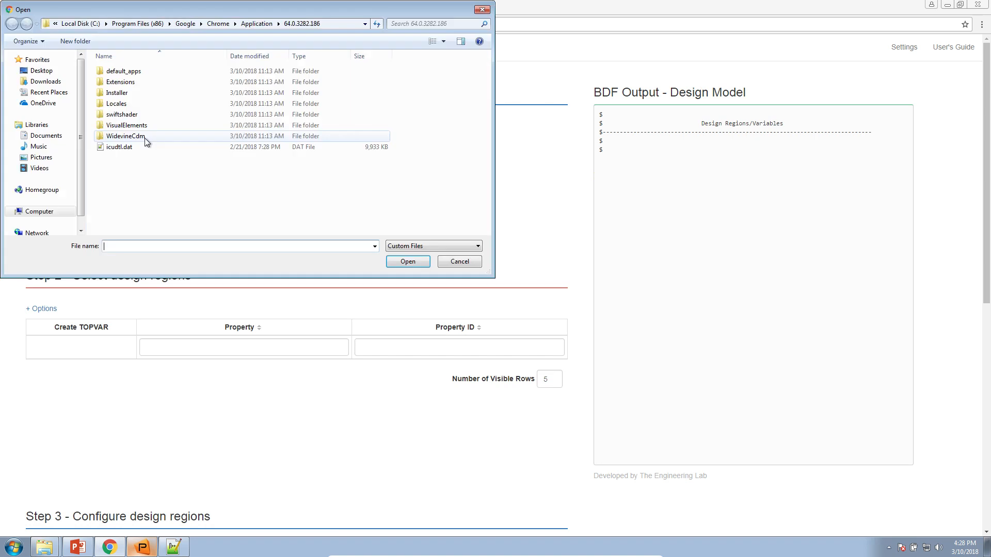
click(47, 81)
double_click(129, 71)
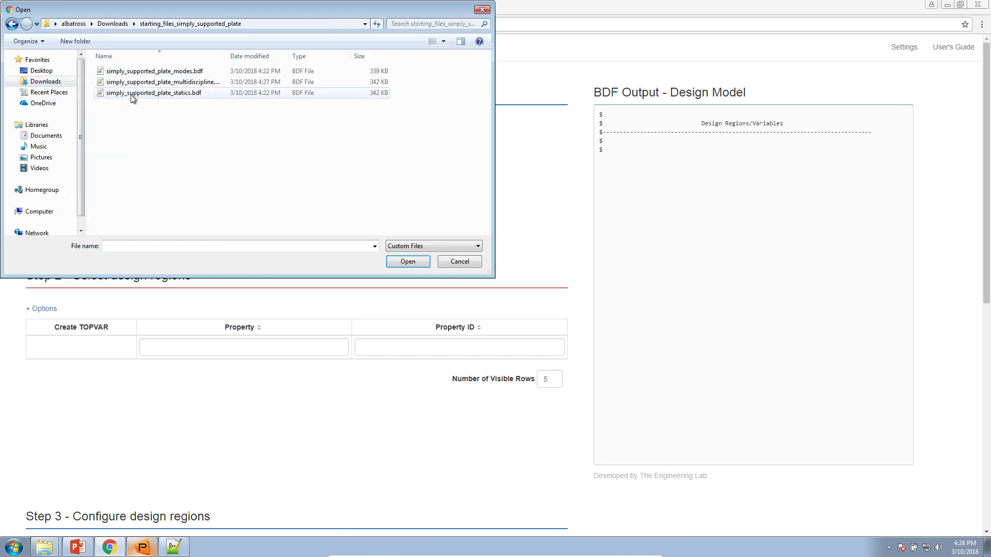
double_click(161, 85)
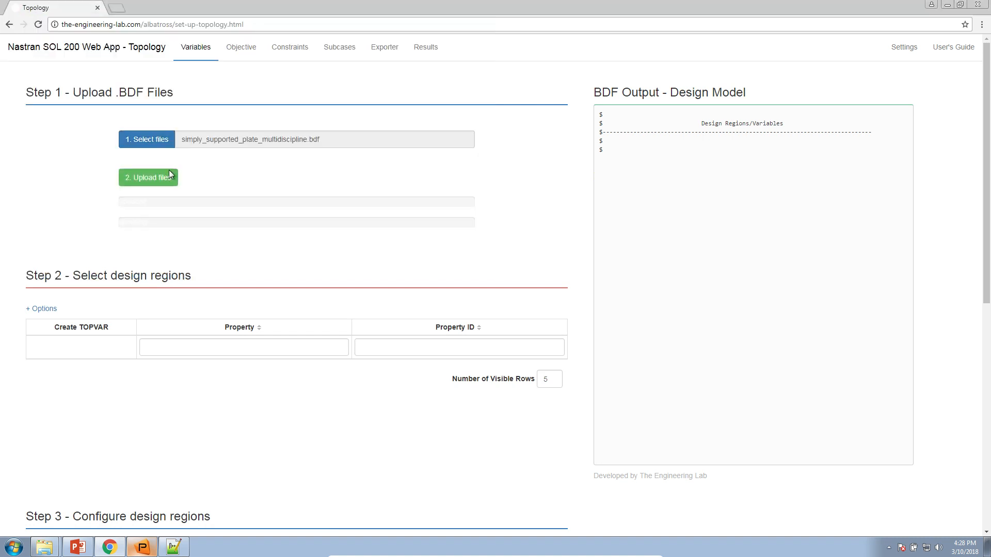
click(168, 176)
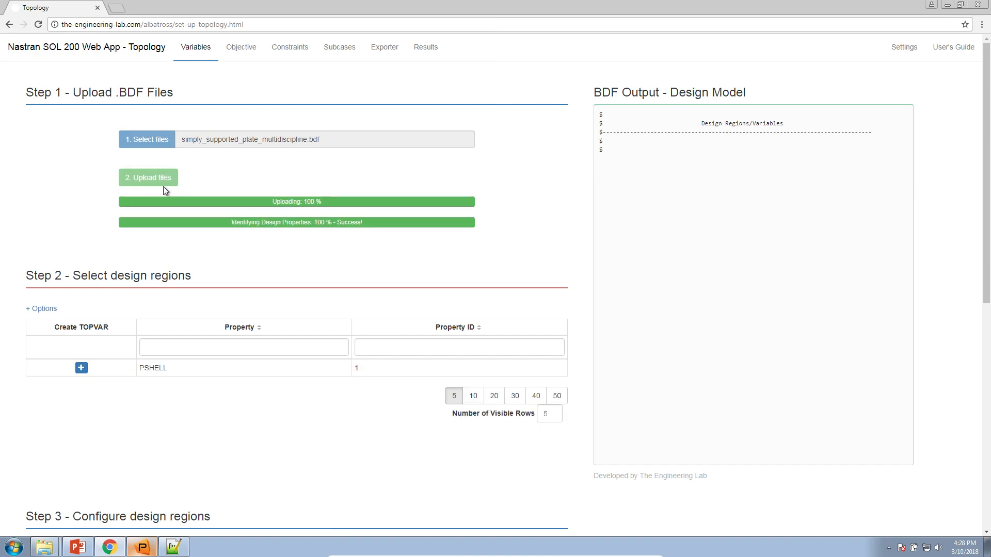
scroll(170, 247, down, 2)
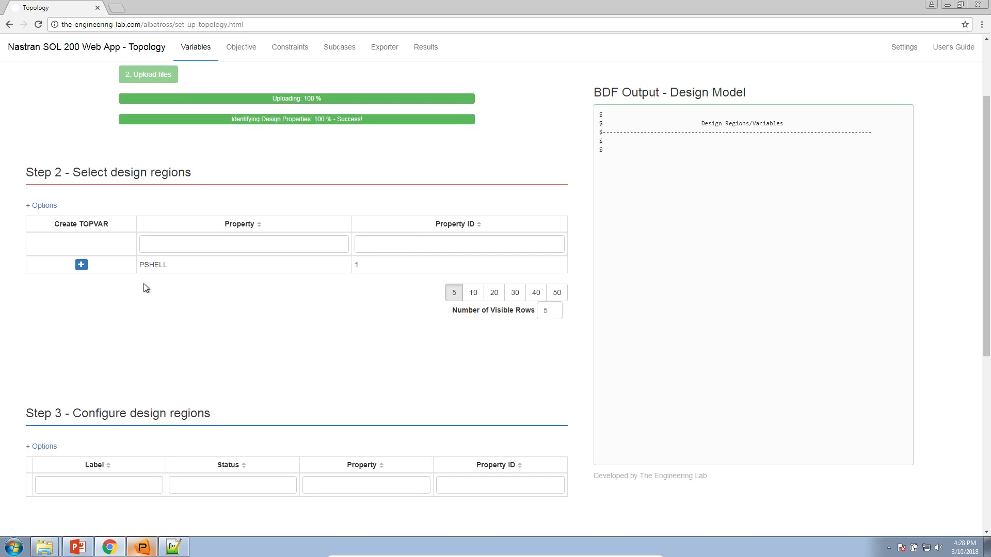
drag(139, 266, 209, 268)
Import simply_supported_plate_statics.bdf into Patran as Nastran input, then undo that import
click(141, 547)
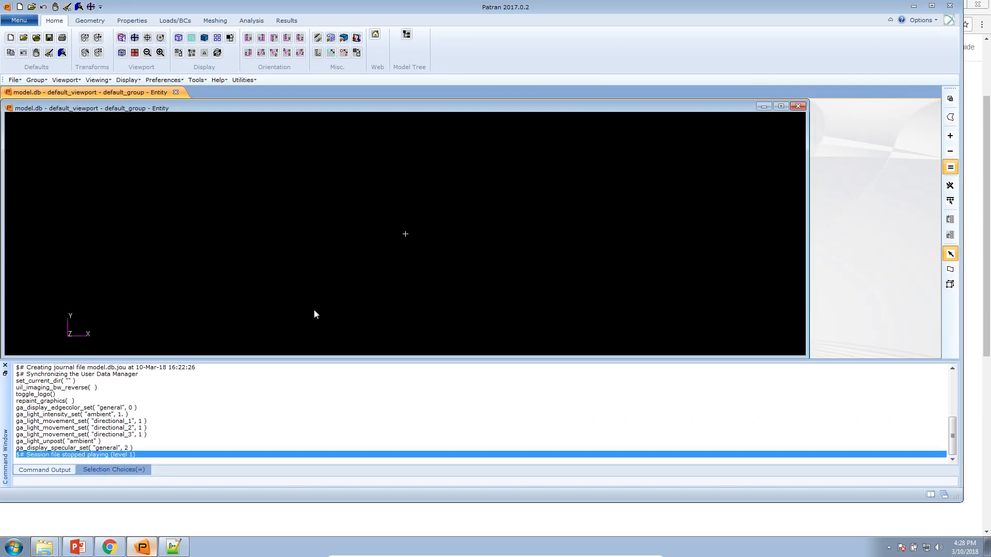
right_click(322, 221)
mouse_move(363, 284)
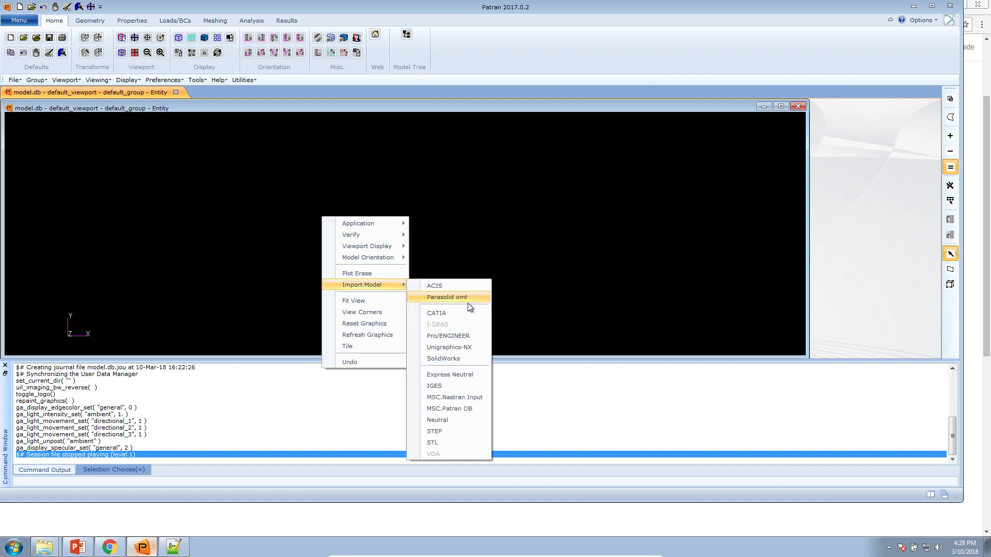
click(461, 400)
click(284, 97)
click(286, 84)
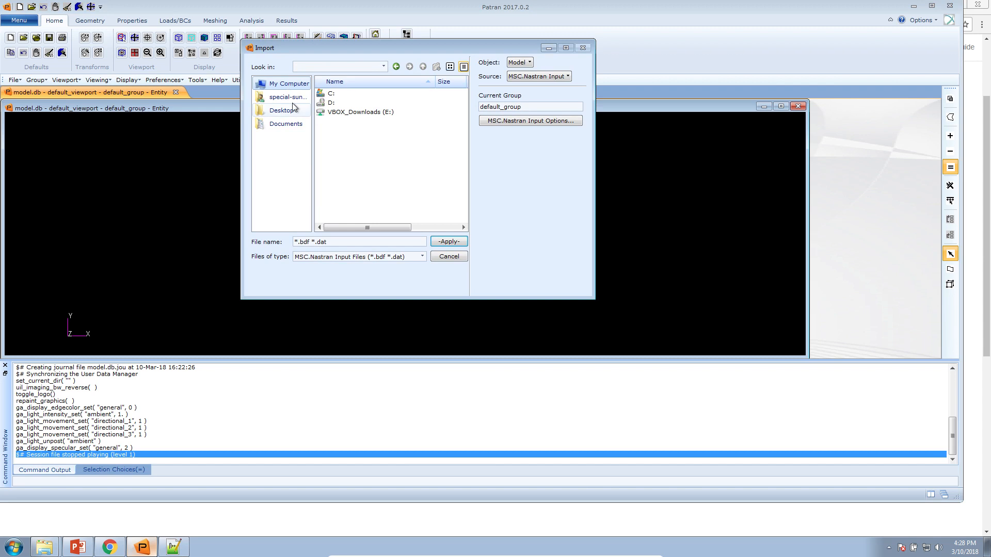
click(288, 98)
double_click(339, 121)
double_click(343, 98)
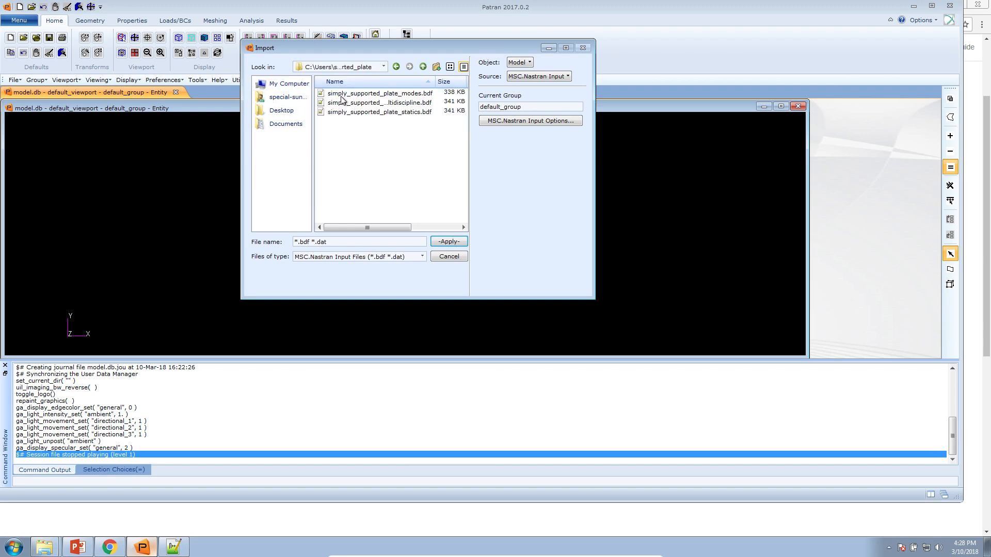
double_click(367, 113)
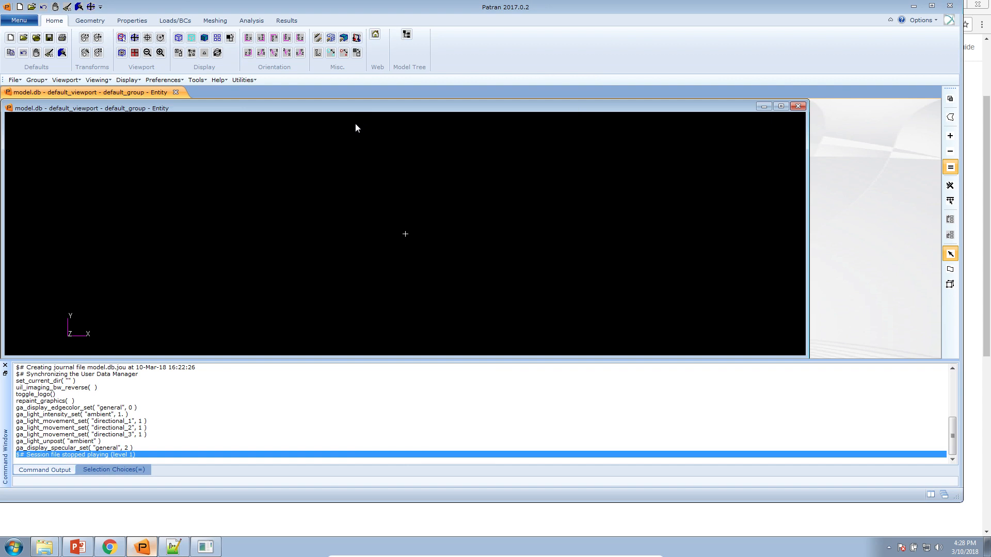
click(703, 235)
click(44, 7)
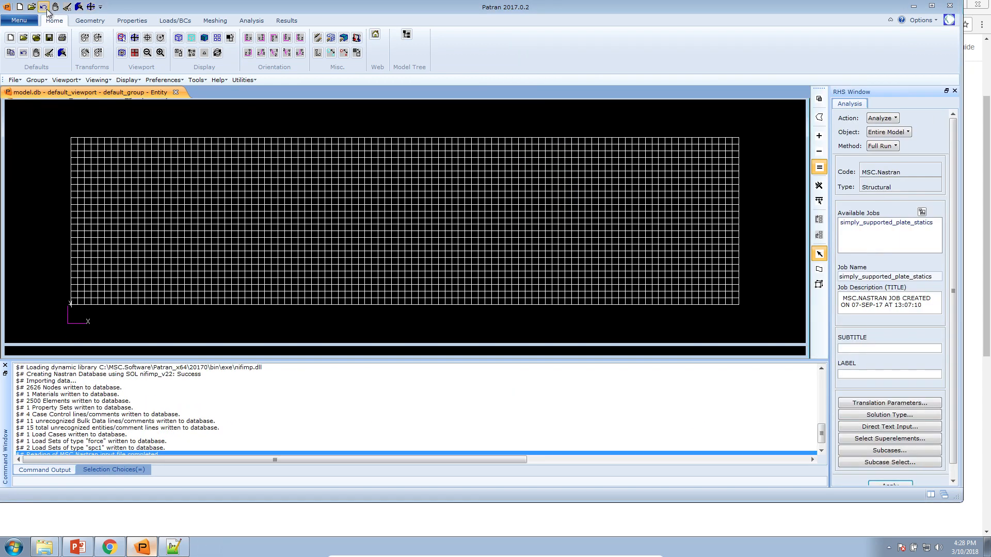
Re-import simply_supported_plate_statics.bdf with Retrieve Names From Comments turned off
right_click(132, 129)
mouse_move(190, 201)
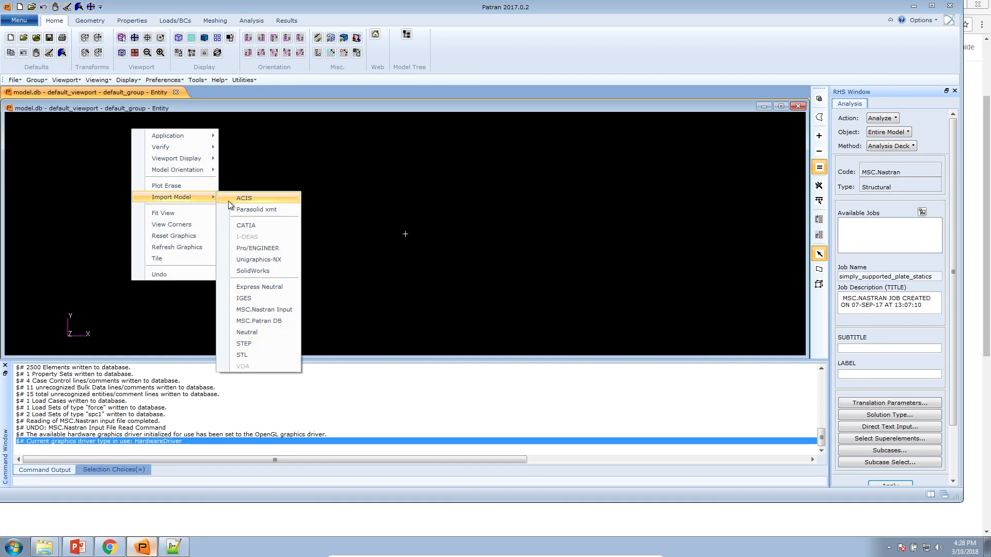
click(265, 307)
click(397, 113)
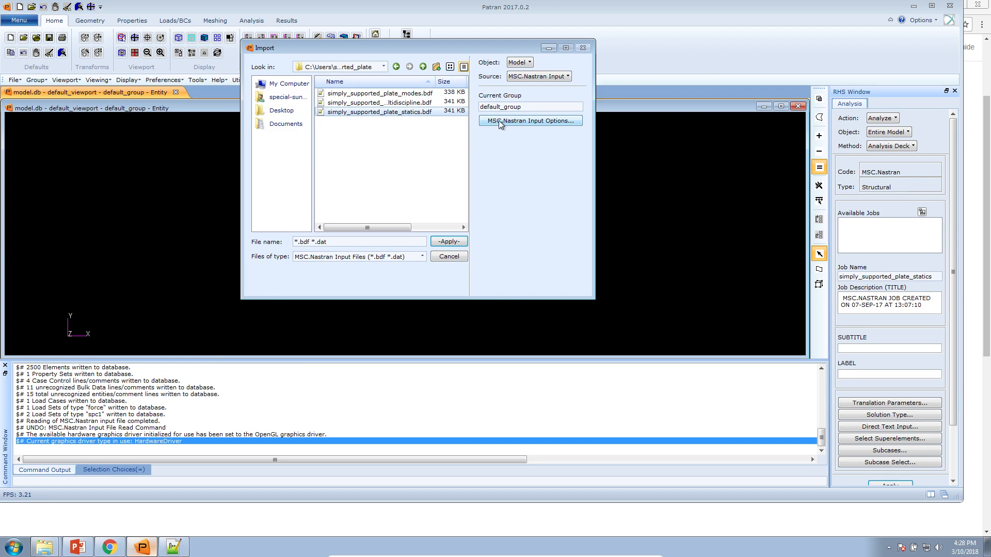
click(534, 122)
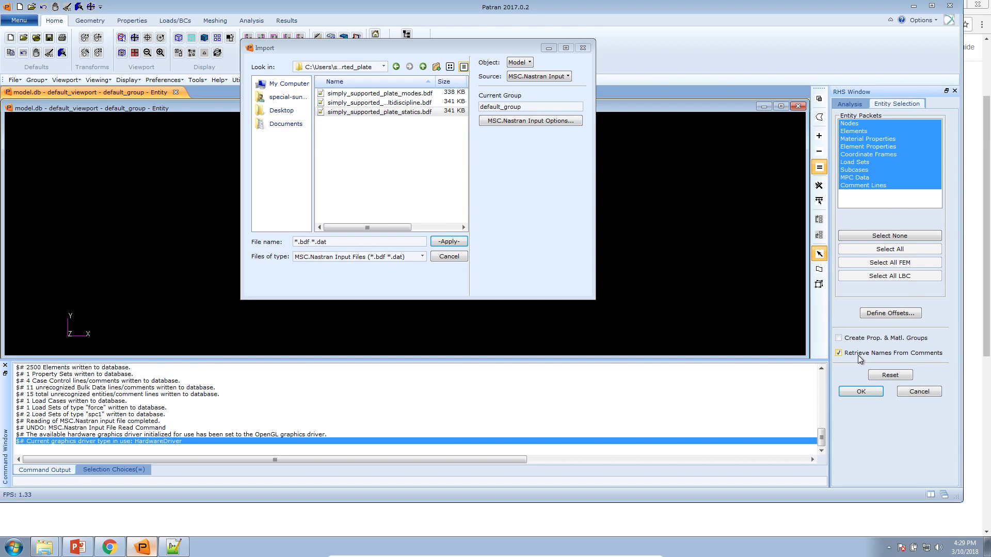
click(904, 357)
click(862, 392)
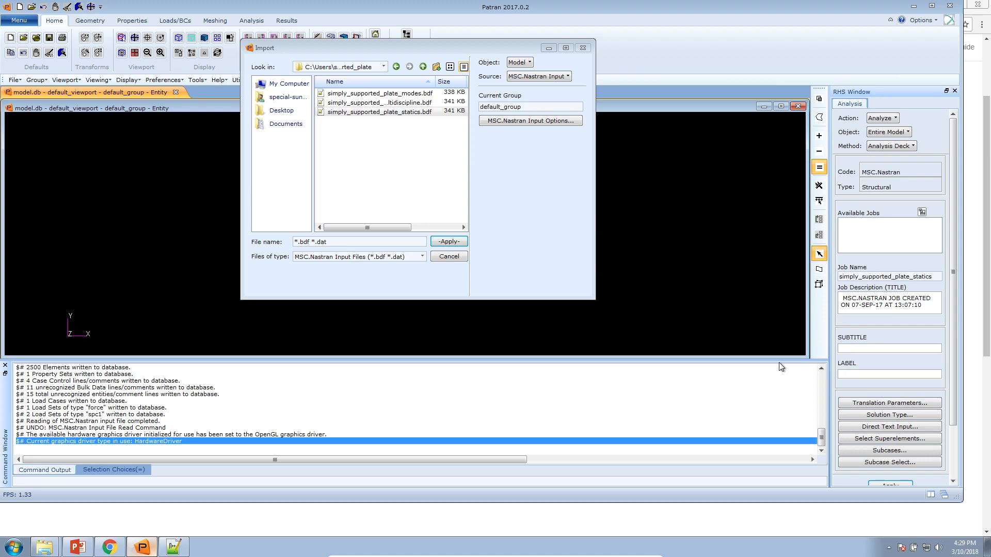
click(359, 111)
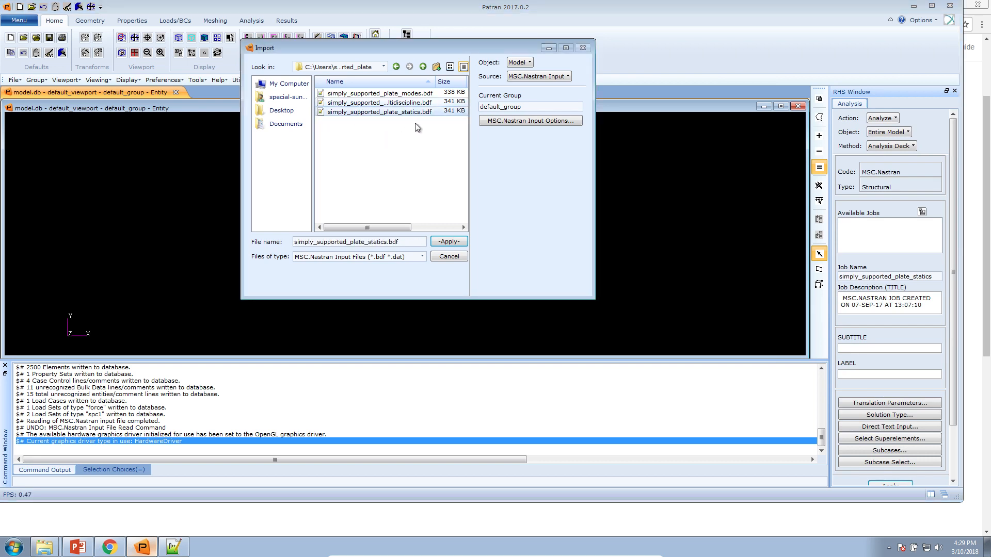
click(441, 243)
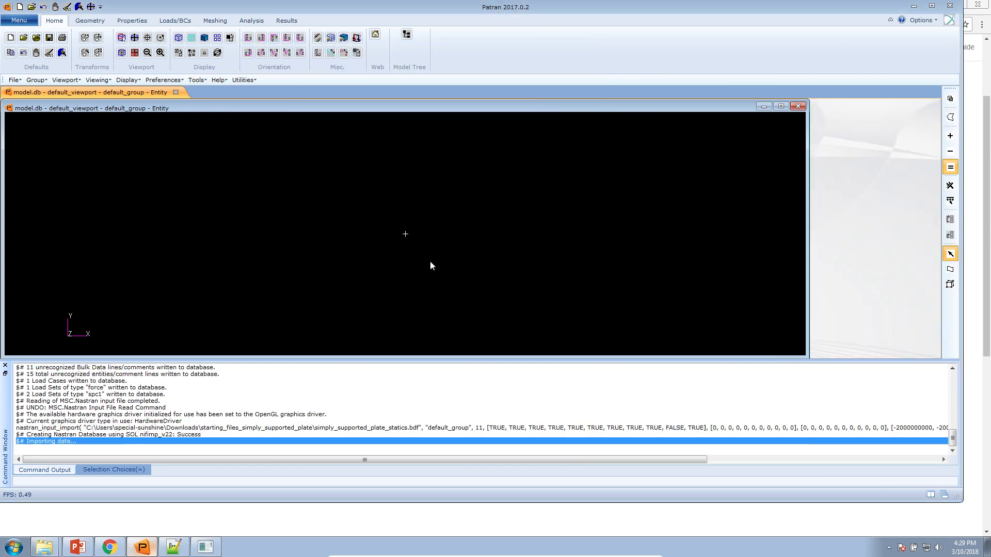
Show the imported plate with smooth shading and rotate it into a 3D view
click(687, 234)
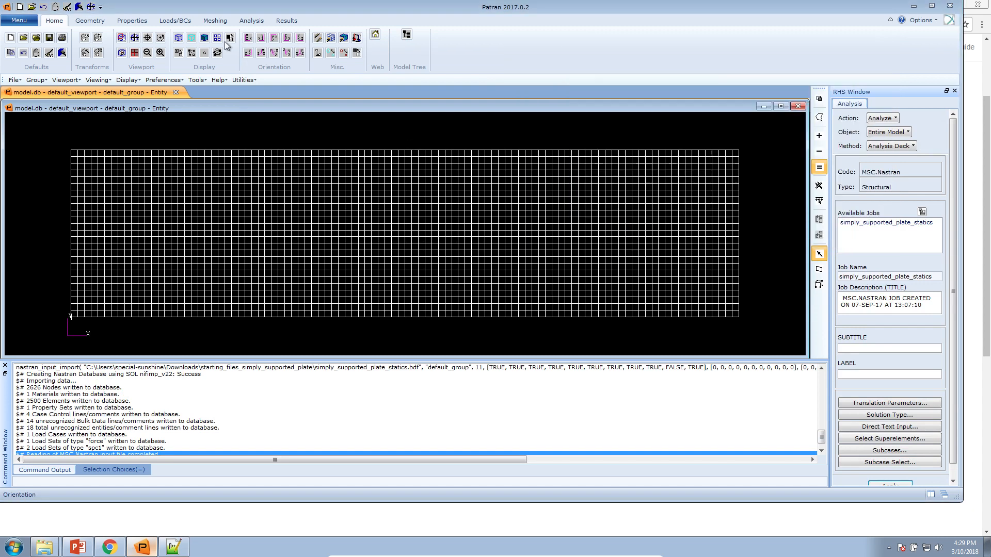
click(204, 38)
mouse_move(315, 250)
mouse_down()
mouse_move(319, 212)
mouse_move(284, 217)
mouse_move(297, 209)
mouse_up()
Make a Property Name Plot of pshell.1, colouring the whole plate red
click(240, 80)
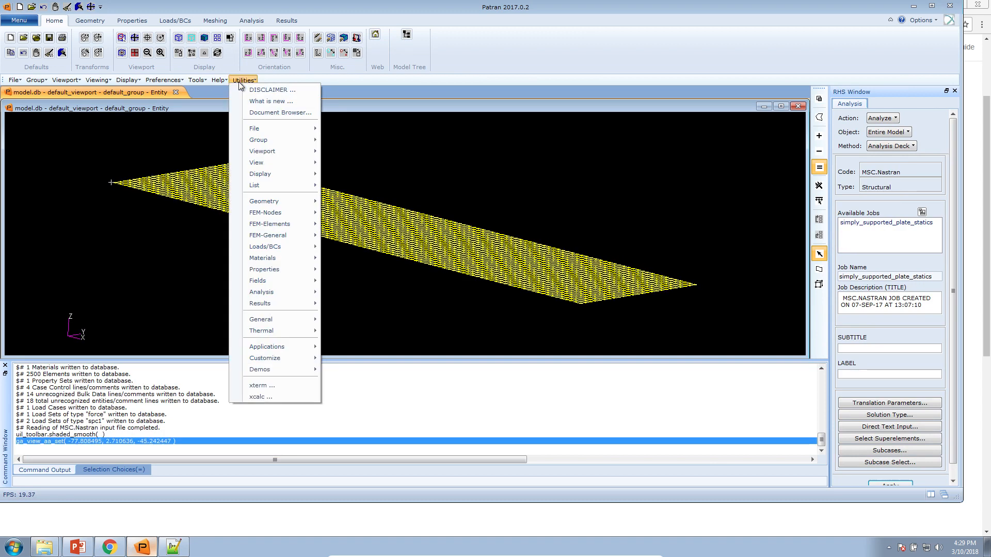
mouse_move(283, 172)
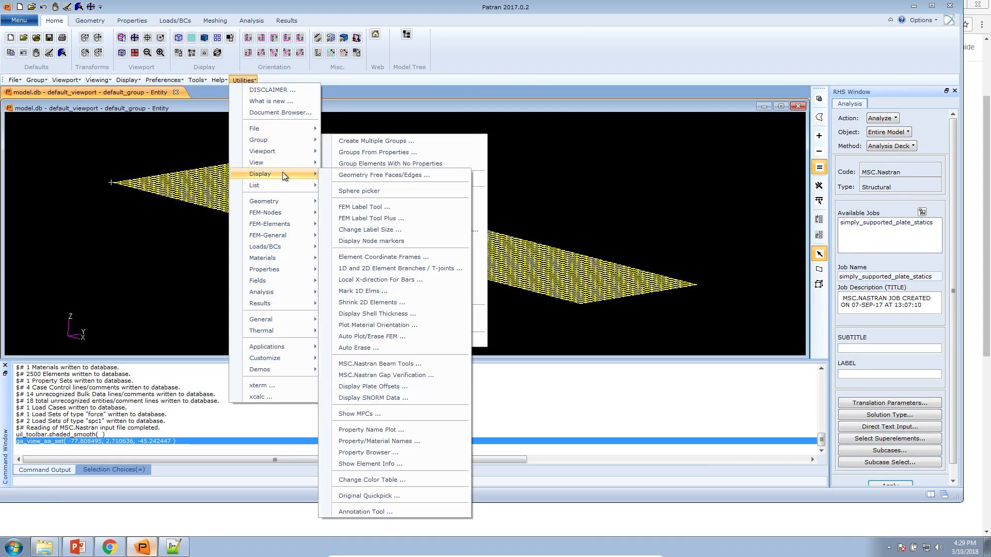
mouse_move(283, 269)
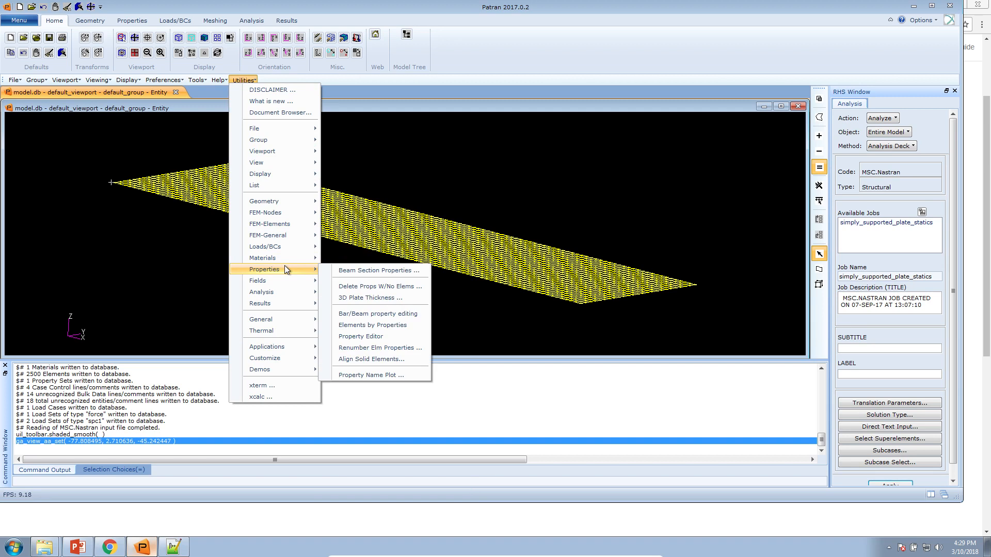
click(371, 375)
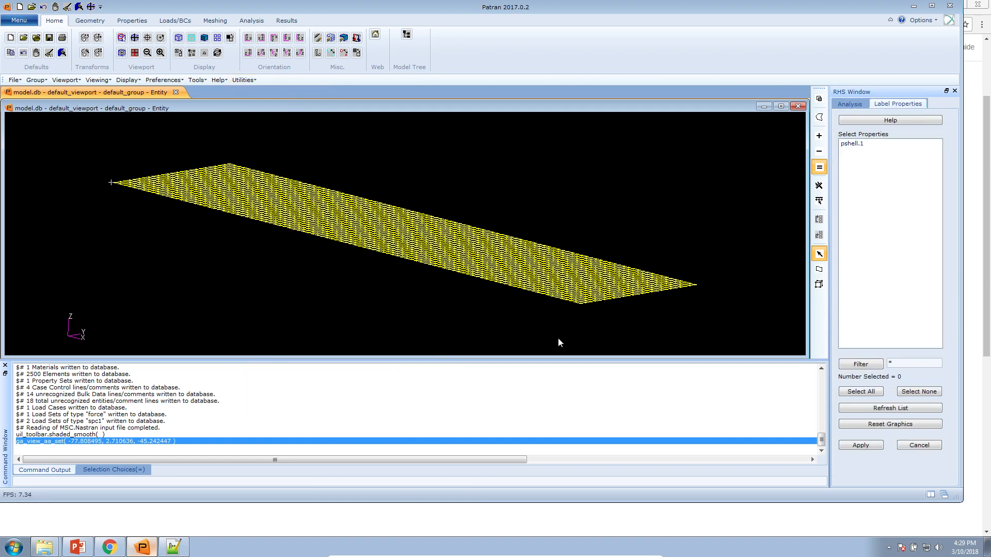
click(866, 142)
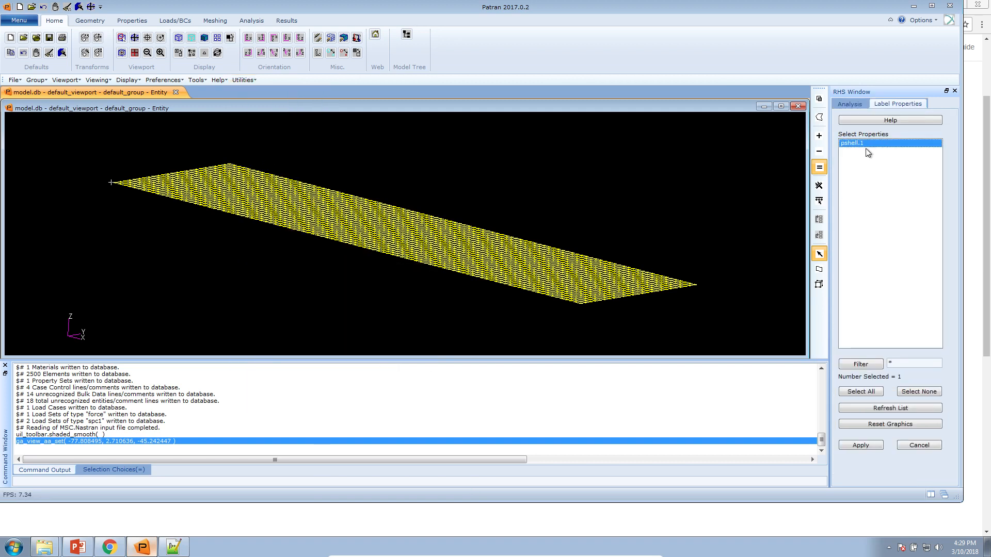
click(850, 444)
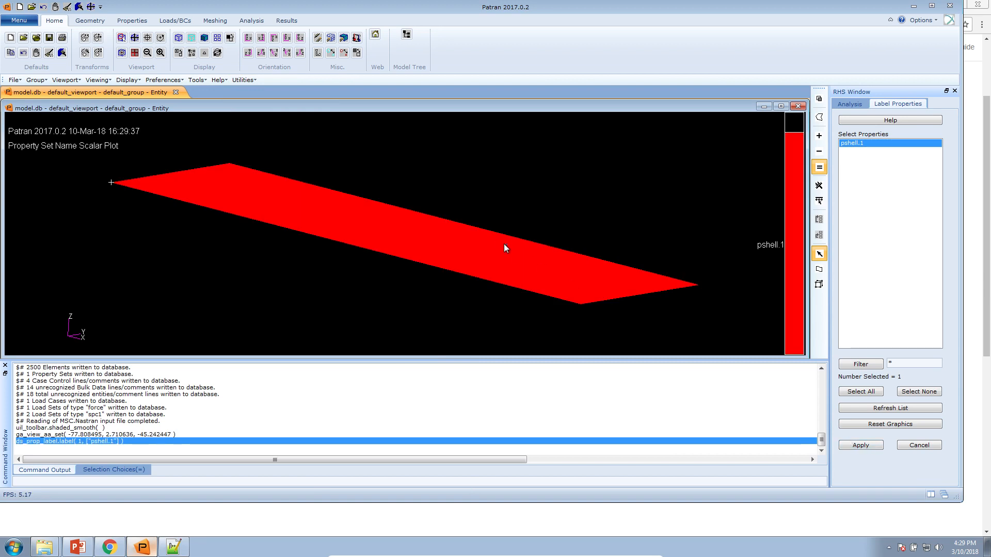
drag(494, 242, 485, 267)
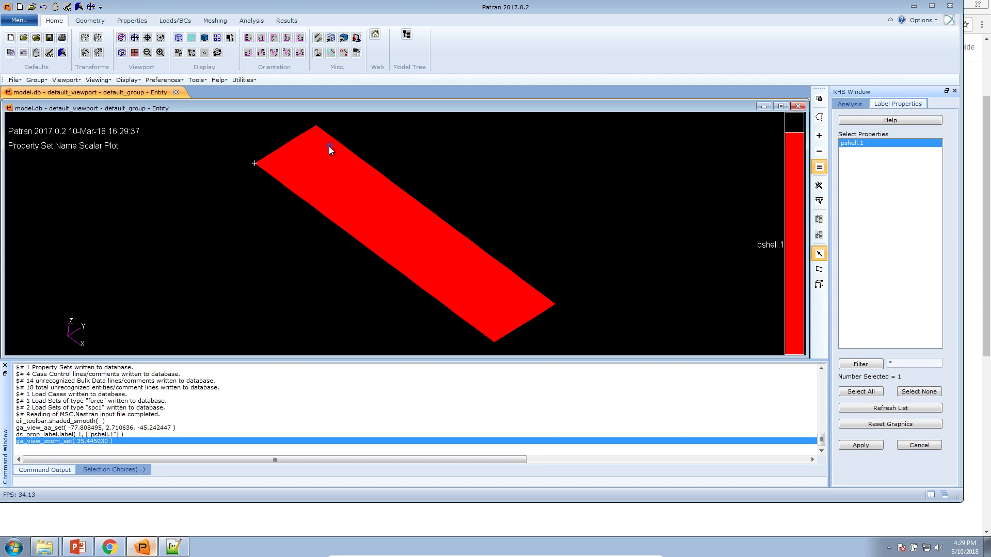
click(86, 546)
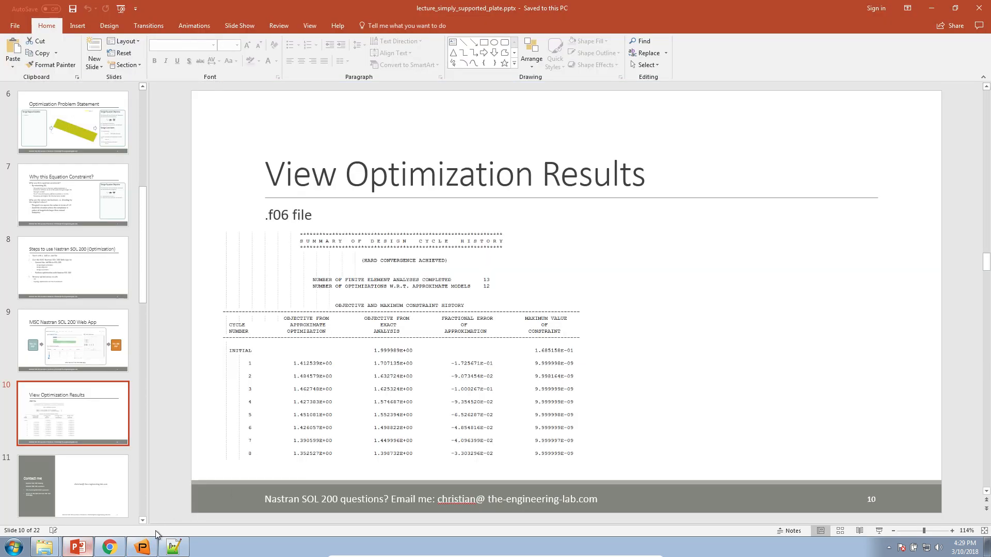
click(153, 544)
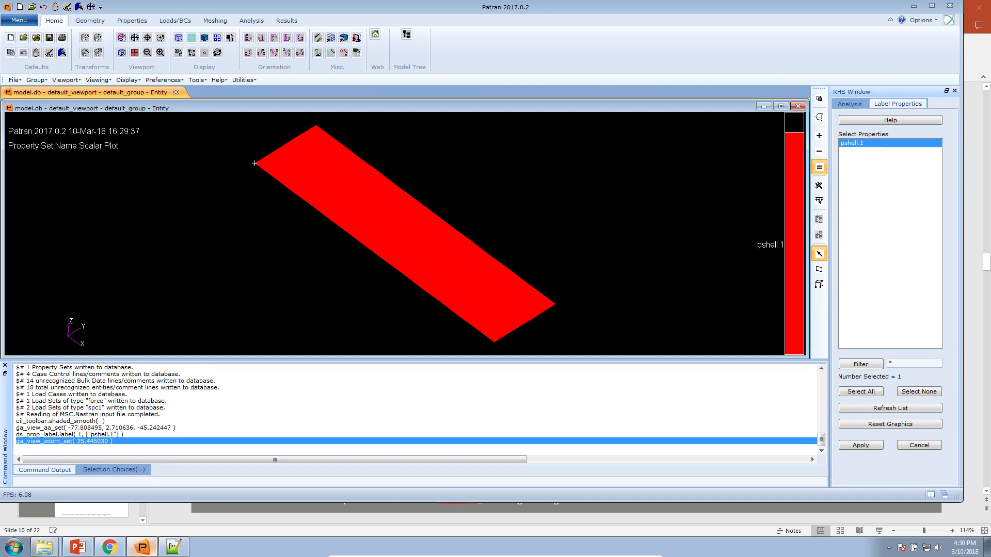
Create topology design region x1 (TOPVAR 300001) for PSHELL property 1
click(110, 547)
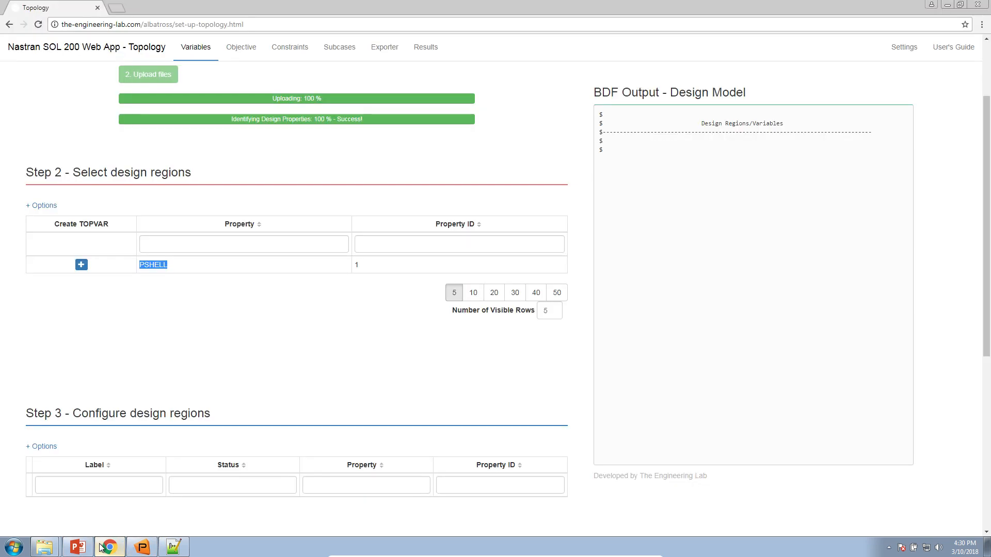
click(256, 311)
drag(167, 263, 377, 267)
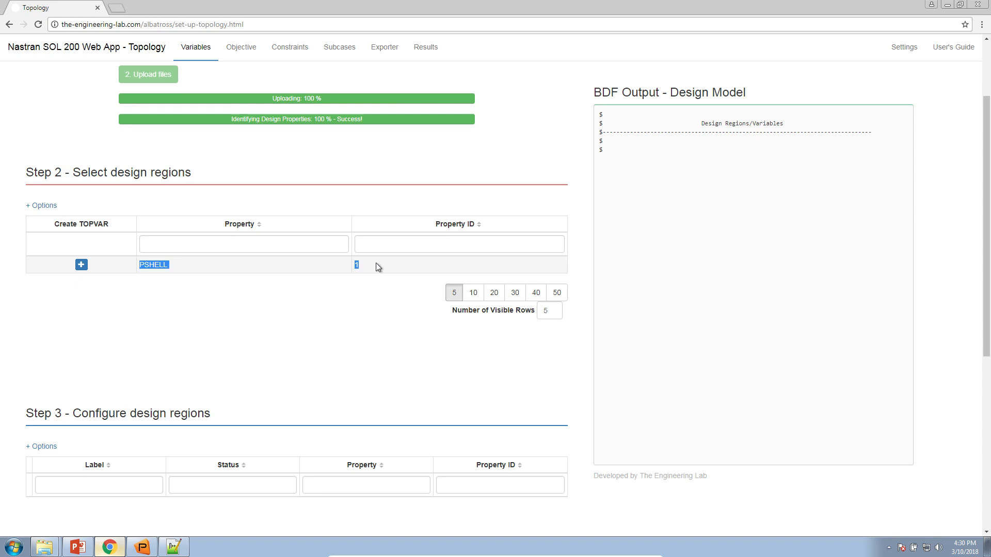
click(370, 296)
scroll(83, 256, down, 1)
click(81, 214)
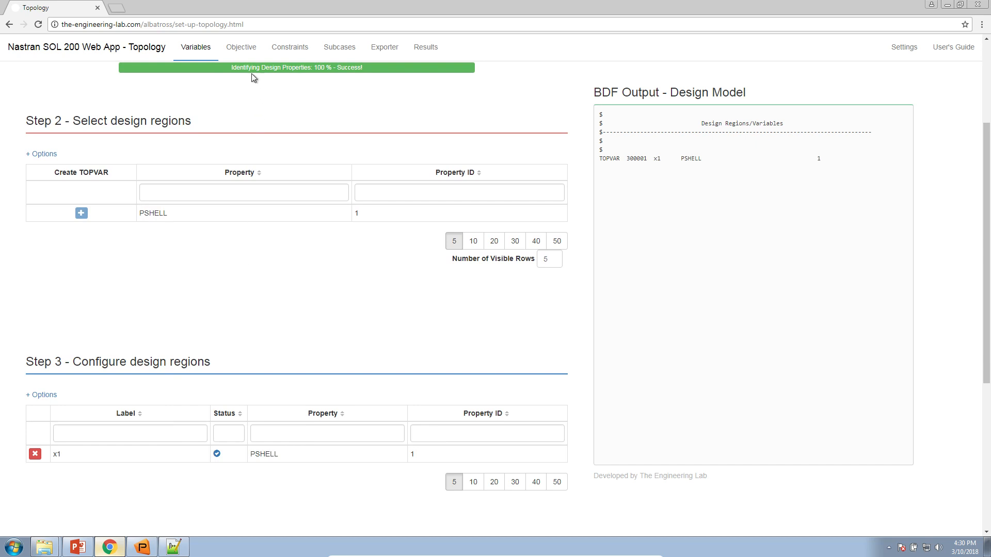
scroll(249, 75, up, 2)
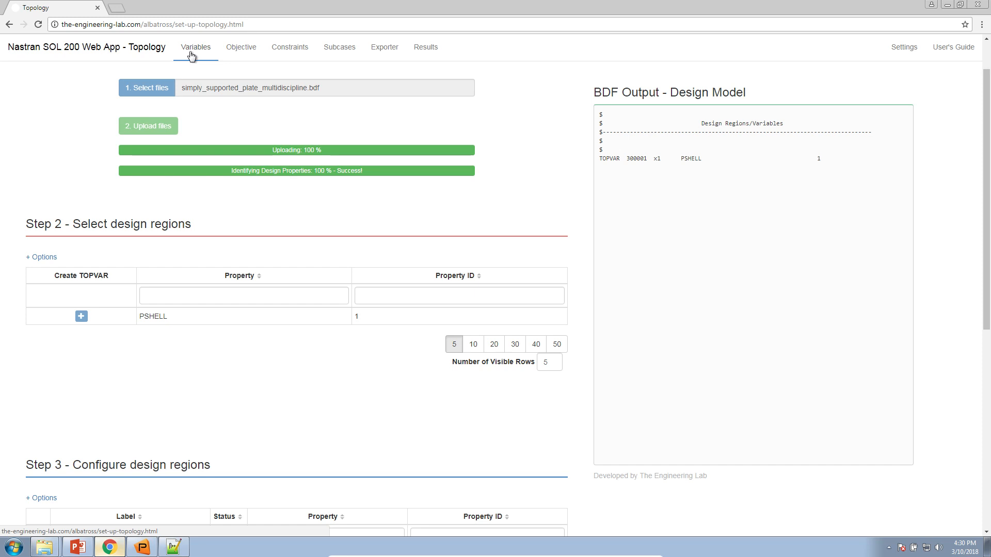
Switch to an equation objective and add Compliance as supporting response a1 (COMP)
click(244, 54)
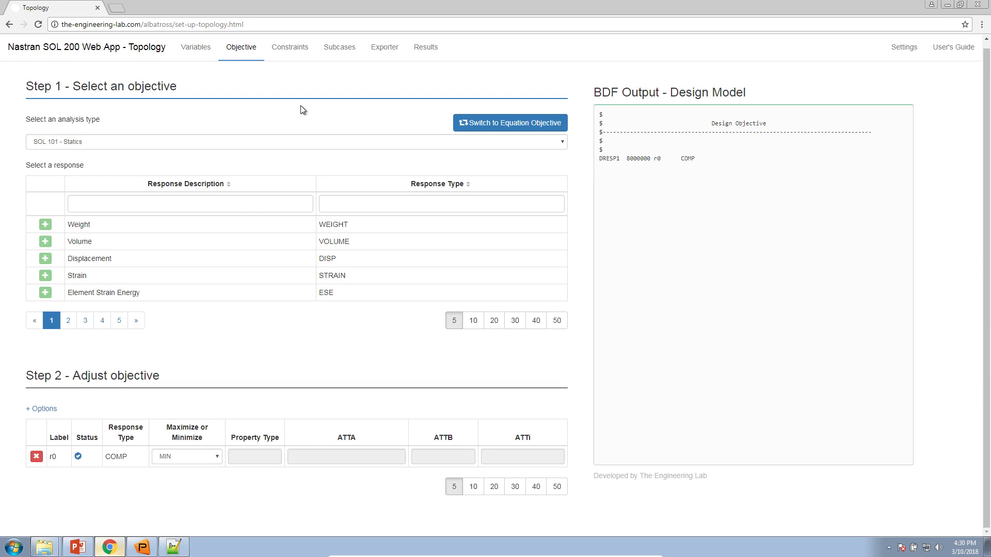
click(514, 125)
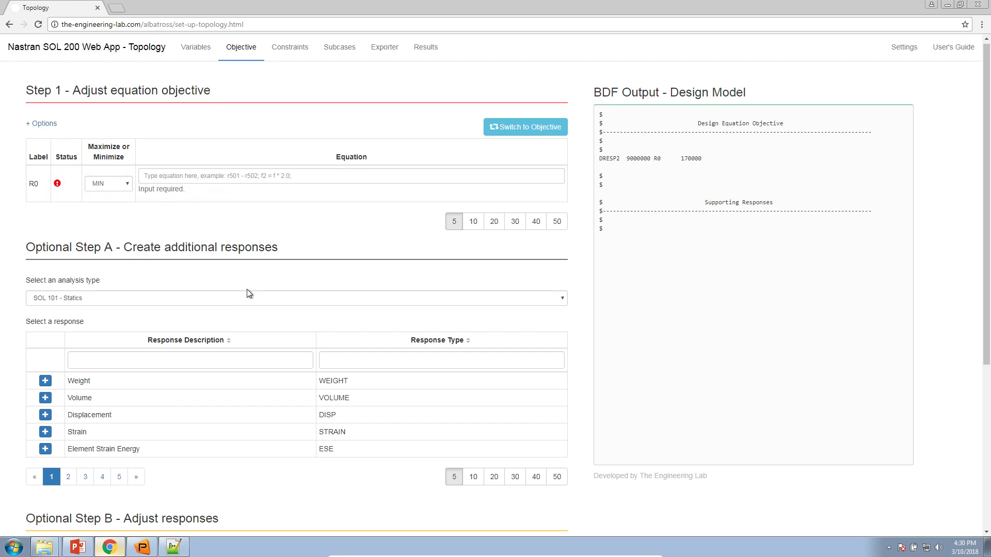
scroll(247, 291, down, 4)
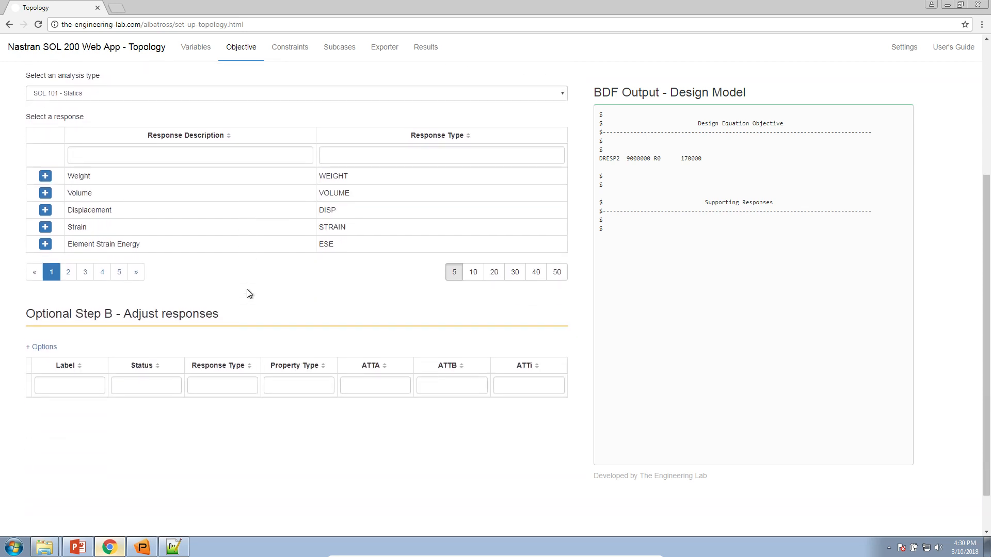
click(134, 160)
text(complian)
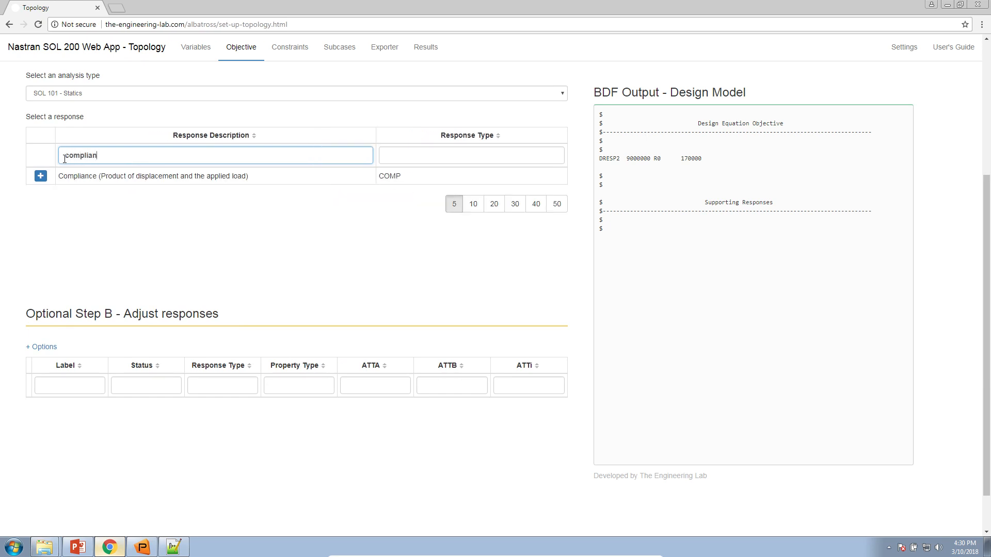
drag(63, 176, 245, 172)
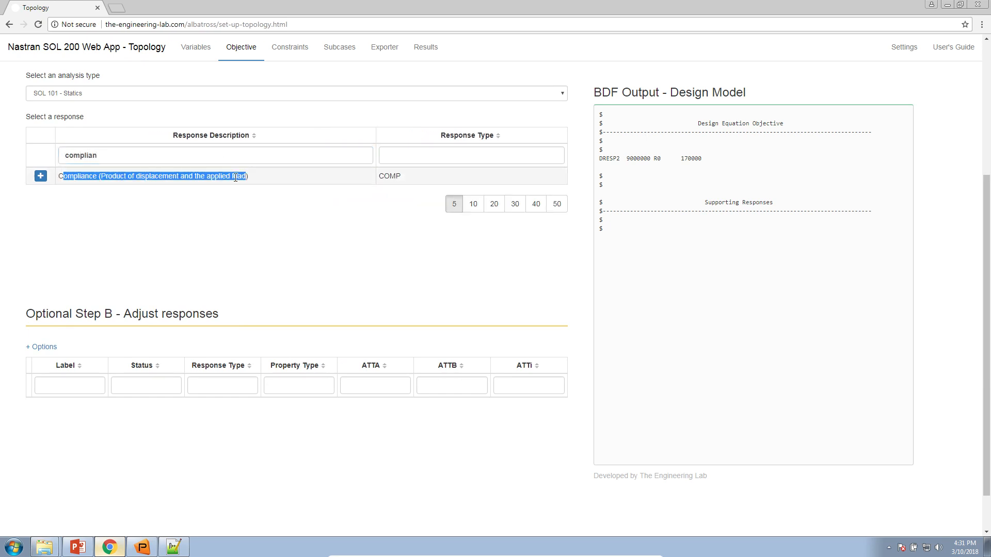
click(40, 176)
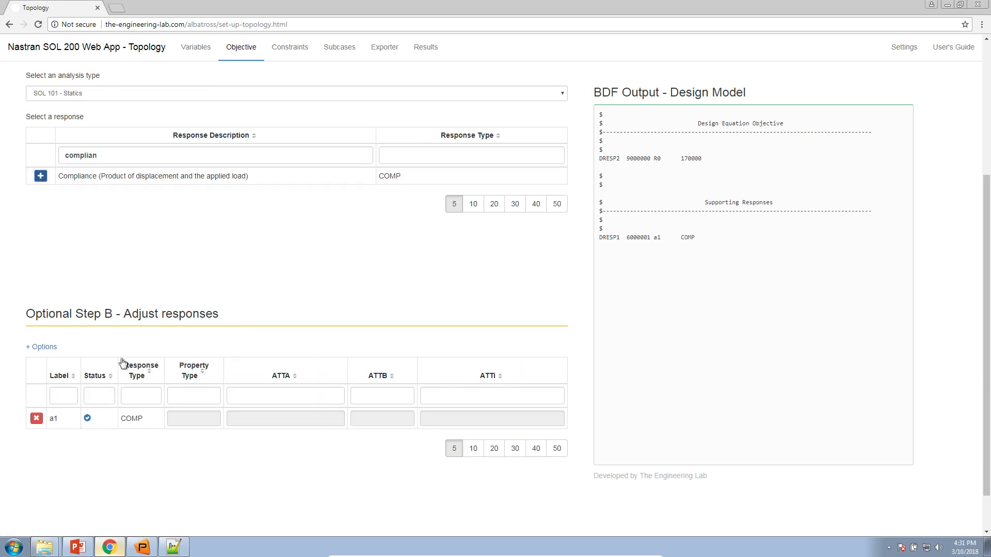
double_click(55, 419)
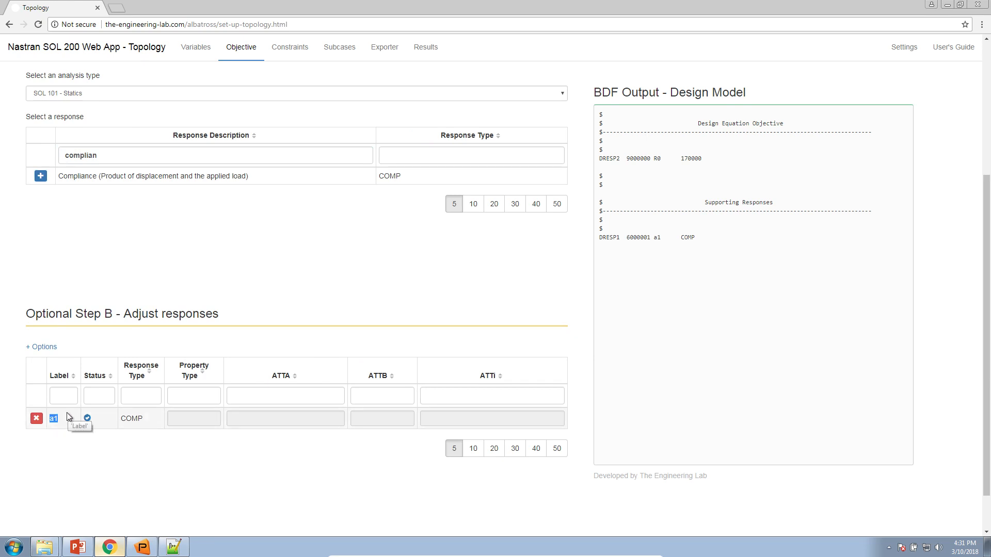
double_click(125, 420)
click(141, 439)
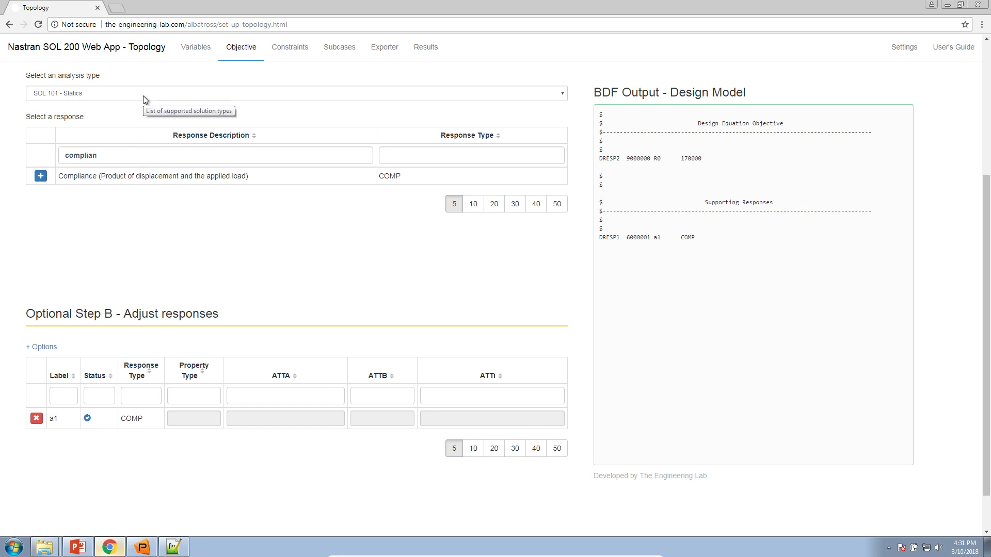
Under SOL 103 Normal Modes, add Frequency response a2 with ATTA mode number 1
scroll(143, 96, up, 1)
click(125, 144)
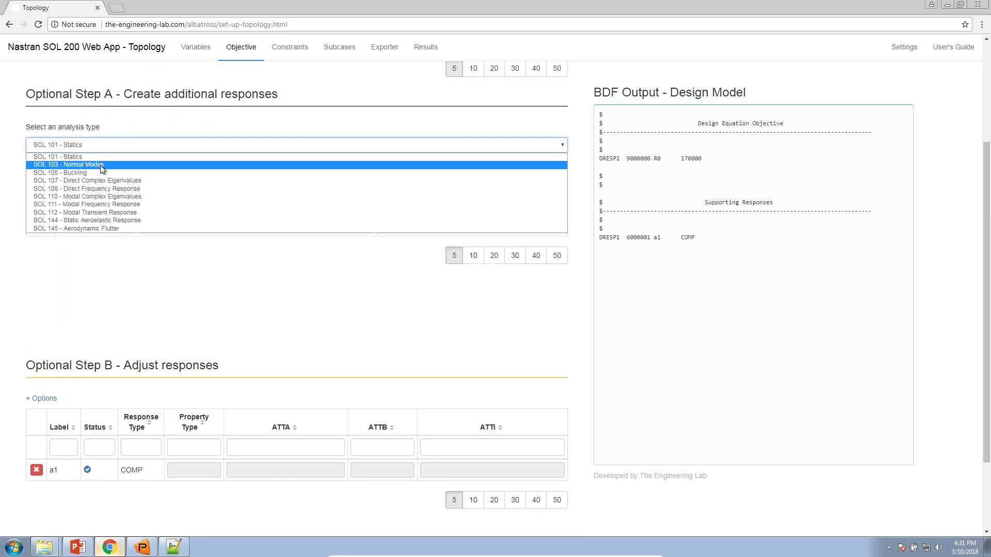
click(101, 166)
drag(98, 209, 11, 206)
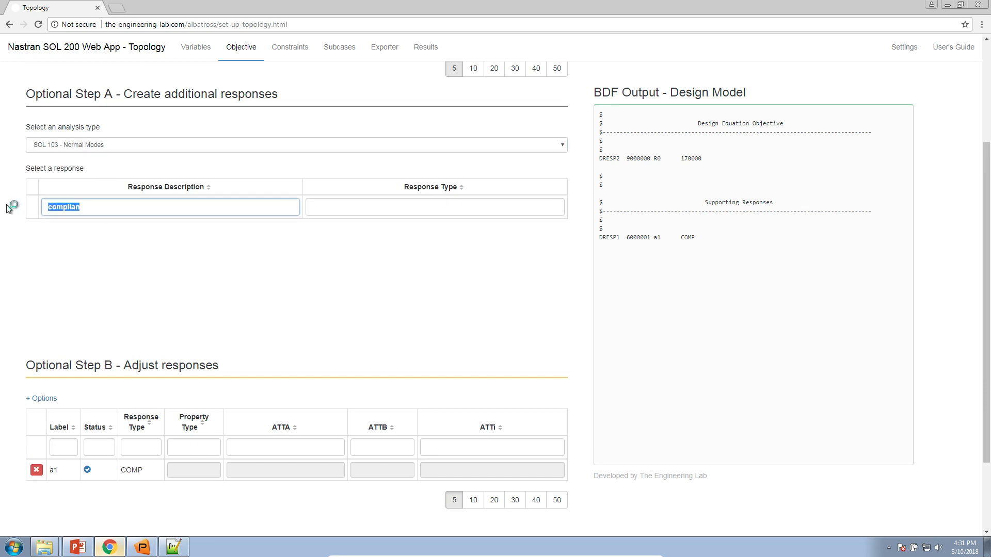
key(BackSpace)
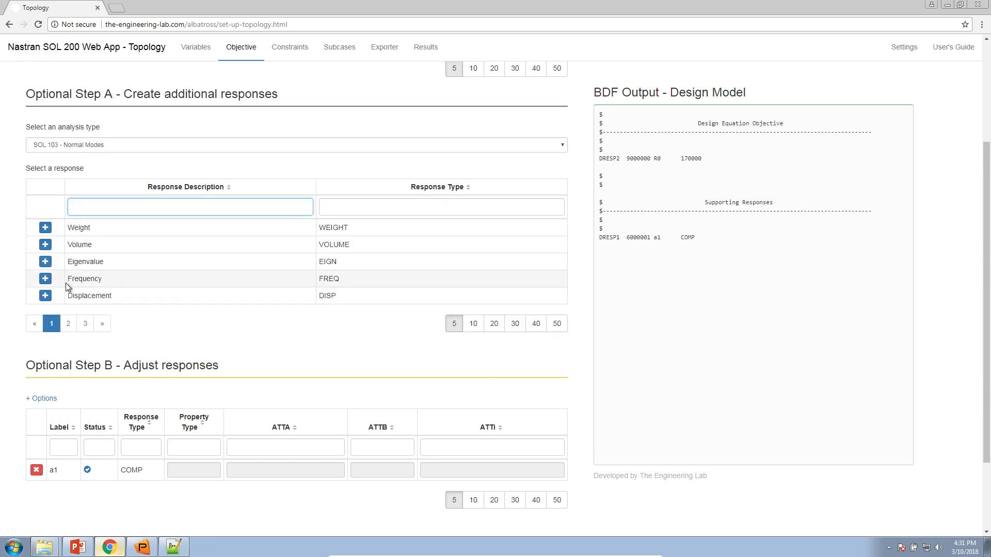
scroll(122, 361, down, 2)
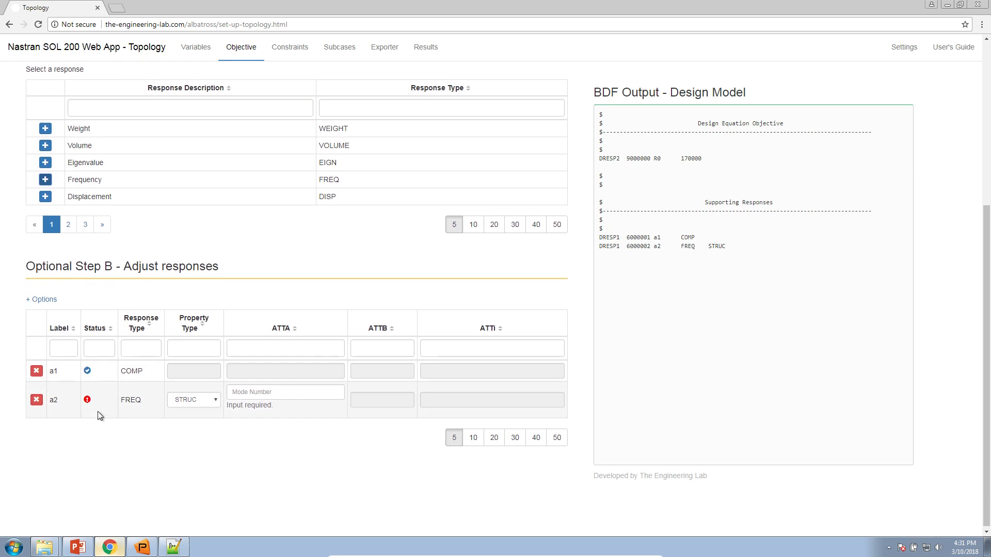
double_click(53, 398)
click(122, 397)
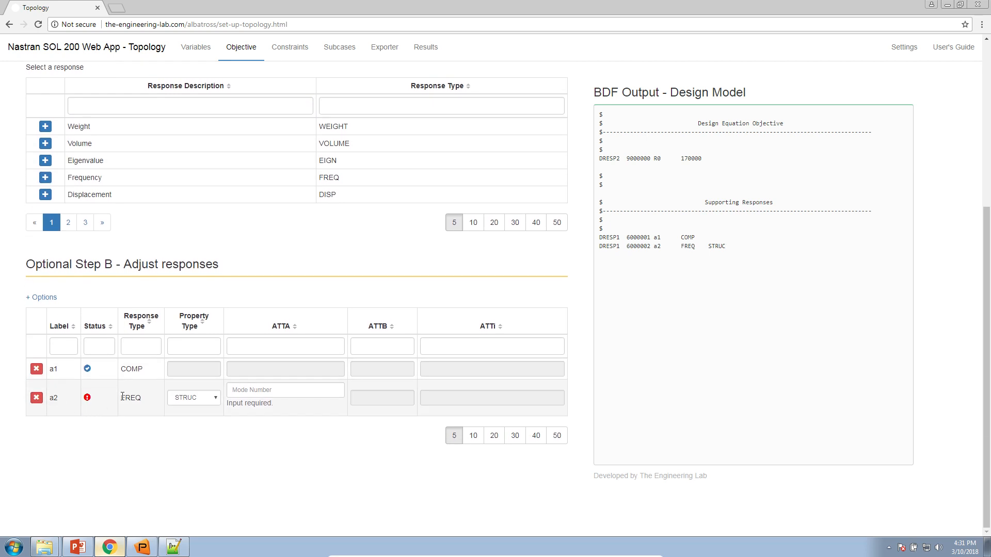
click(263, 390)
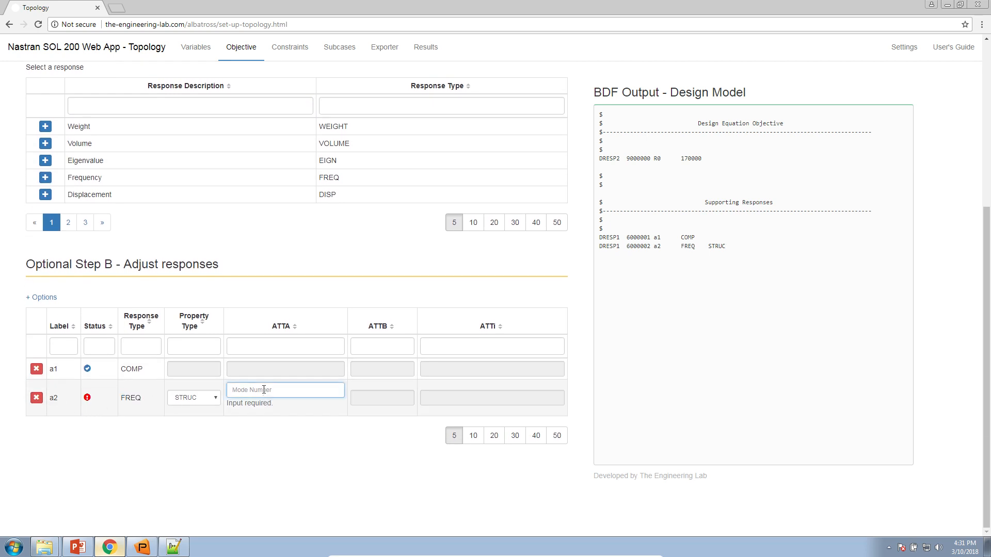
text(1)
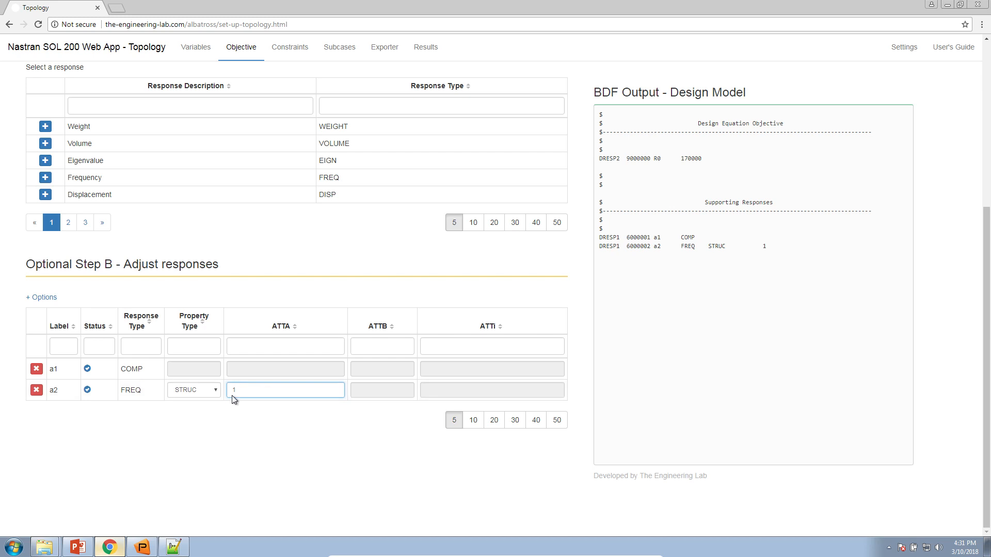
Review the a1 COMP and a2 FREQ supporting responses
drag(59, 369, 51, 372)
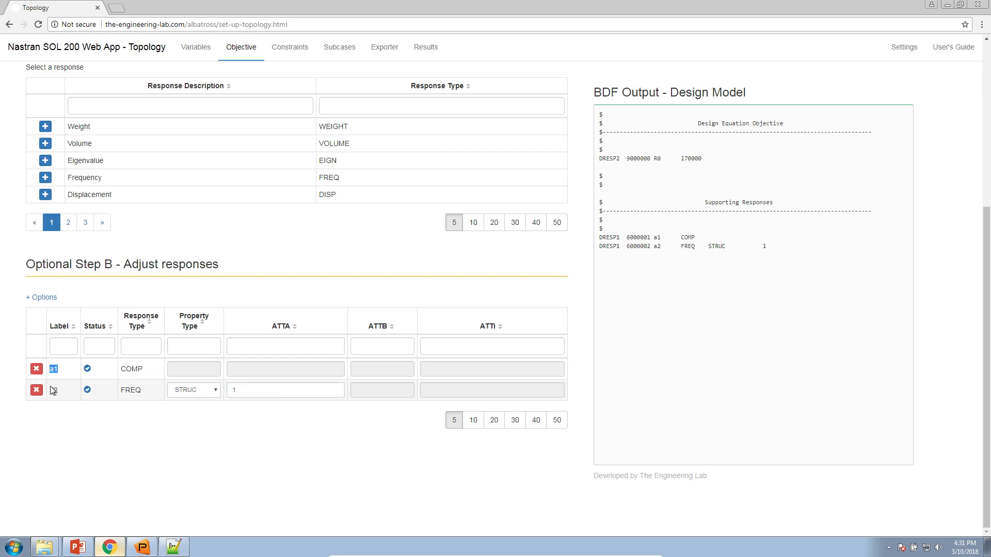
double_click(131, 370)
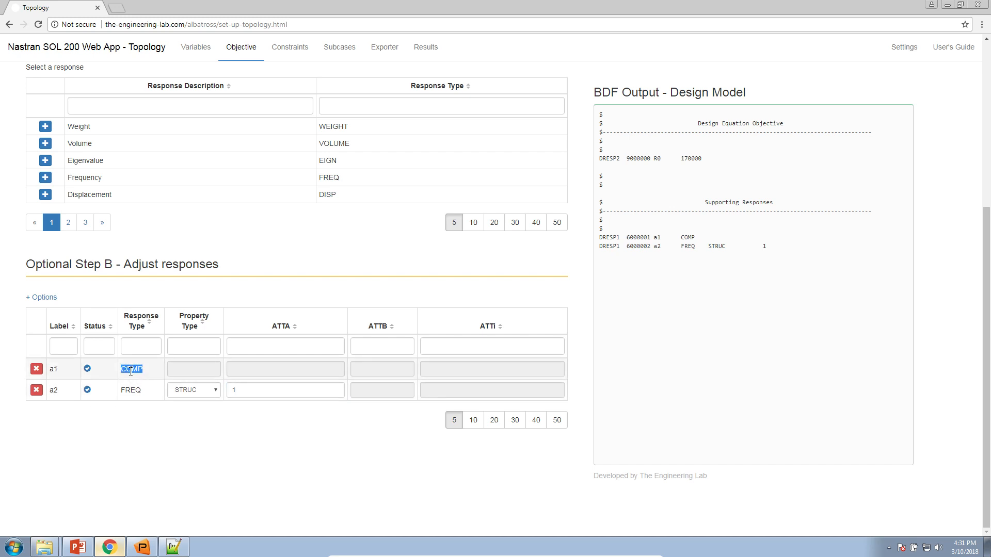
drag(67, 392, 51, 393)
double_click(130, 391)
click(145, 423)
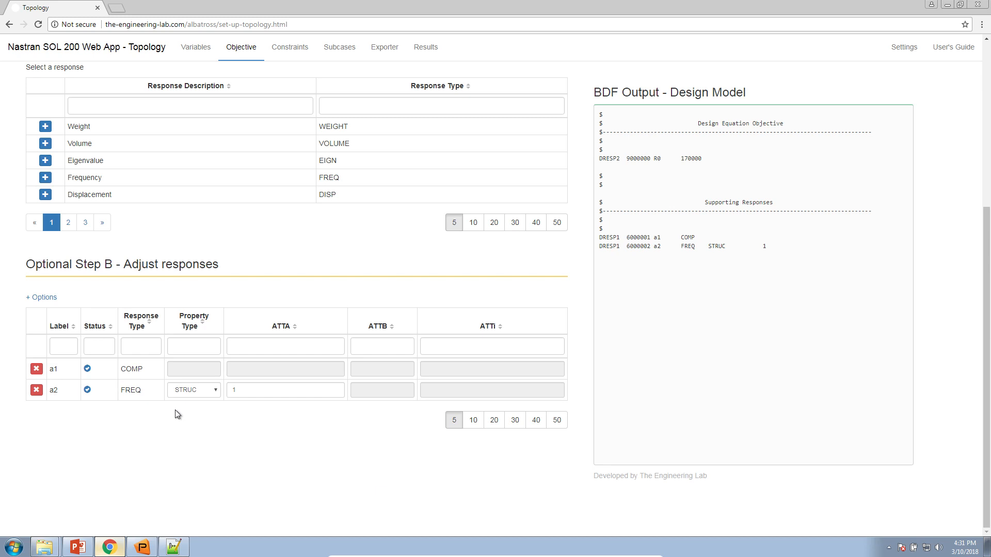
Enter the R0 objective equation a1 / 1.0 + 2.0 / a2
scroll(171, 418, up, 5)
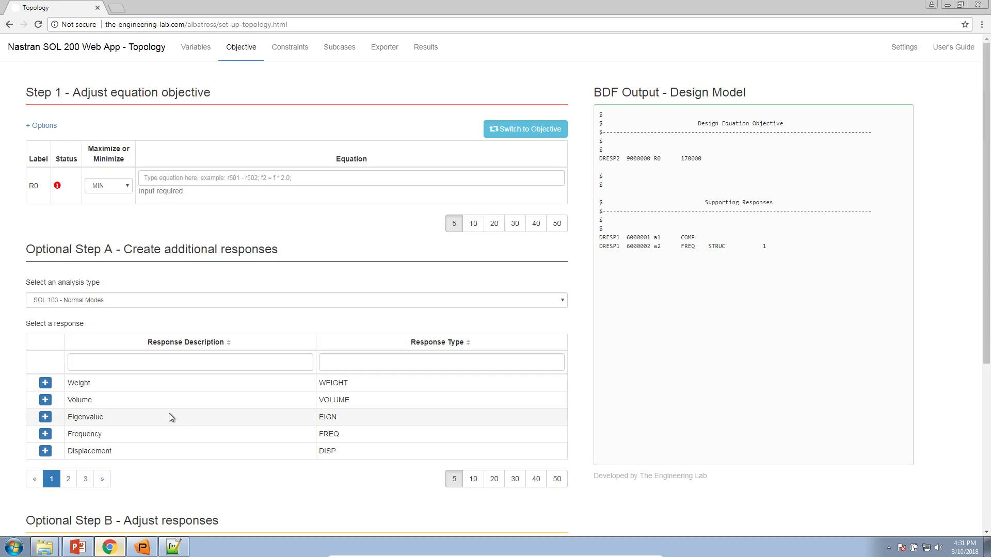
click(201, 177)
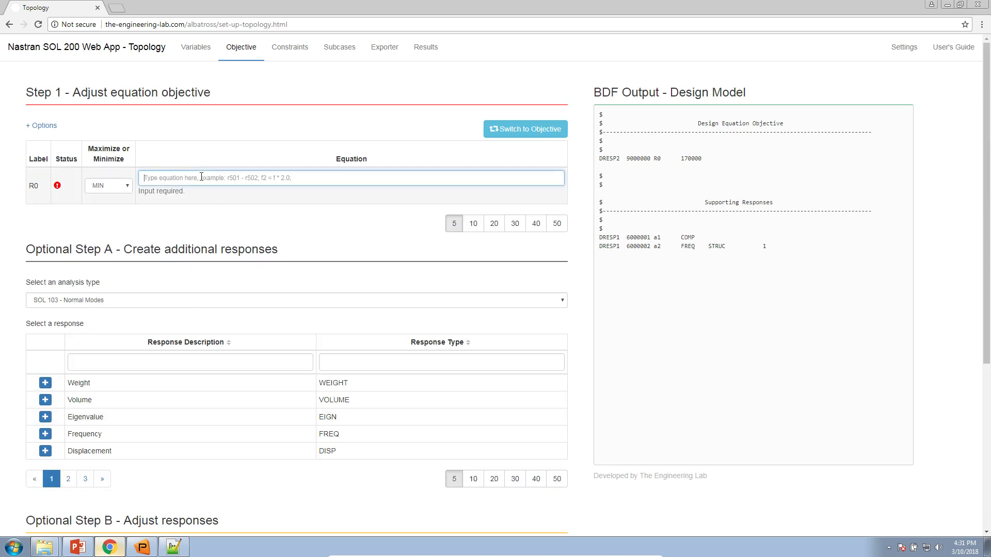
text(a1)
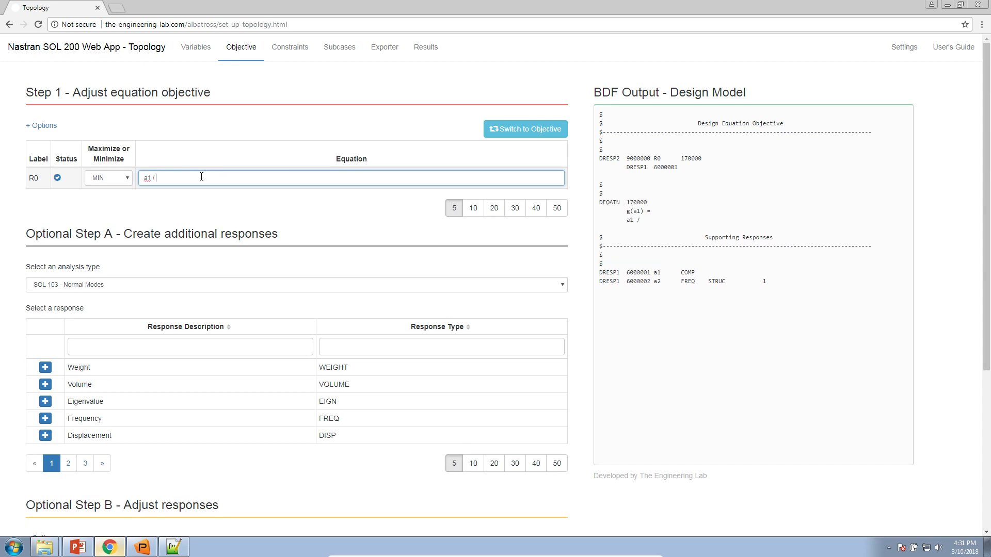
text(/ 1.0 + 2)
text(.0 / a2)
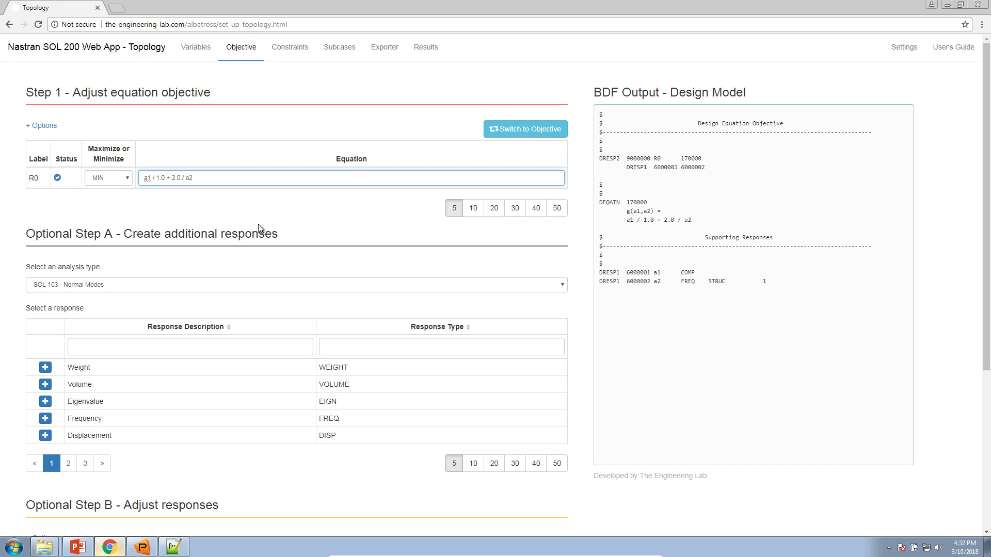
drag(148, 178, 143, 177)
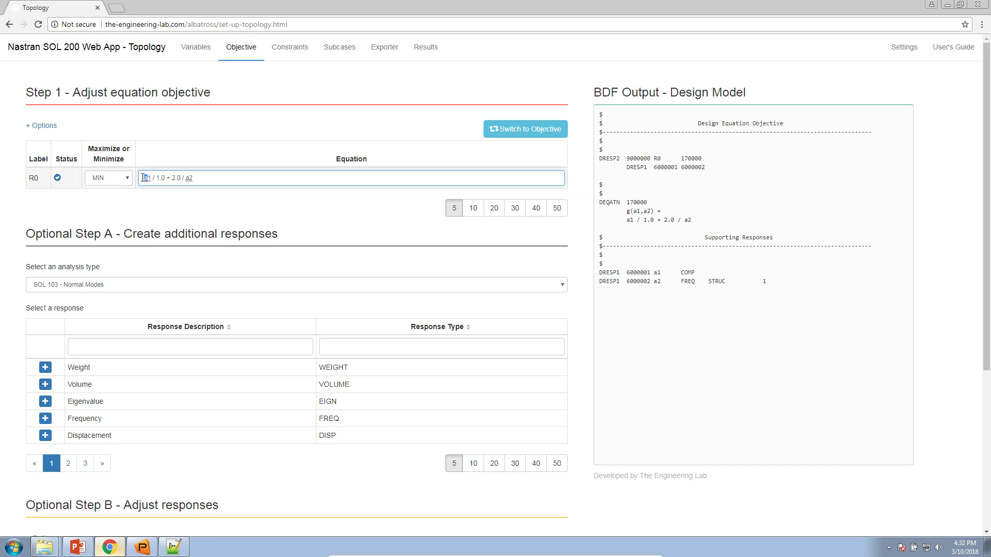
double_click(189, 178)
drag(172, 181, 179, 180)
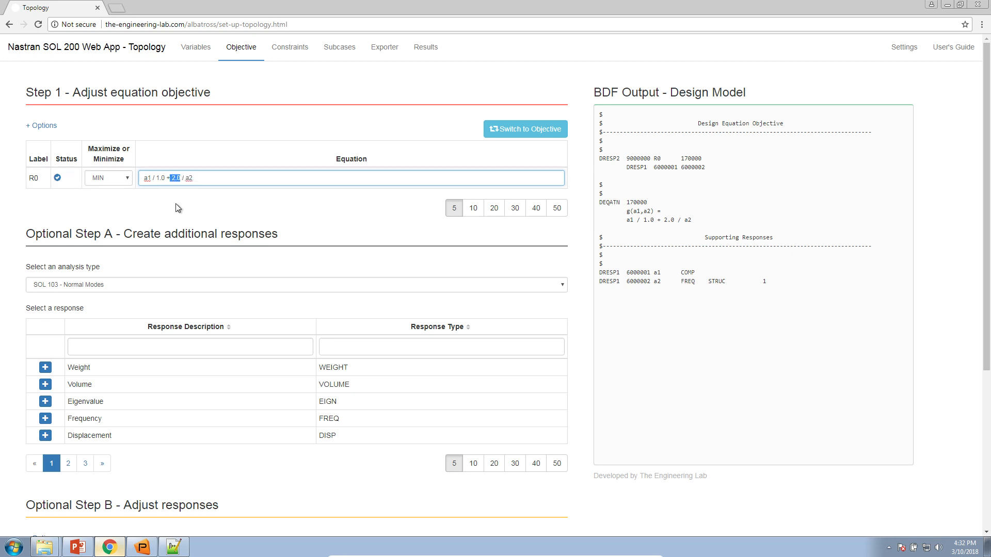
Keep the objective on MIN and move to the Constraints page
click(124, 180)
click(121, 190)
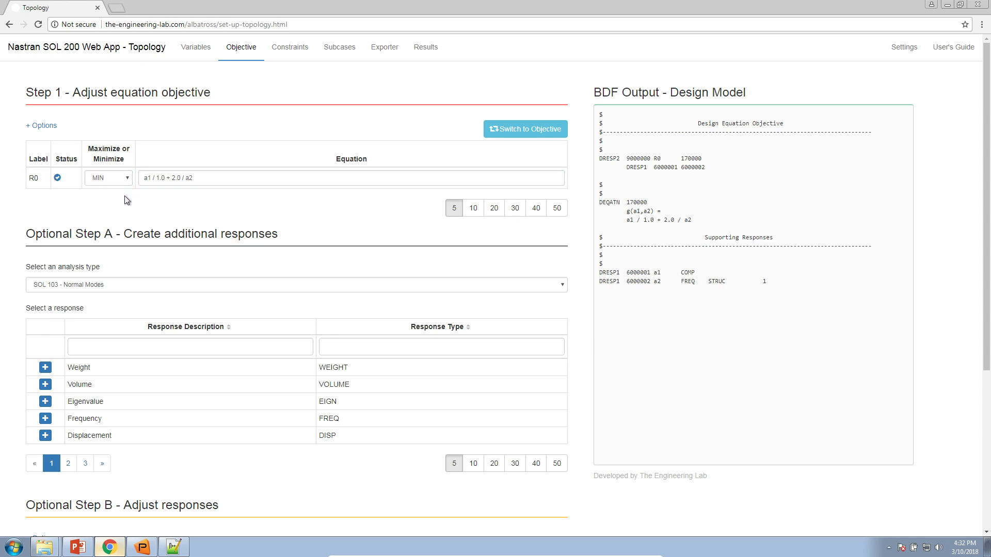
click(288, 59)
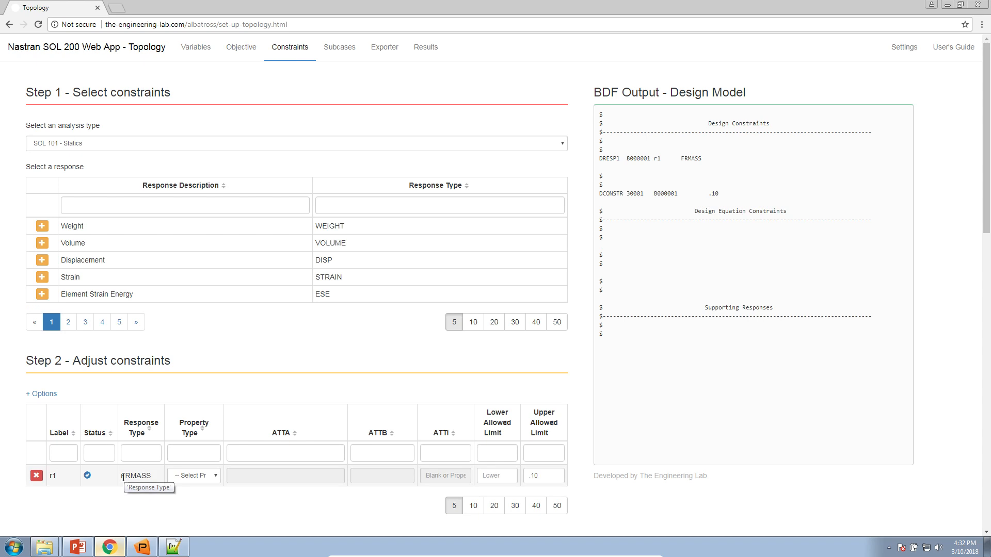
Set the r1 FRMASS constraint's upper limit to .75
drag(124, 478, 142, 478)
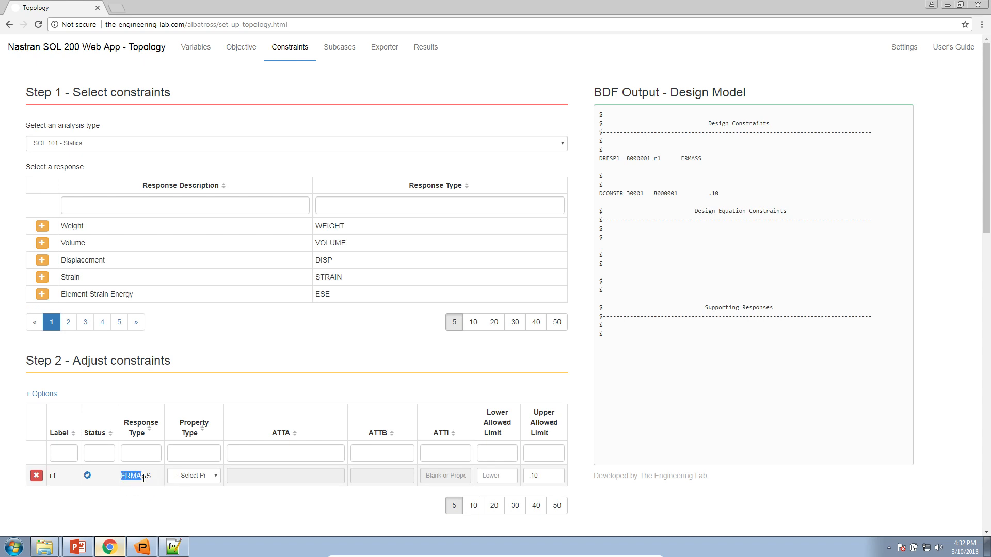
double_click(542, 478)
text(75)
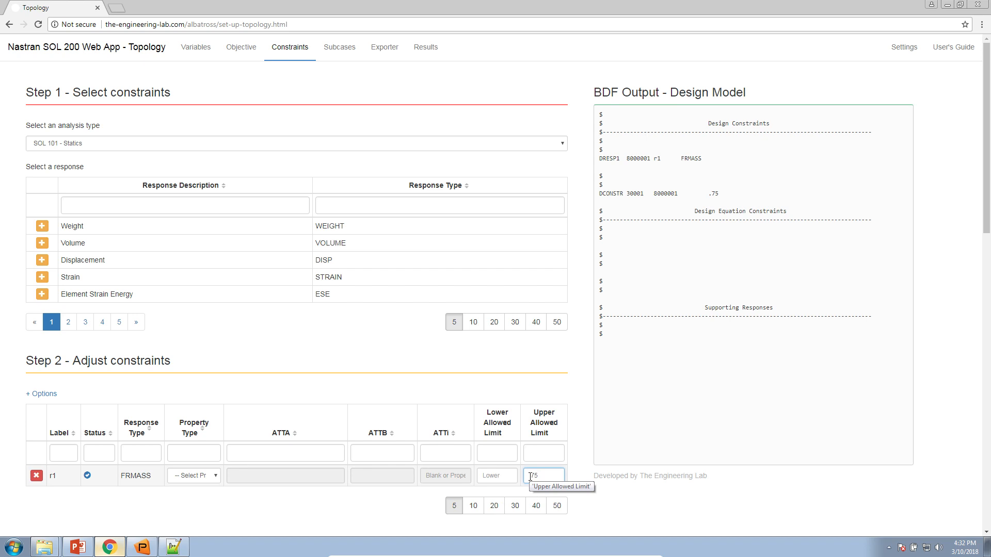
click(328, 369)
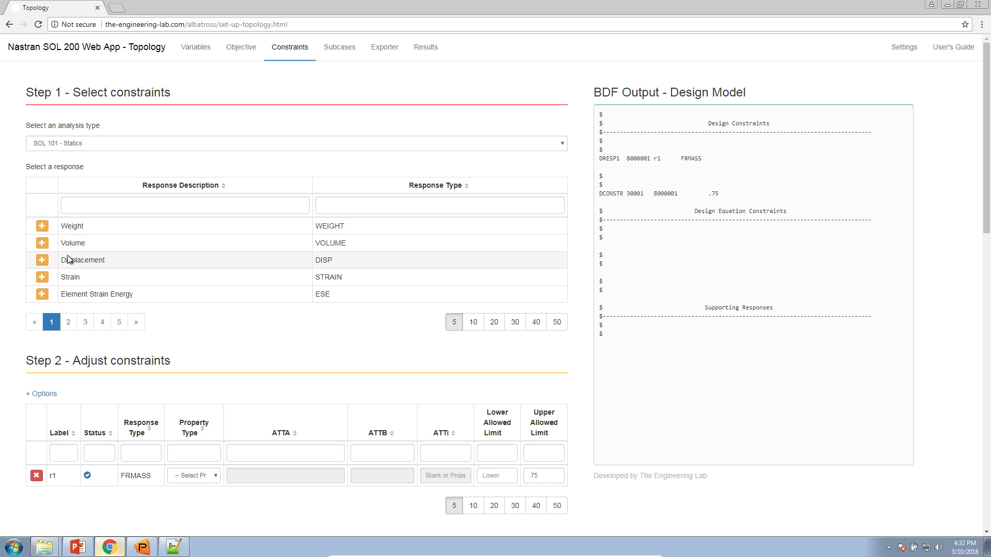
Add displacement constraint r2 for component T3 at grid 714
click(40, 261)
scroll(134, 410, down, 1)
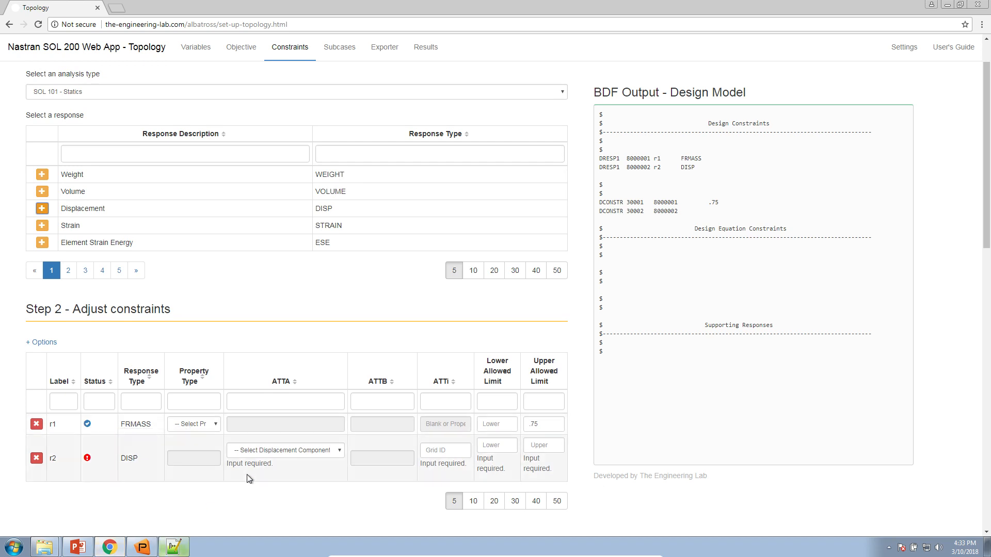
click(258, 451)
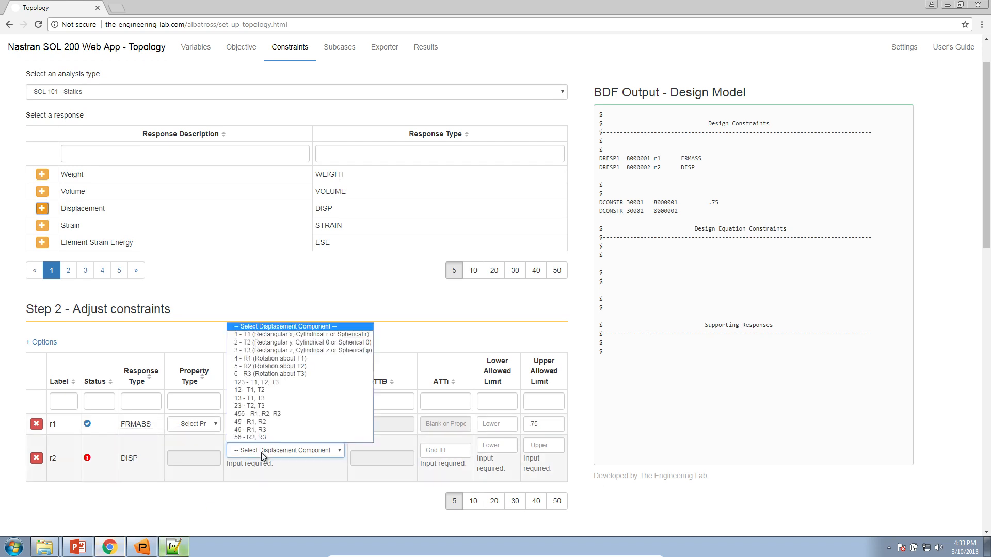
click(260, 352)
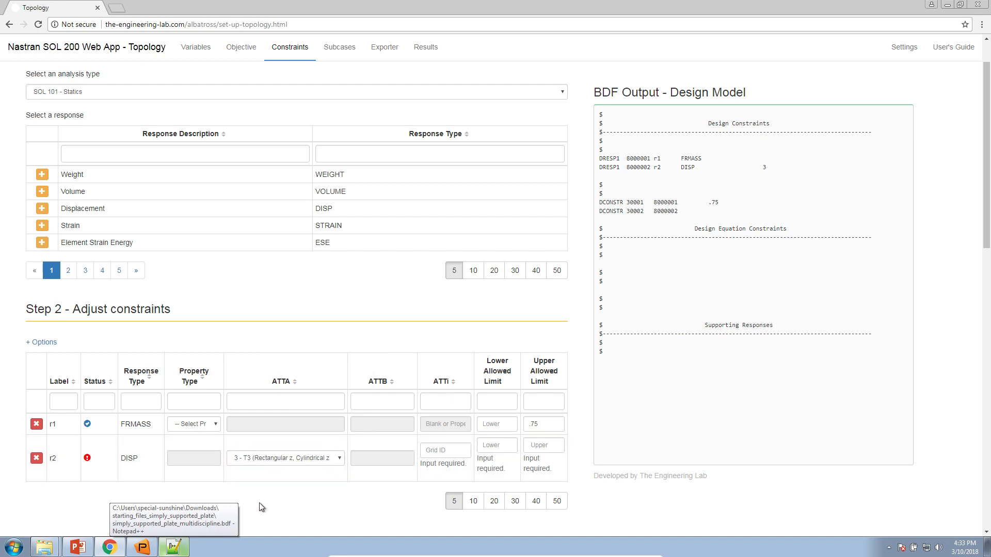
click(451, 454)
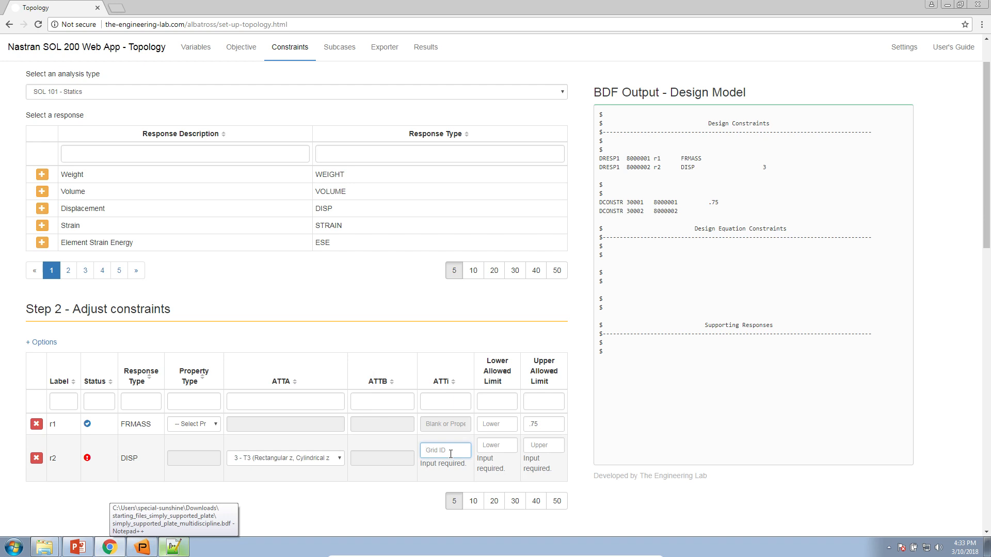
text(714)
key(Tab)
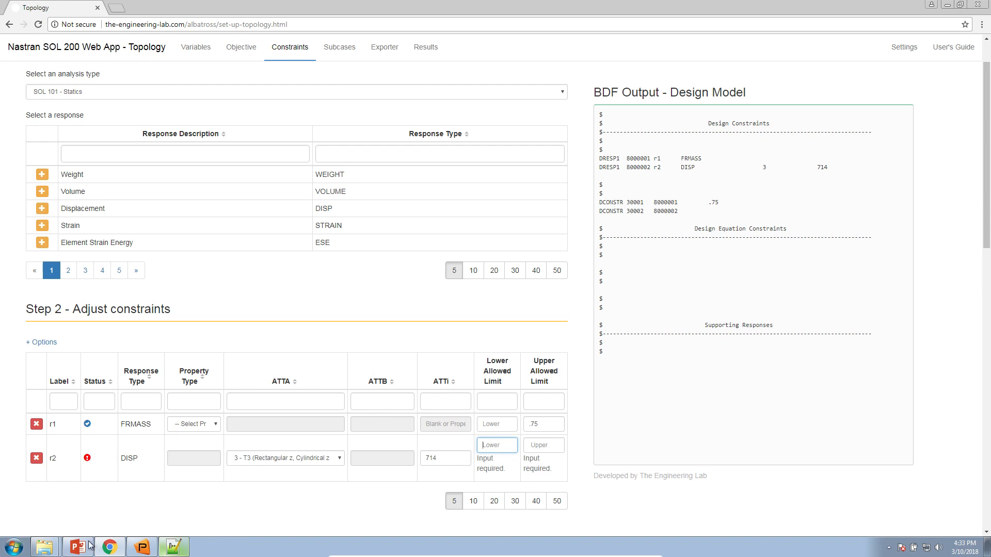
In Patran, show node labels in front view and locate node 714 on the plate mesh
click(142, 547)
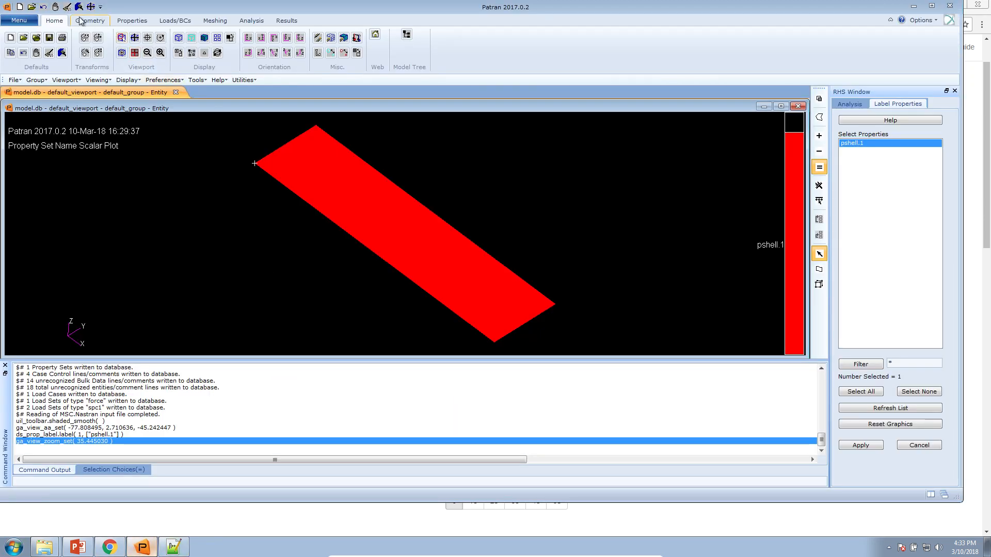
click(68, 7)
drag(432, 212, 449, 260)
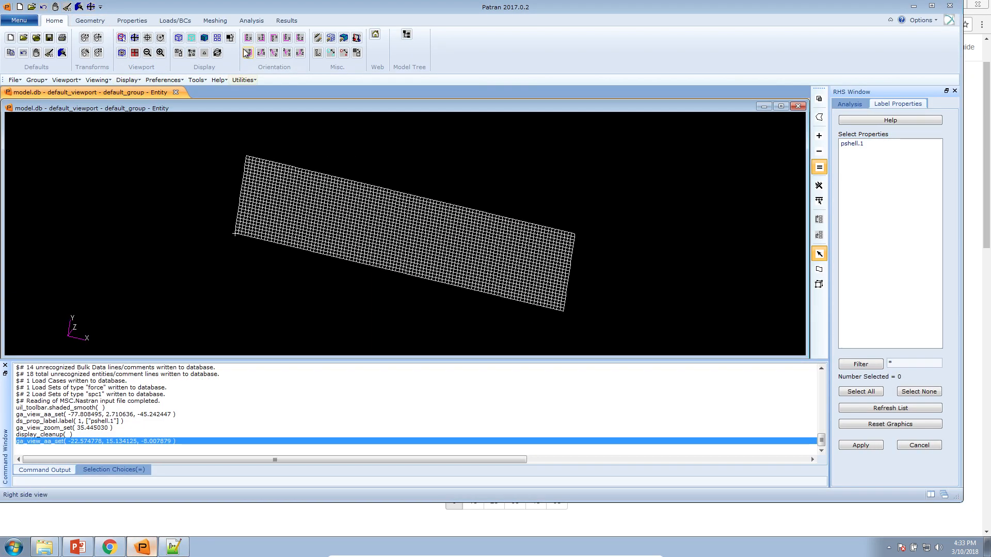
click(248, 38)
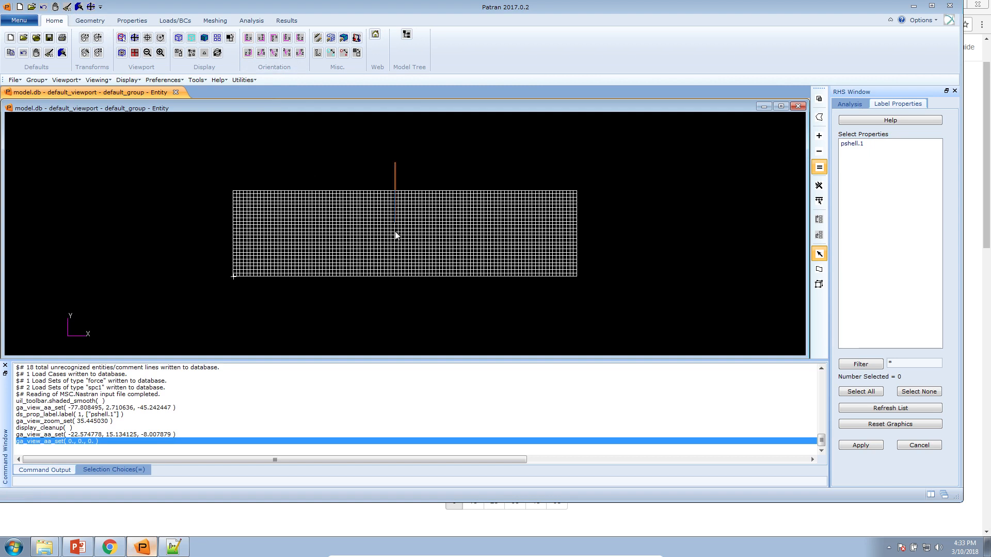
click(344, 52)
click(344, 53)
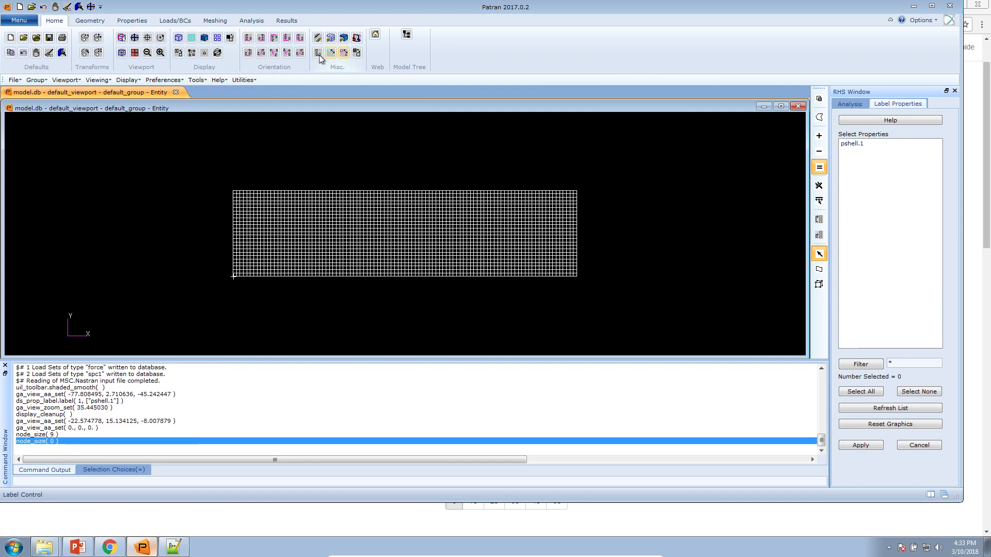
click(383, 83)
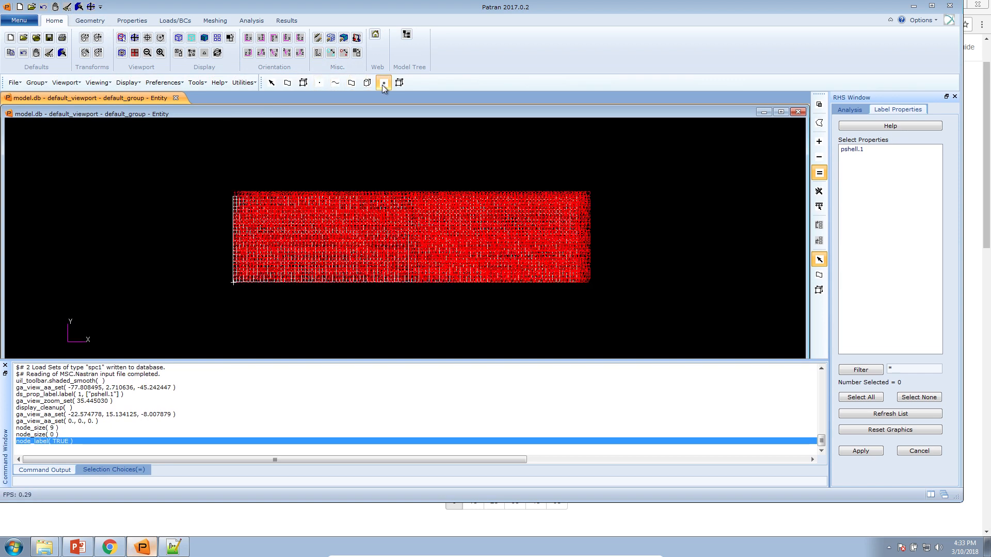
scroll(430, 267, up, 10)
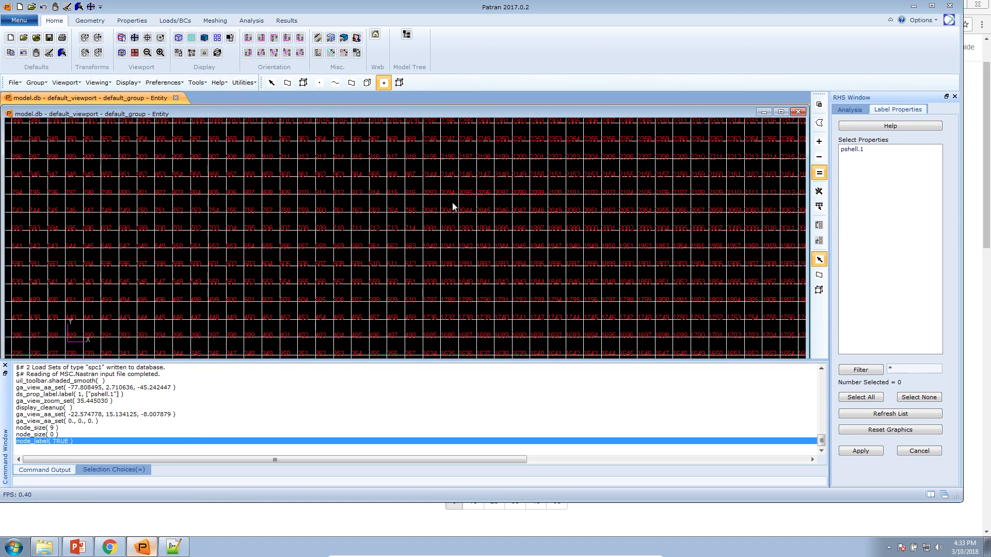
scroll(458, 165, up, 3)
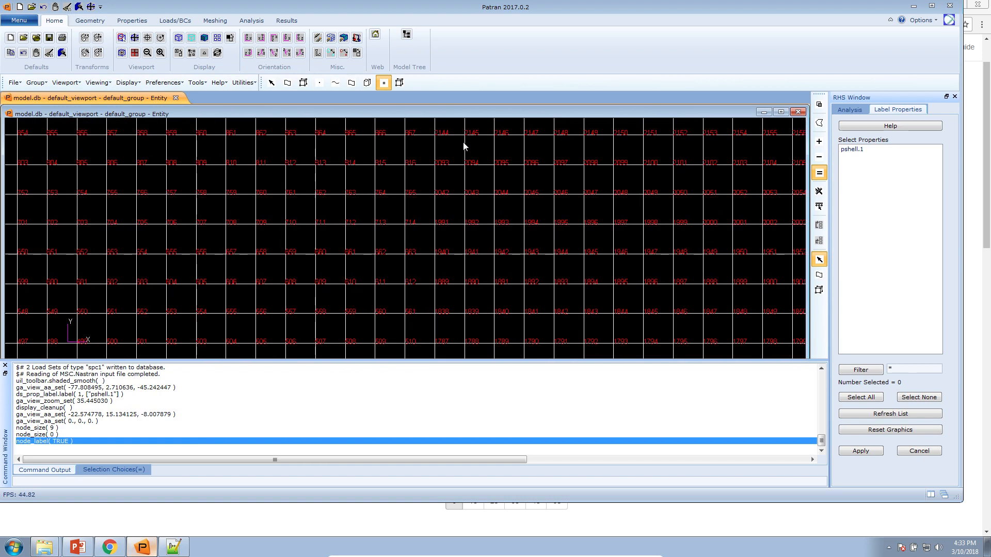
click(404, 227)
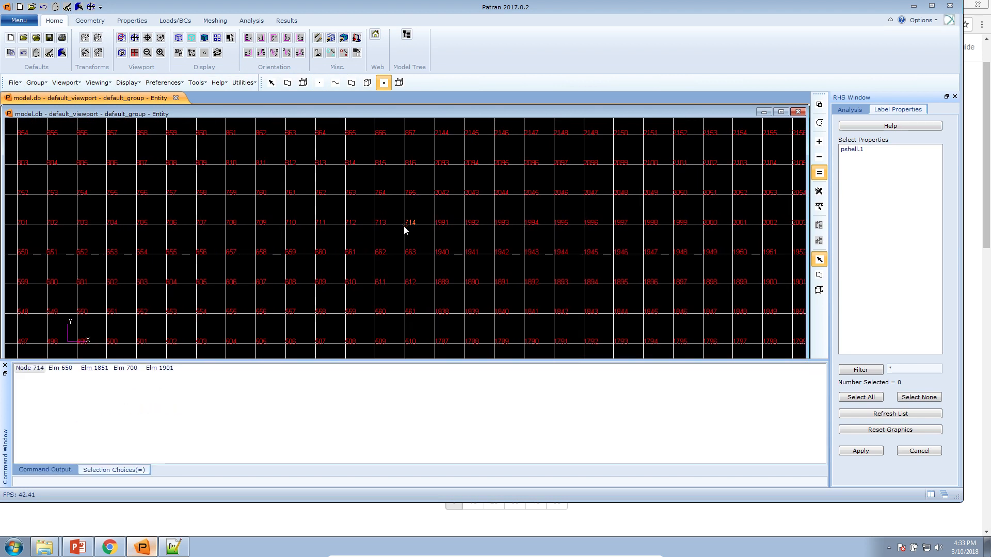
click(386, 85)
scroll(418, 203, down, 3)
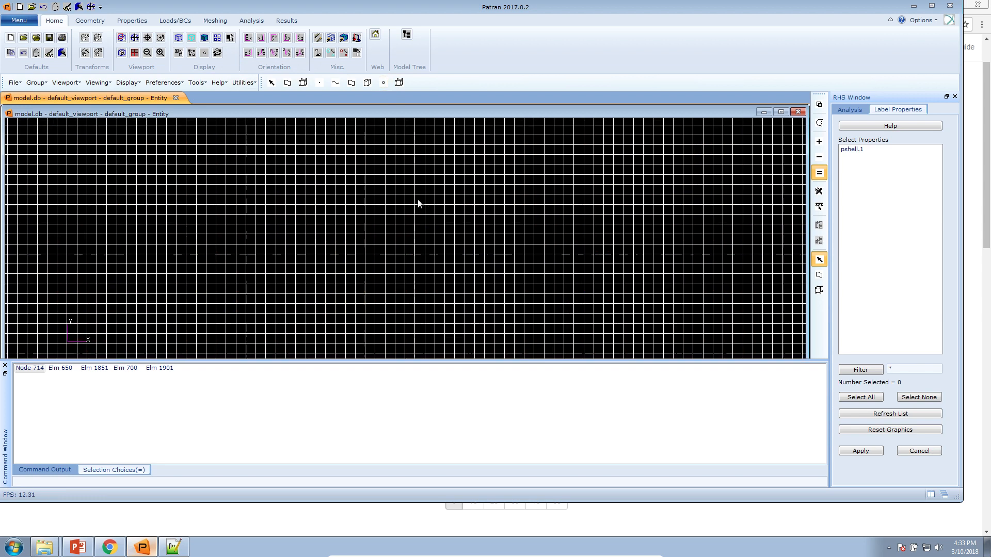
scroll(418, 203, down, 3)
drag(437, 333, 421, 306)
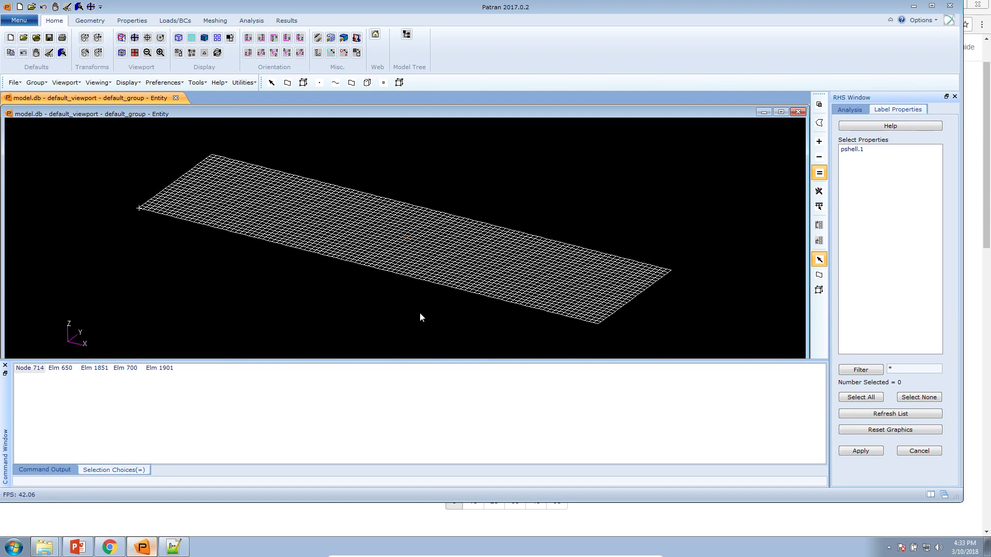
Give the r2 displacement constraint a lower limit of -5
click(109, 547)
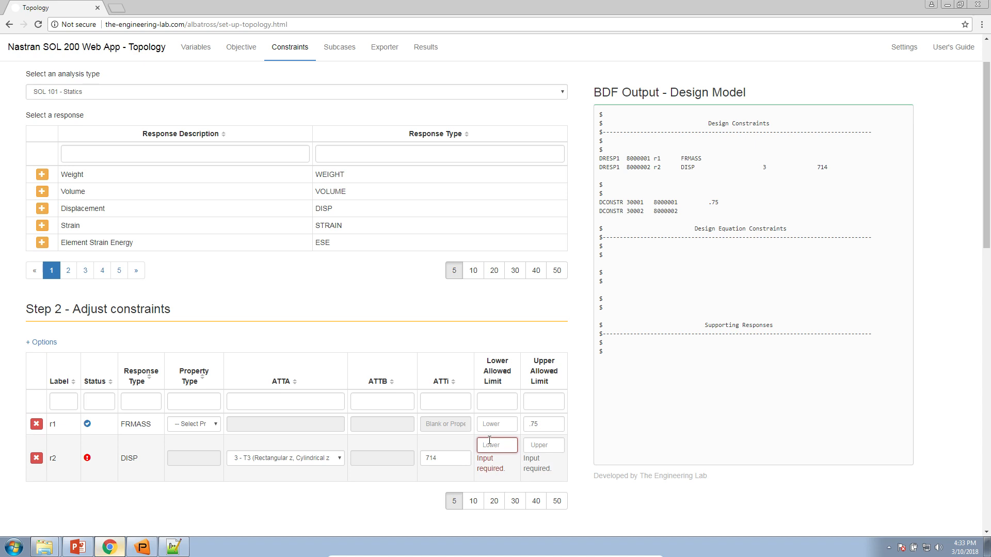
text(-5.)
key(Tab)
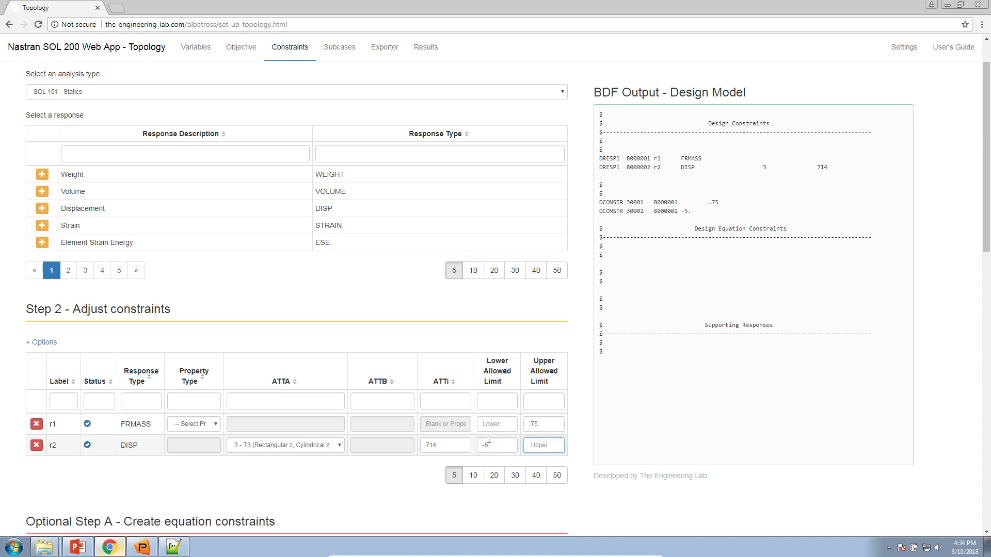
click(226, 505)
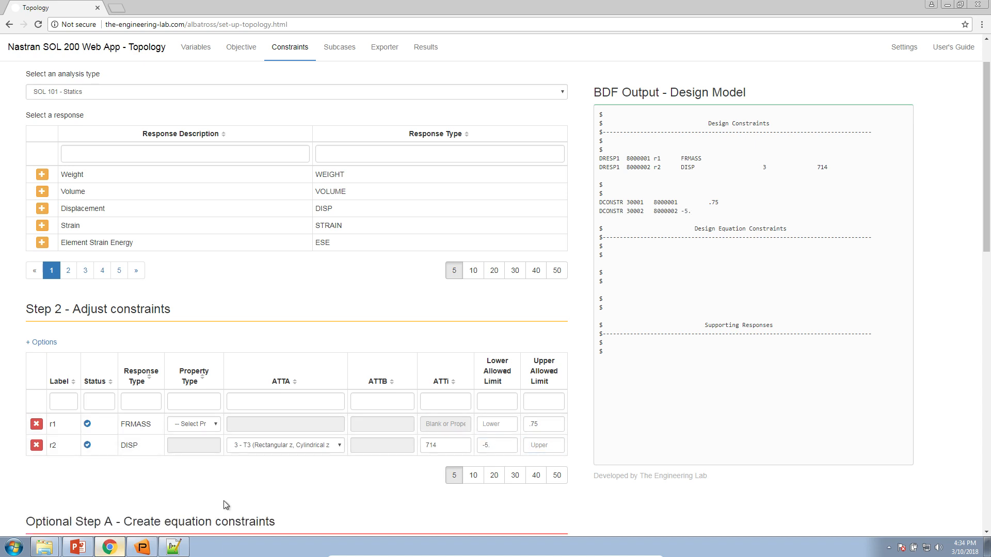
In the Patran model tree, make DEFAULT.SC1 the current load case
click(78, 547)
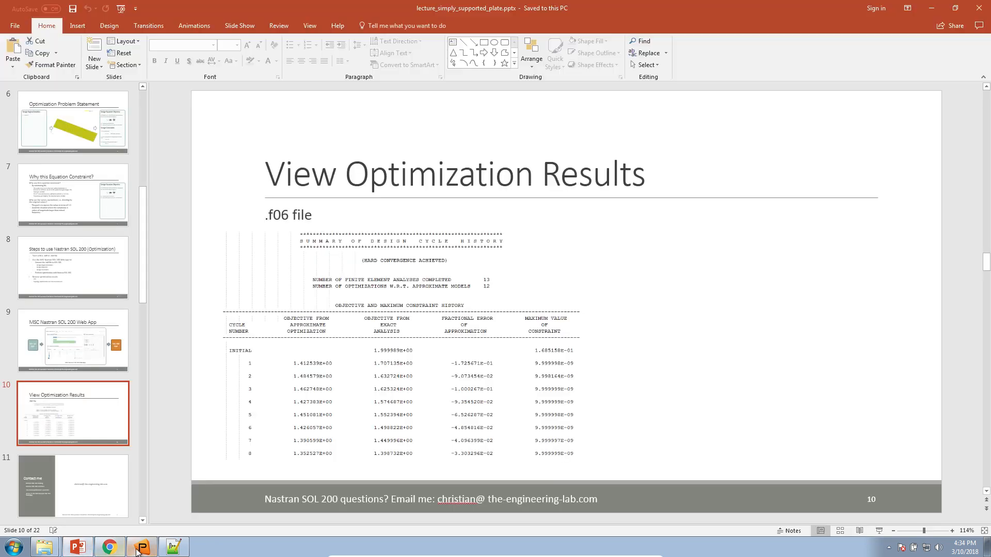
click(141, 548)
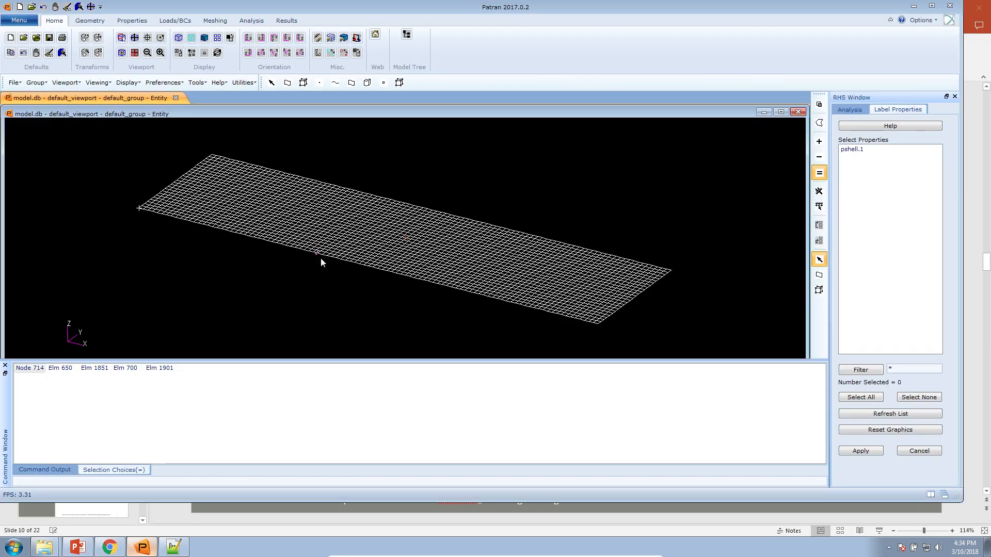
click(406, 35)
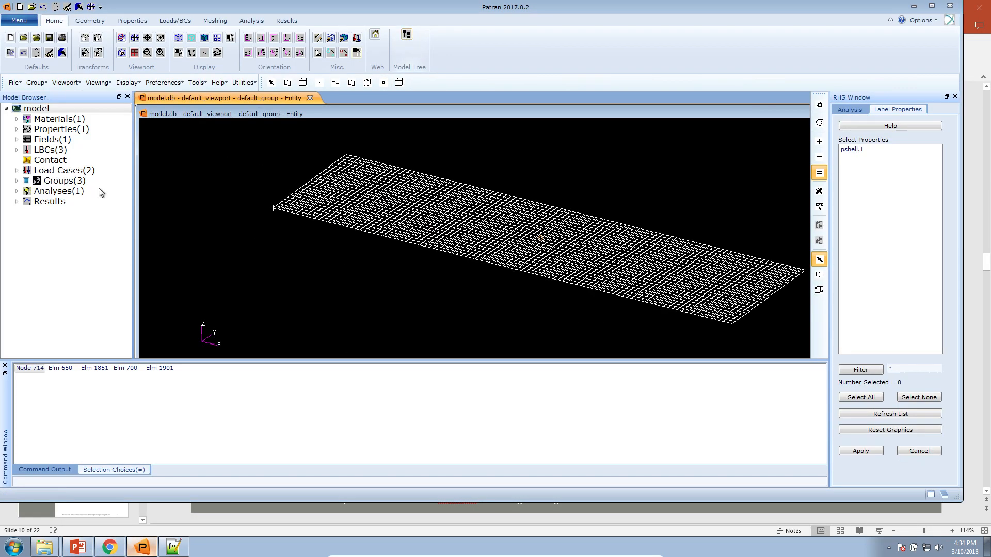
click(17, 171)
click(47, 181)
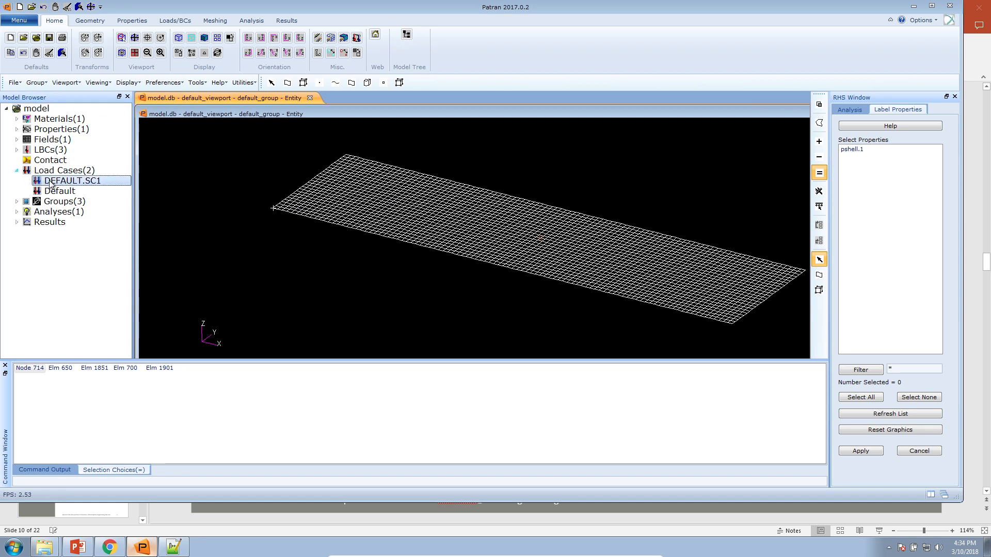
right_click(48, 182)
click(72, 234)
Expand the LBCs to force.1, plot the load and support markers, then clear them
click(17, 150)
click(28, 171)
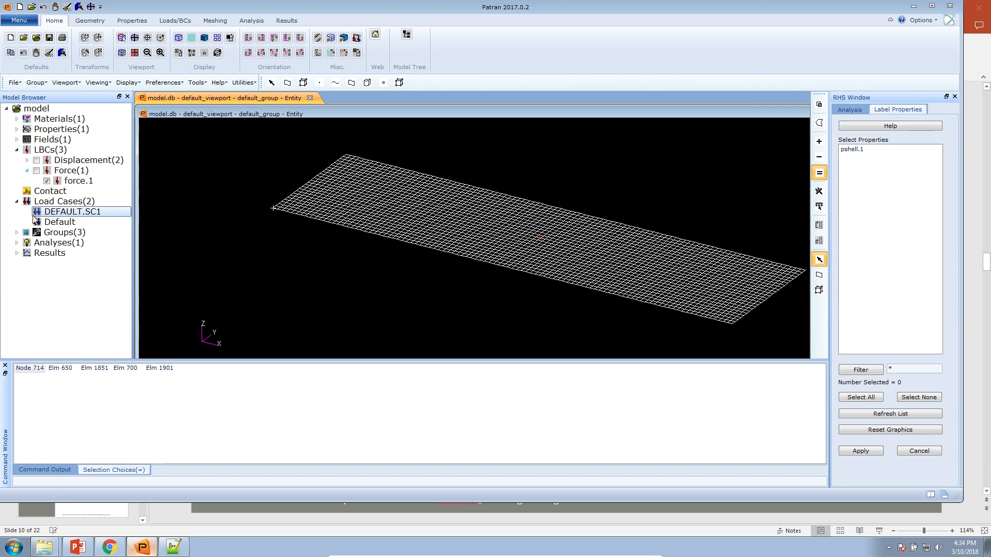
scroll(475, 238, up, 2)
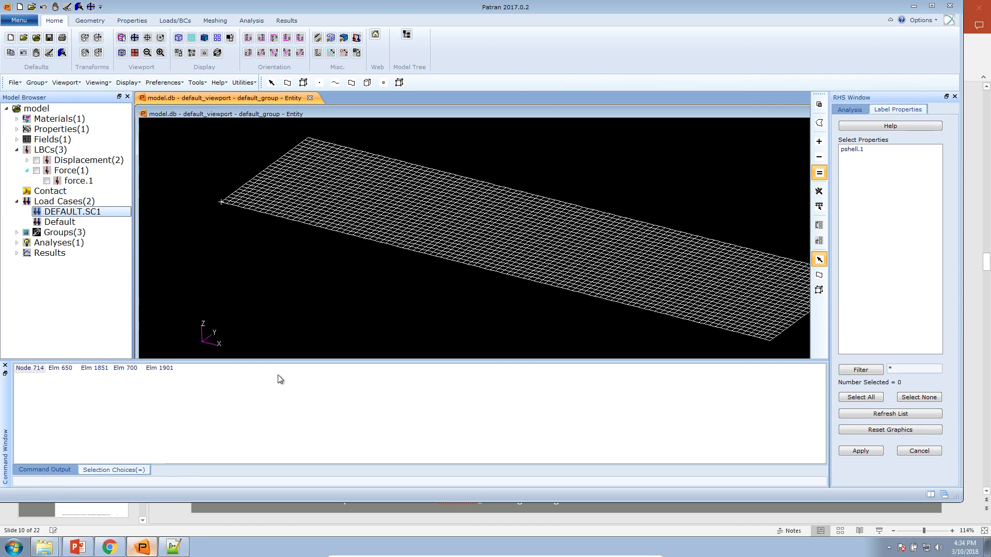
click(357, 38)
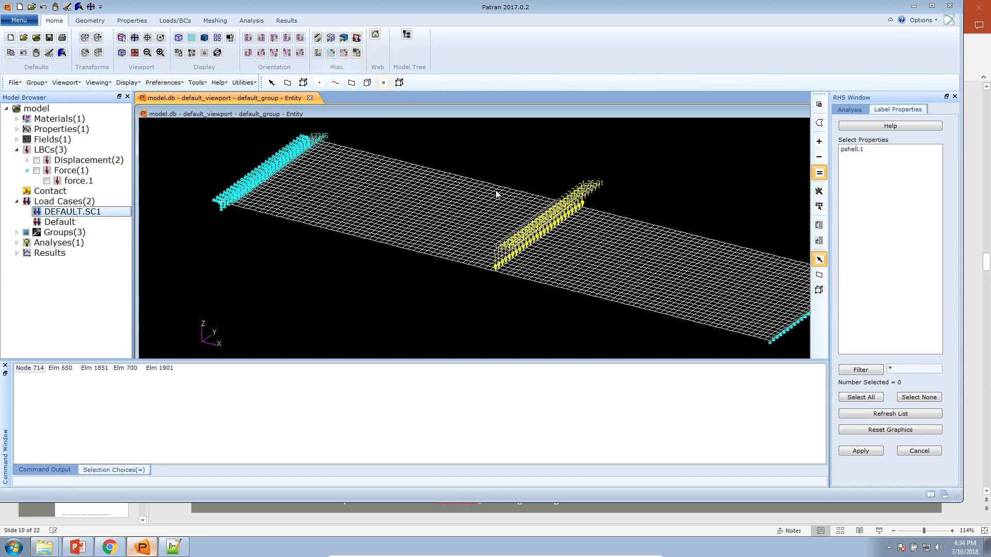
drag(544, 306, 536, 270)
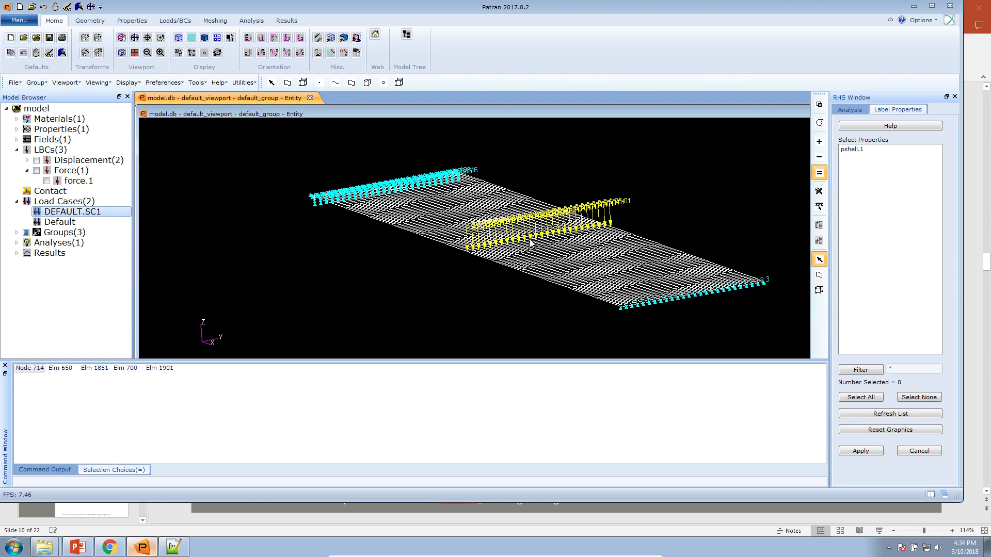
click(67, 7)
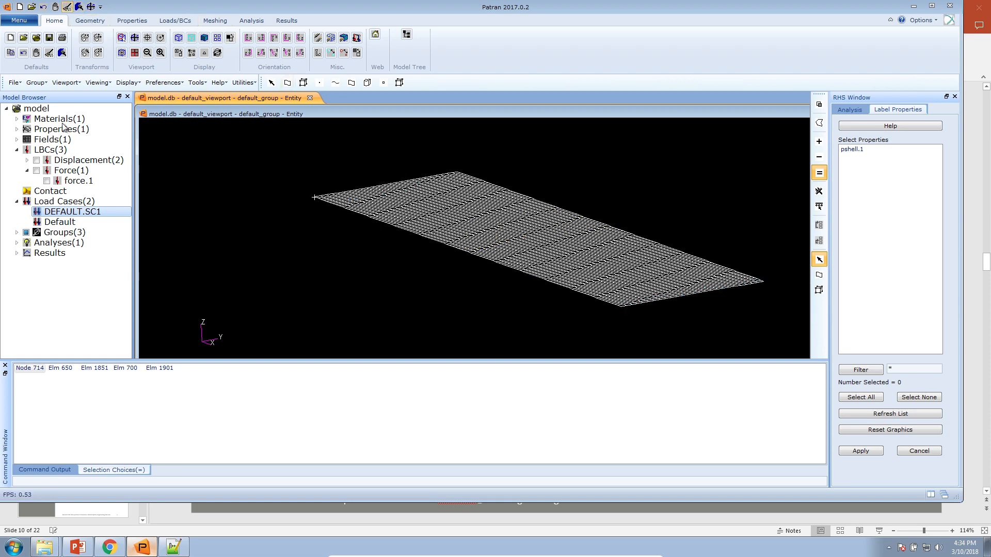
click(78, 547)
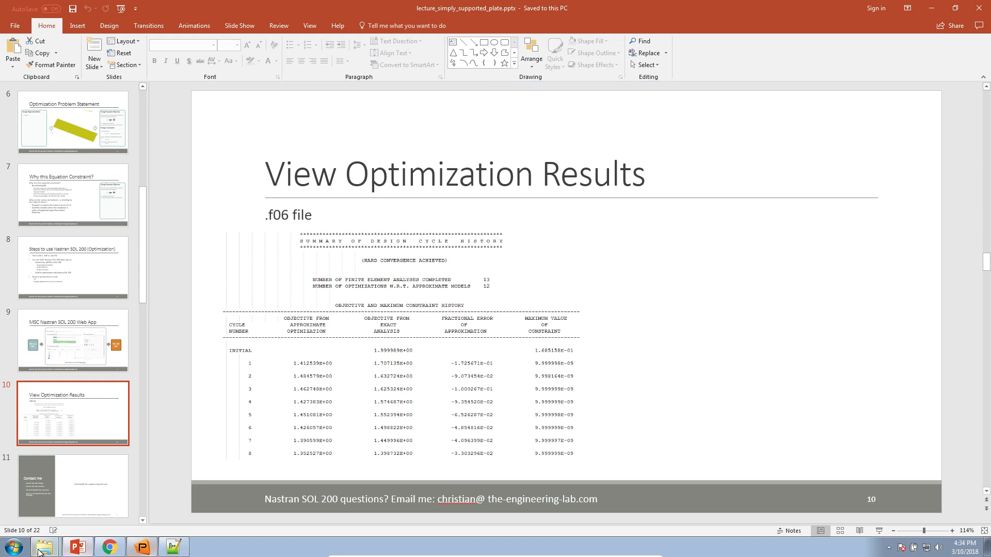
click(109, 547)
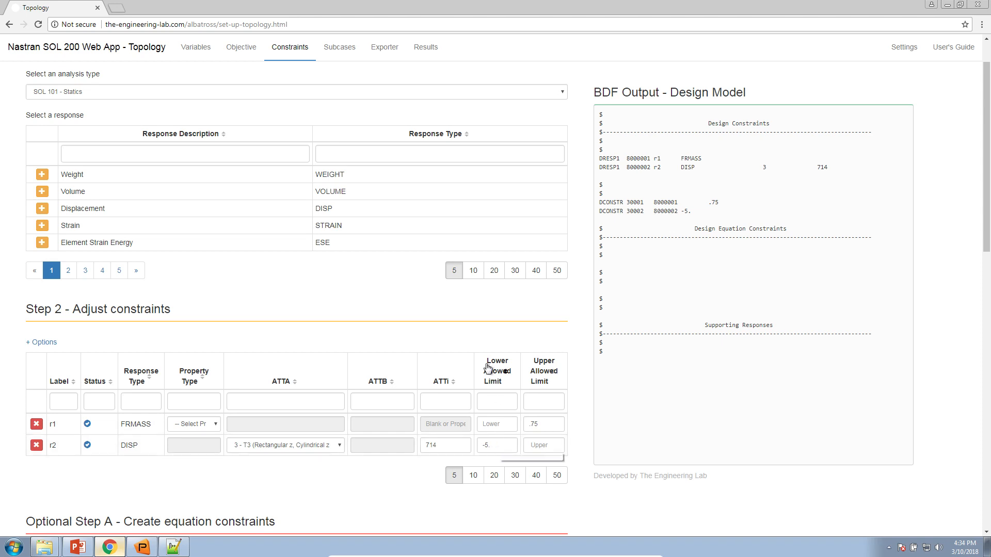
Under SOL 103, add frequency constraint r3 for mode 1 with lower limit 20
click(172, 95)
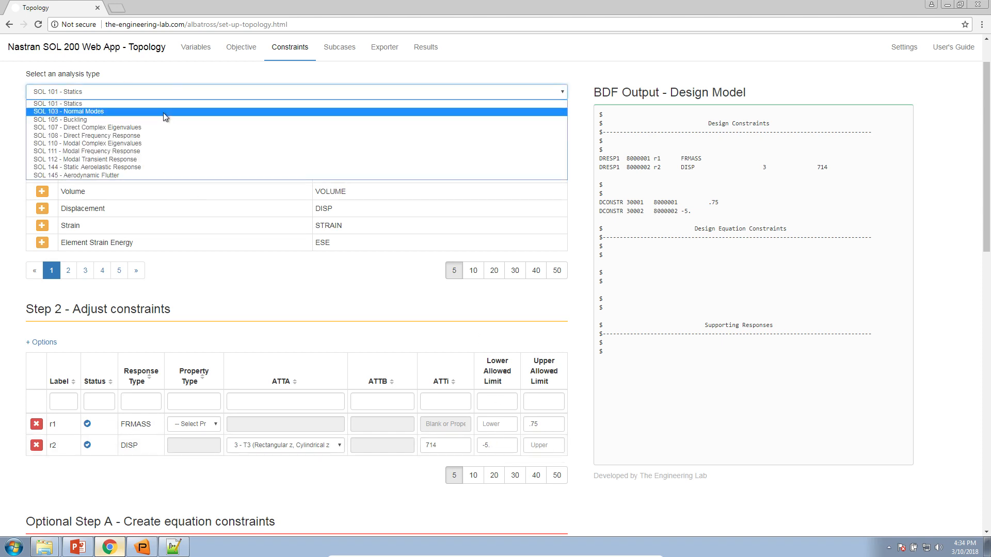
click(163, 113)
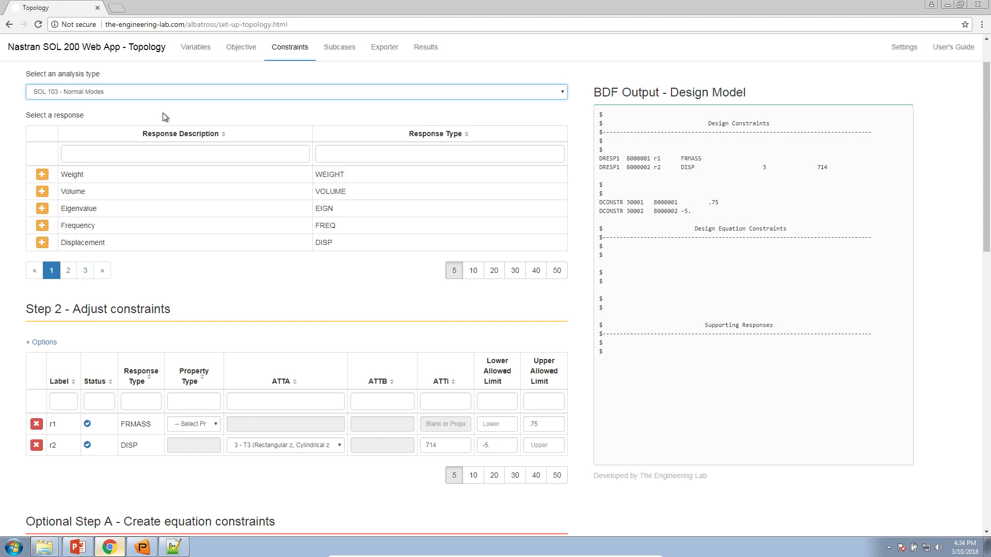
click(42, 228)
click(273, 472)
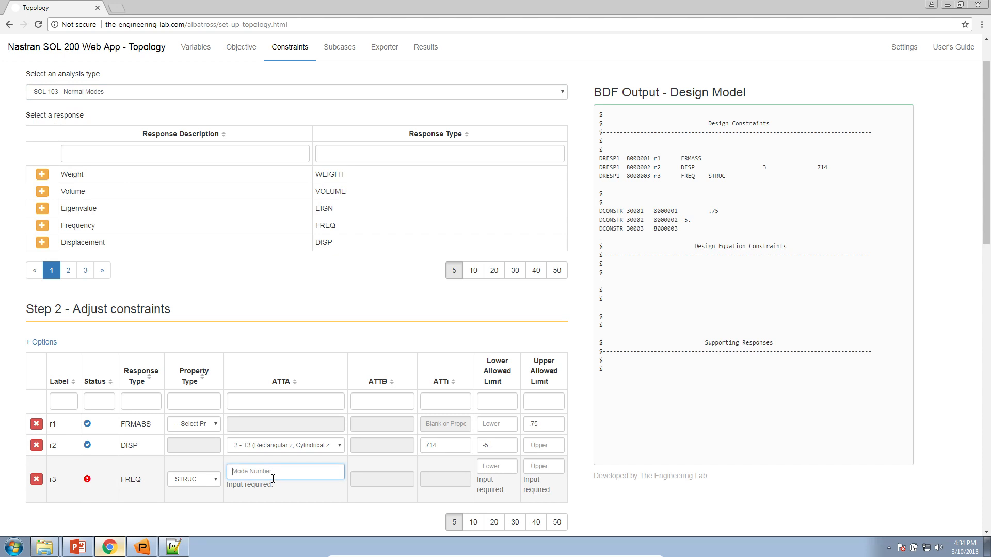
text(1)
click(491, 466)
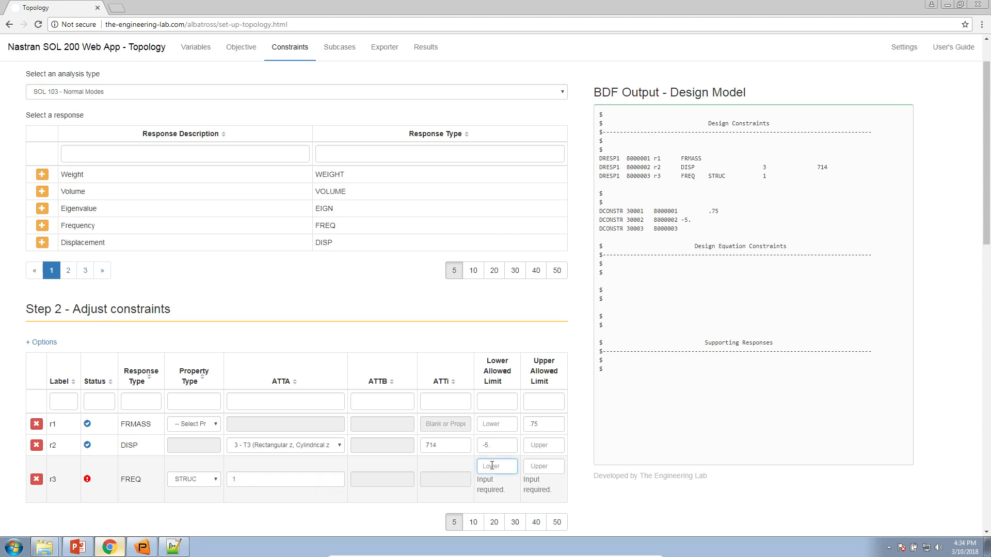
text(20.)
click(360, 512)
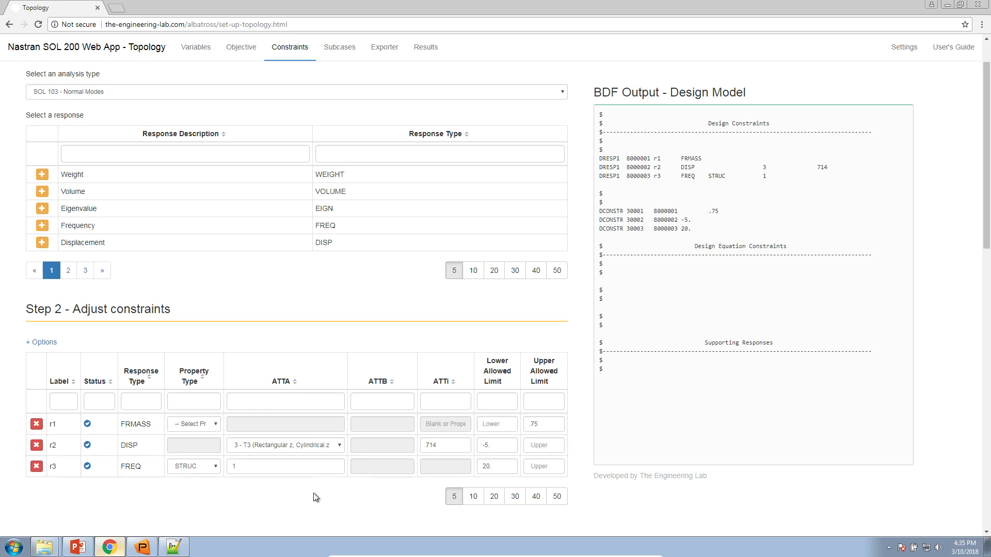
click(327, 49)
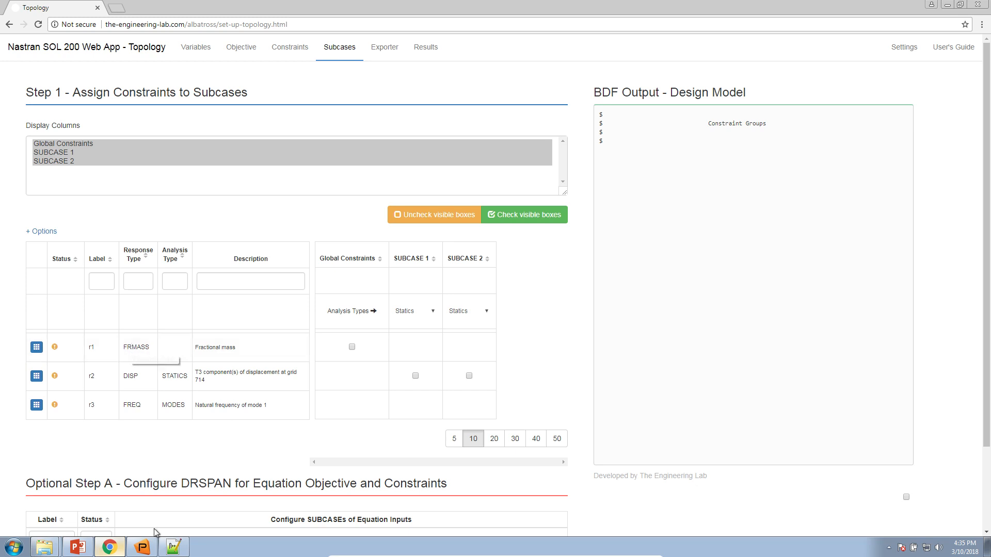
Display the Patran plate mesh as a shaded solid in an oblique view
click(142, 548)
click(204, 38)
mouse_move(271, 241)
mouse_down()
mouse_move(283, 241)
mouse_move(273, 242)
mouse_up()
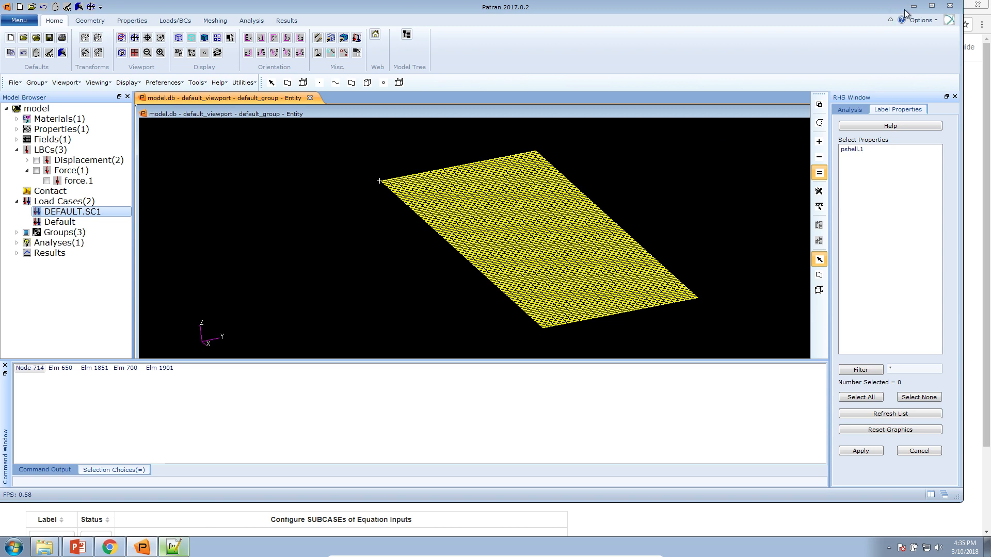
Maximize the Patran window, then return to the web app
click(931, 5)
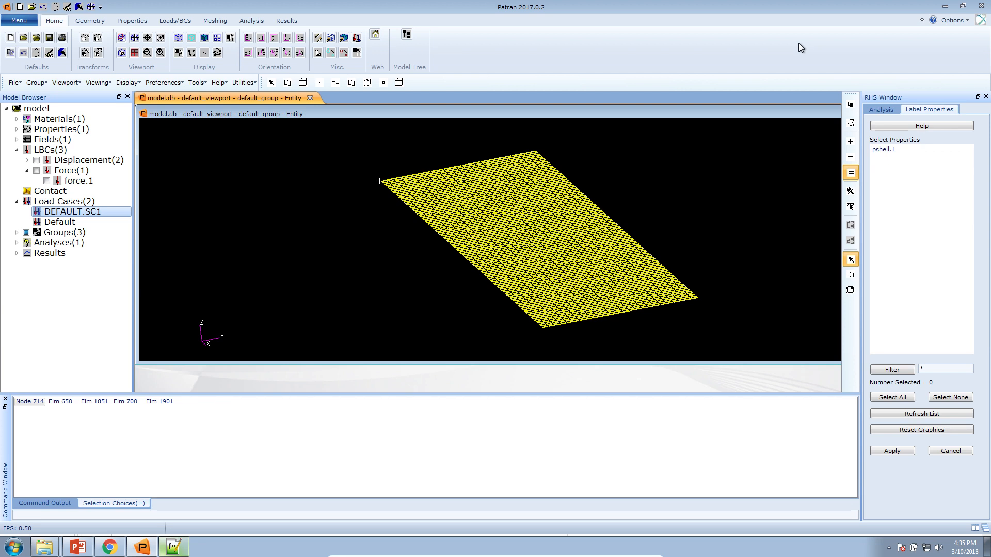
click(109, 547)
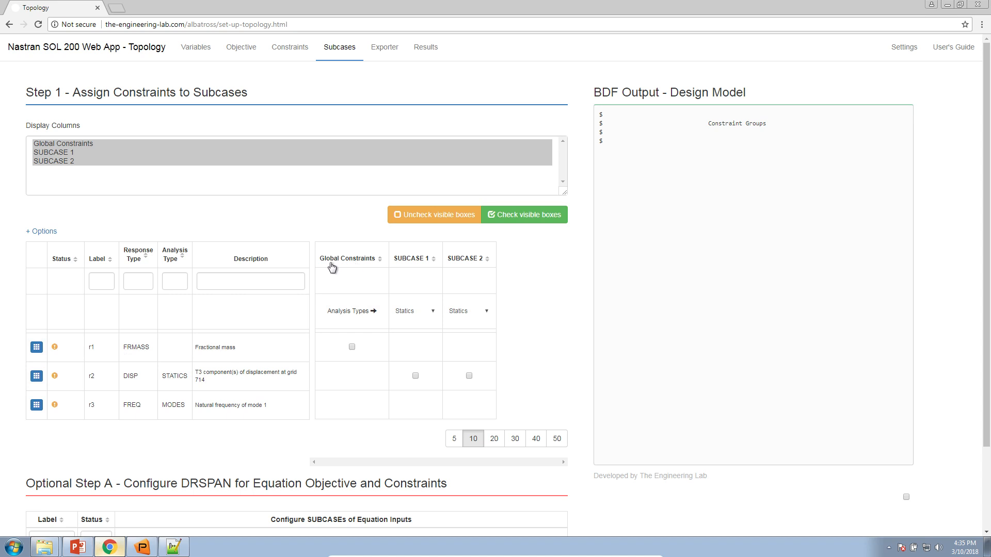
Make r1 global, assign r2 to SUBCASE 1, and r3 to Normal Modes SUBCASE 2
click(354, 347)
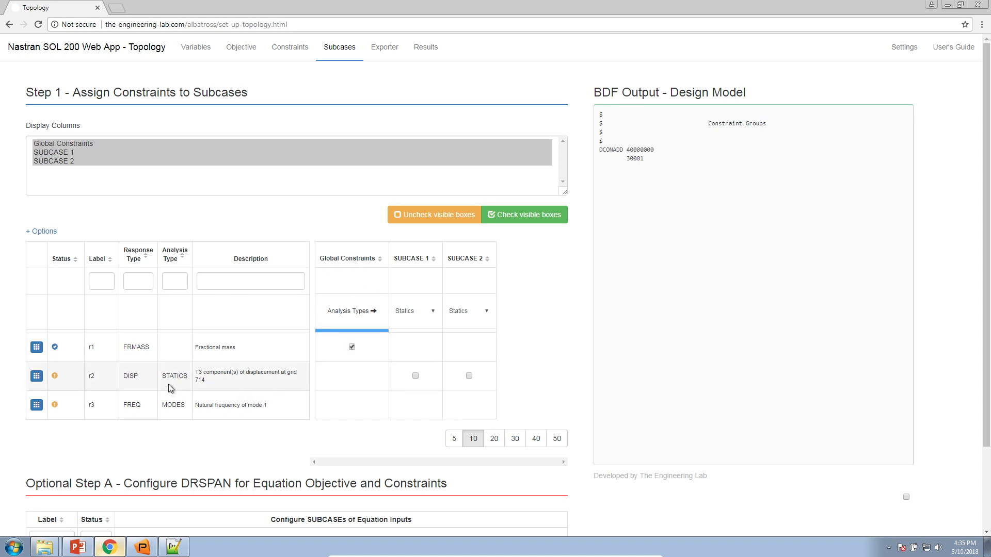
drag(123, 377, 233, 380)
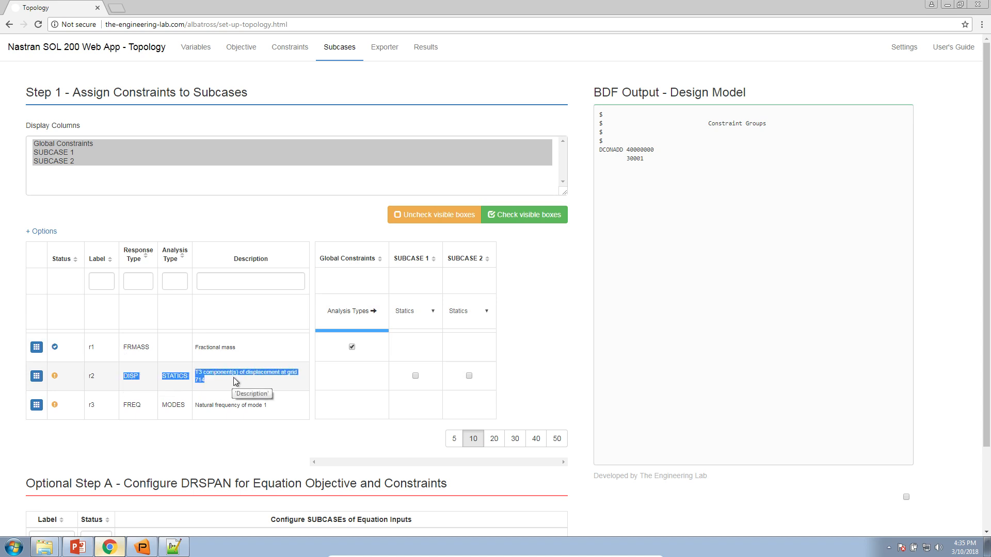
click(233, 381)
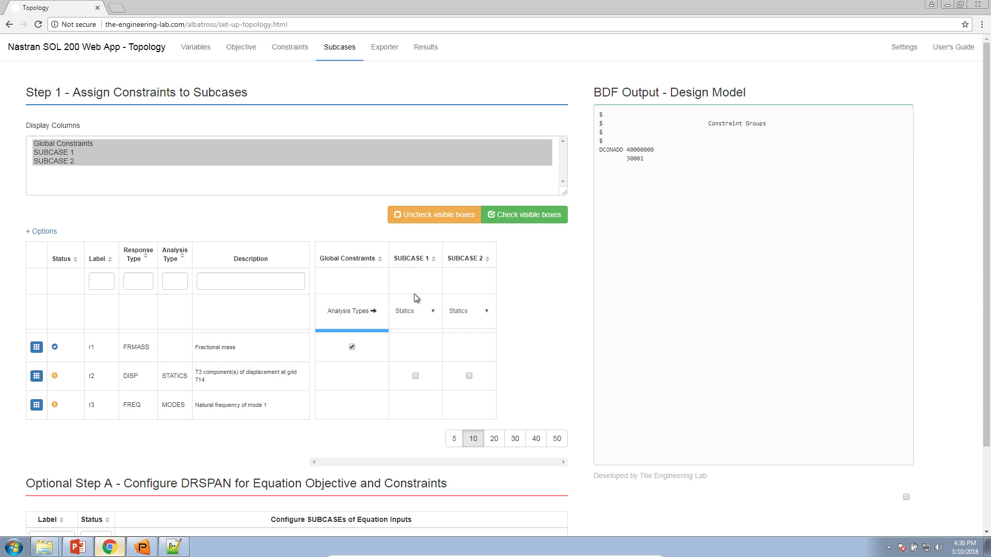
click(416, 377)
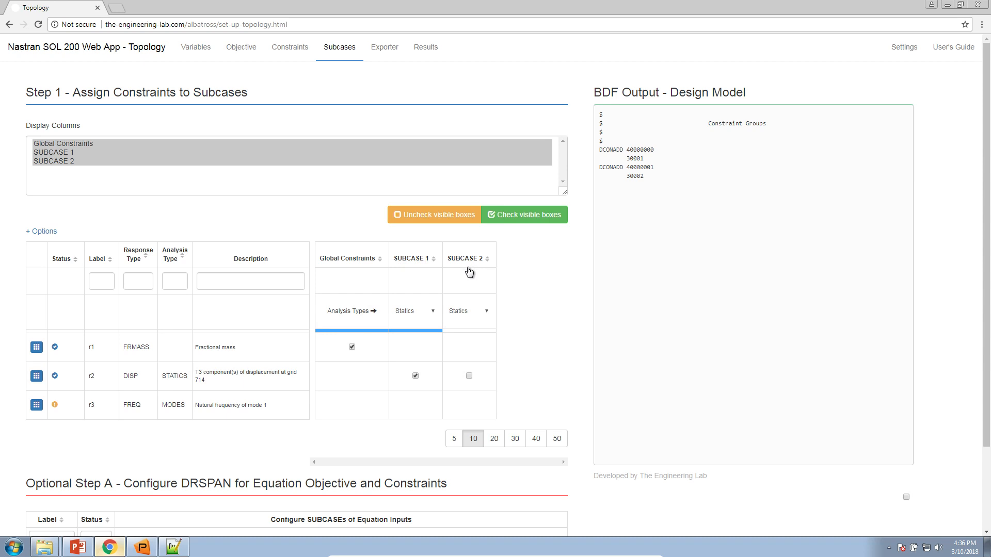
click(485, 311)
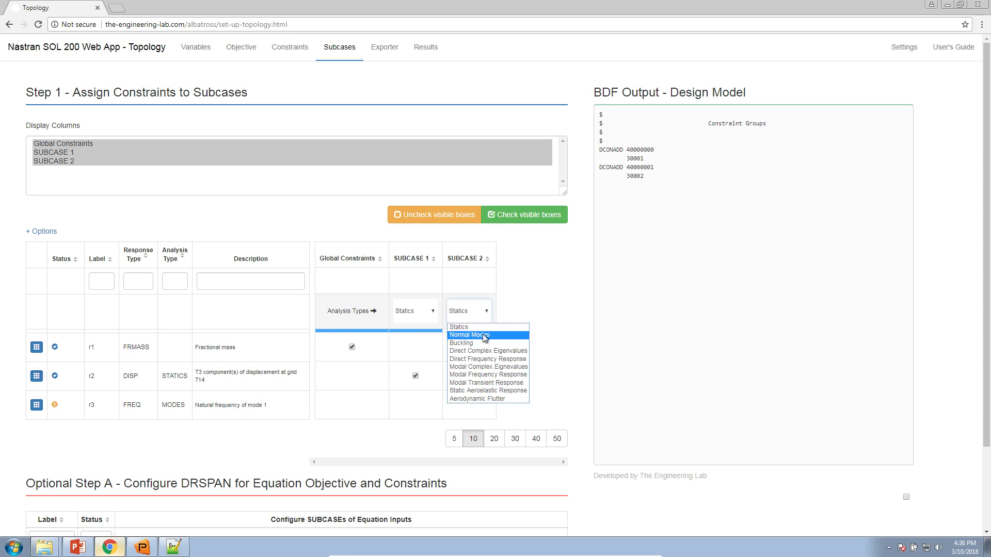
click(482, 335)
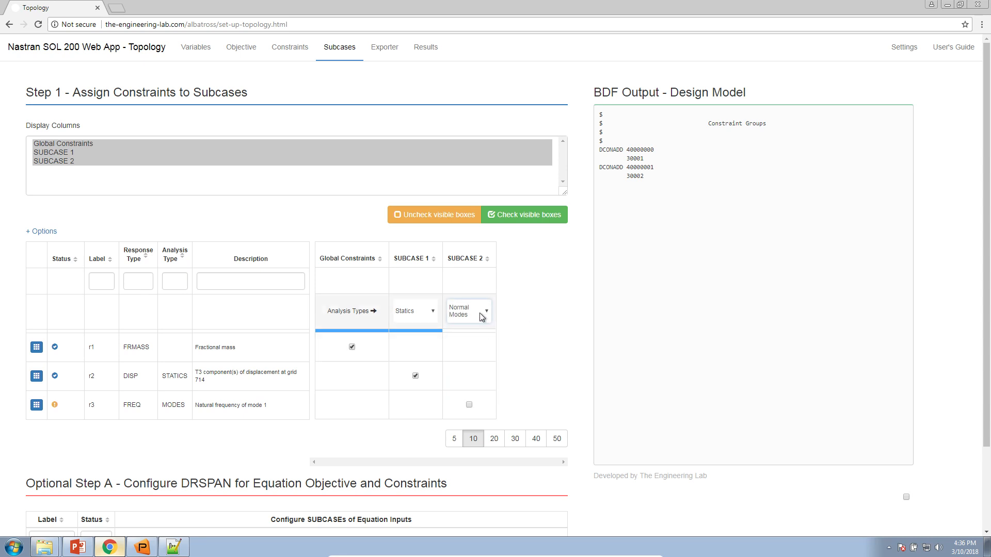
click(469, 405)
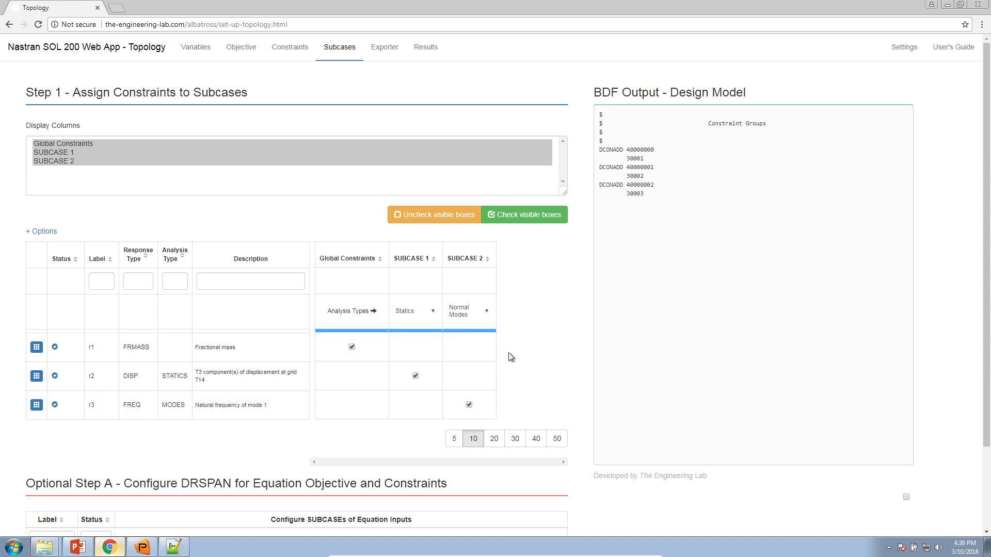
scroll(516, 350, down, 2)
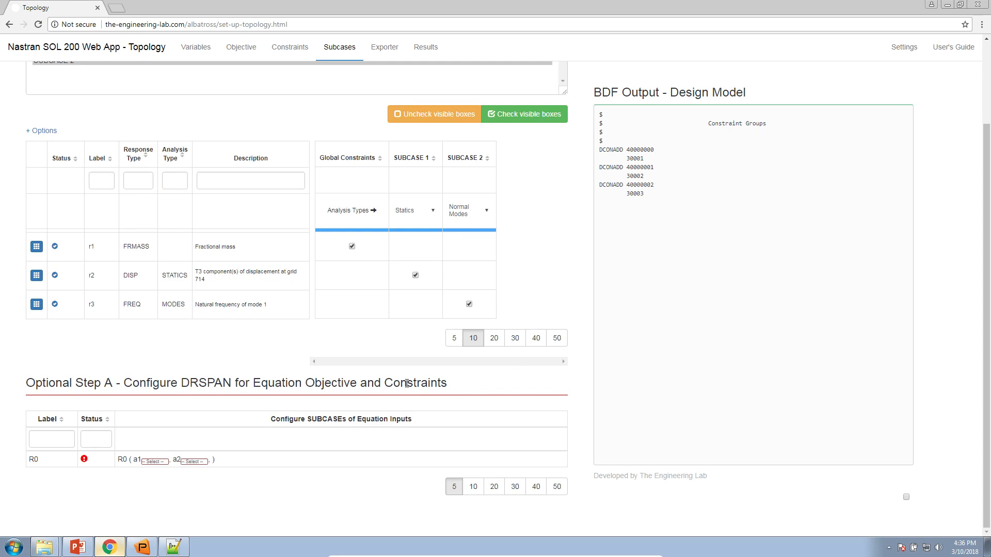
Review the a1 and a2 terms of the R0 equation, then locate the DRSPAN section
click(223, 44)
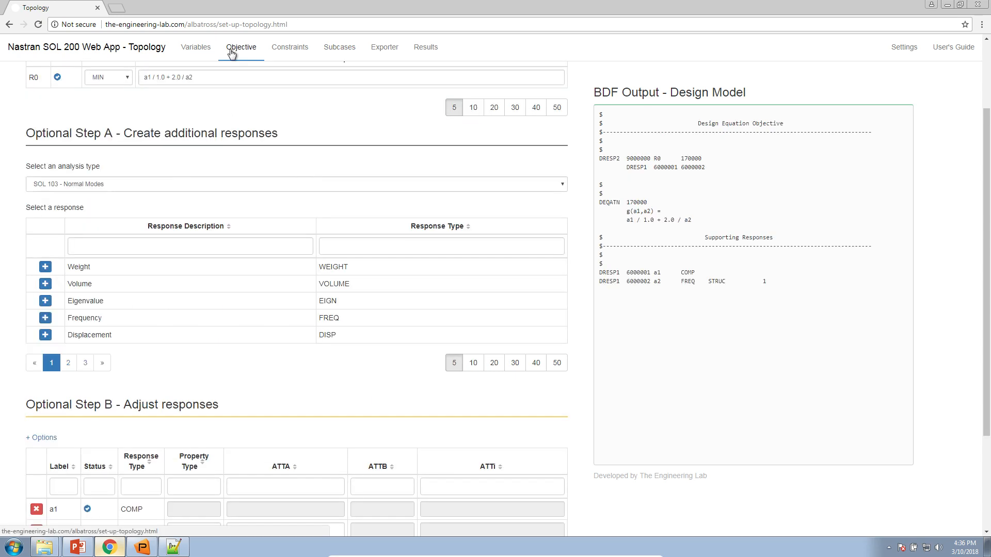
scroll(224, 188, up, 2)
drag(148, 178, 142, 178)
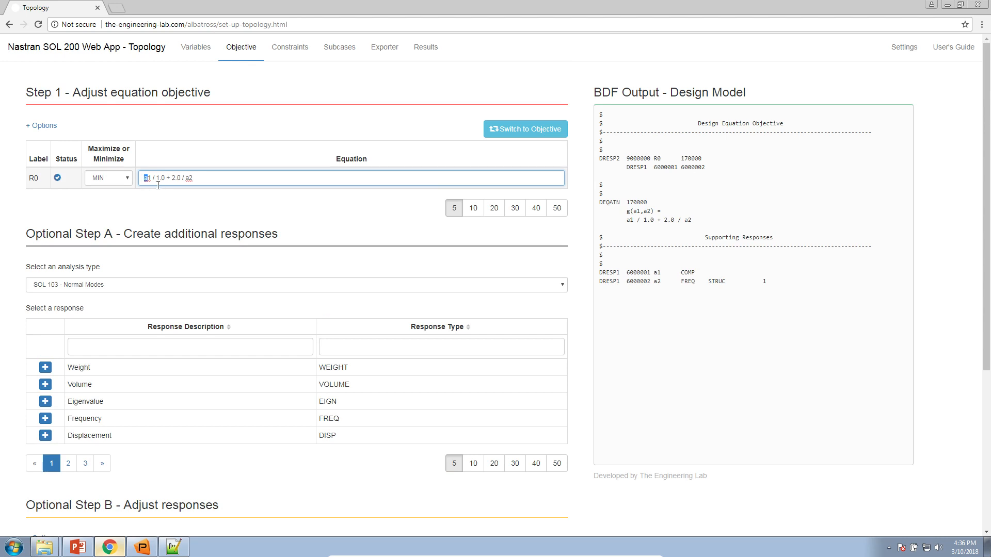
double_click(188, 178)
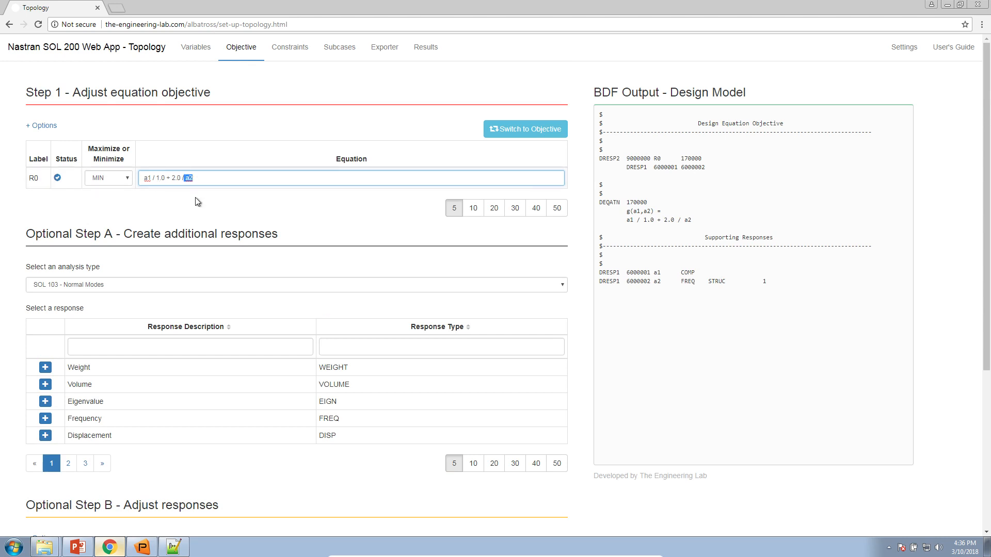
click(347, 60)
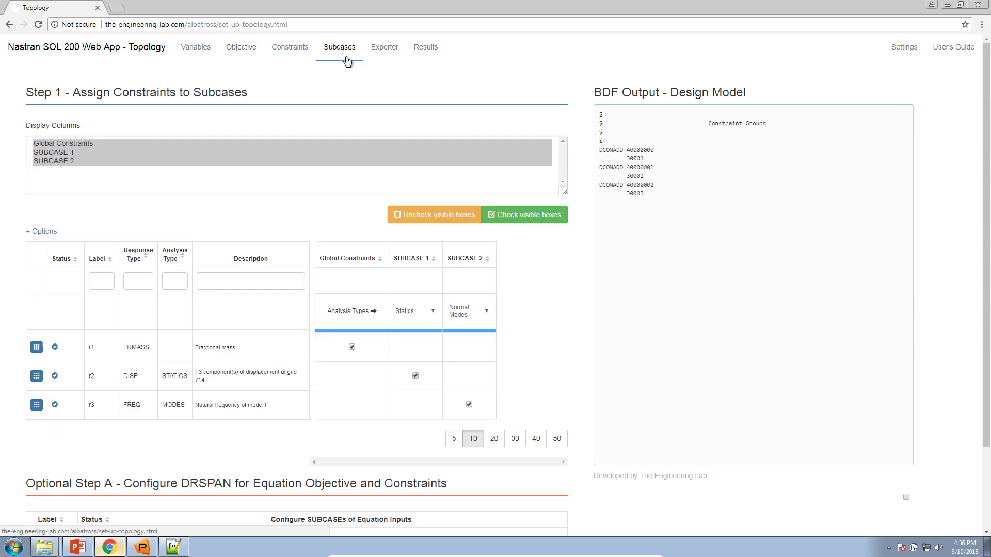
scroll(148, 462, down, 2)
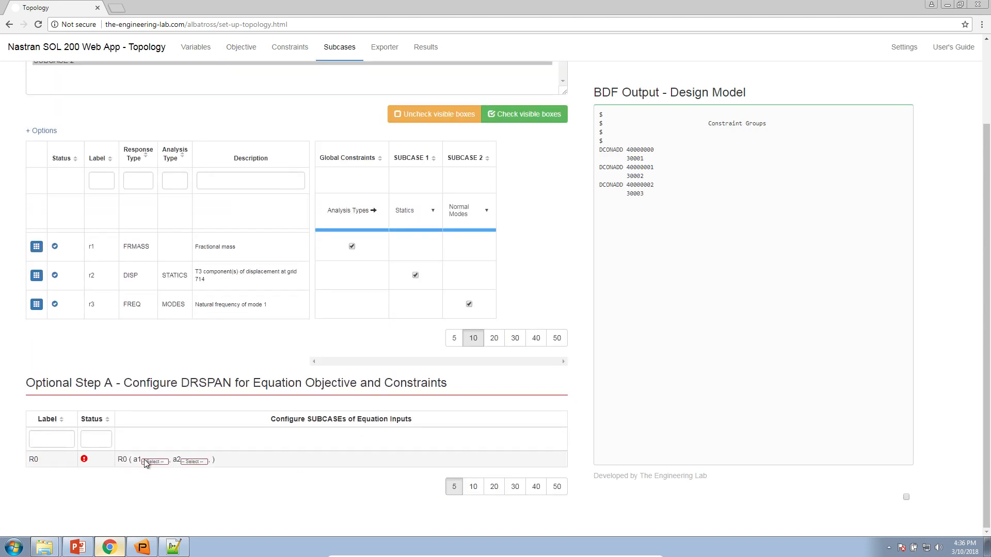
drag(26, 383, 462, 388)
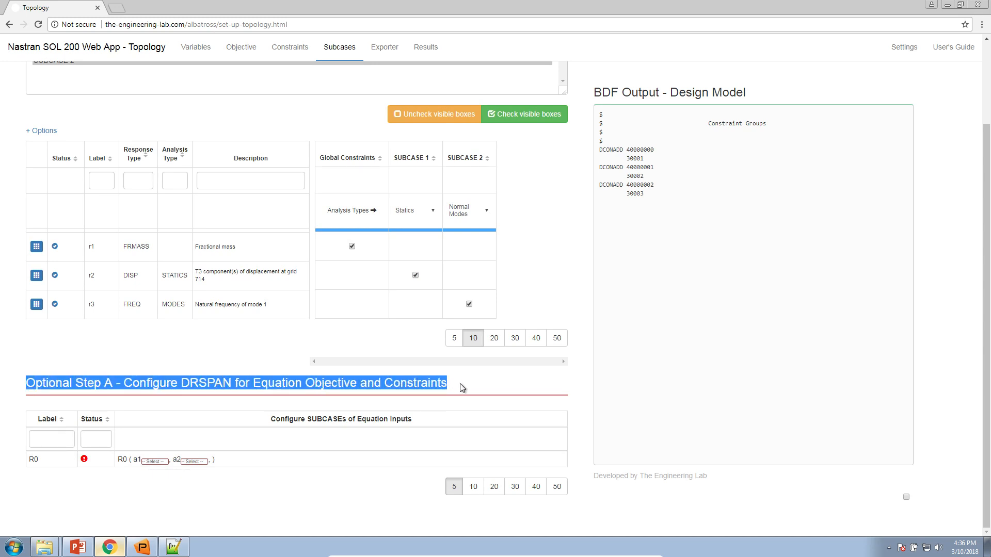
click(462, 388)
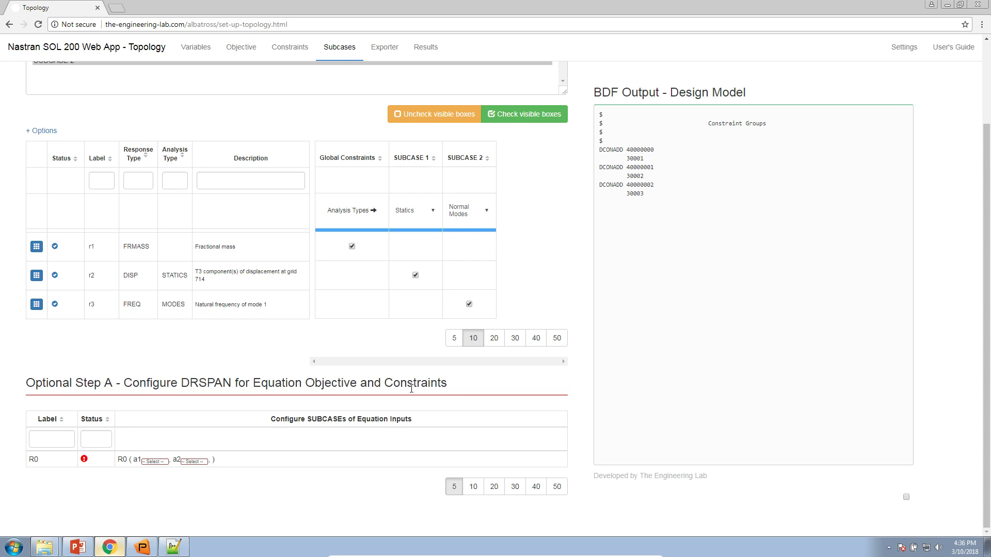
Assign SUBCASE 1 to input a1 and SUBCASE 2 to input a2 for R0
click(154, 461)
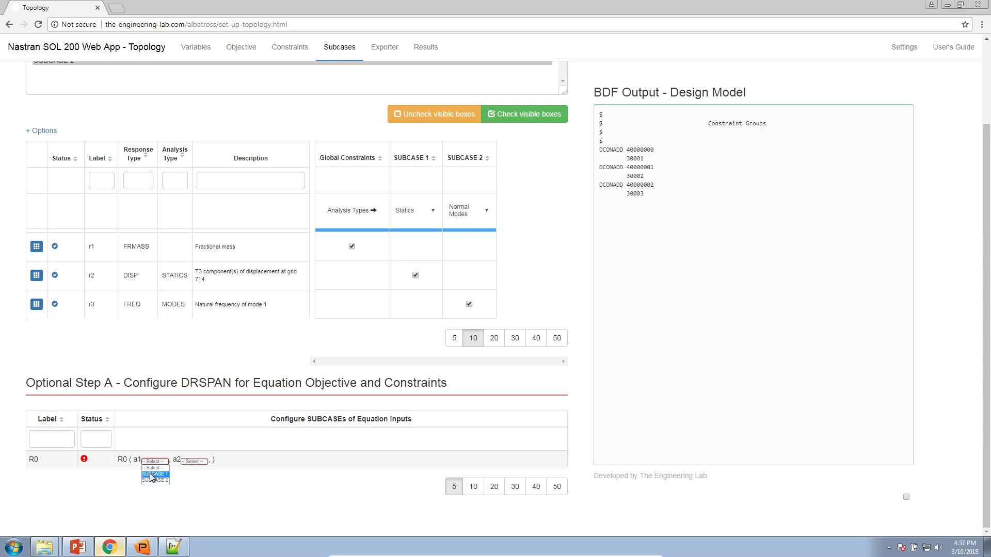
click(150, 474)
click(194, 462)
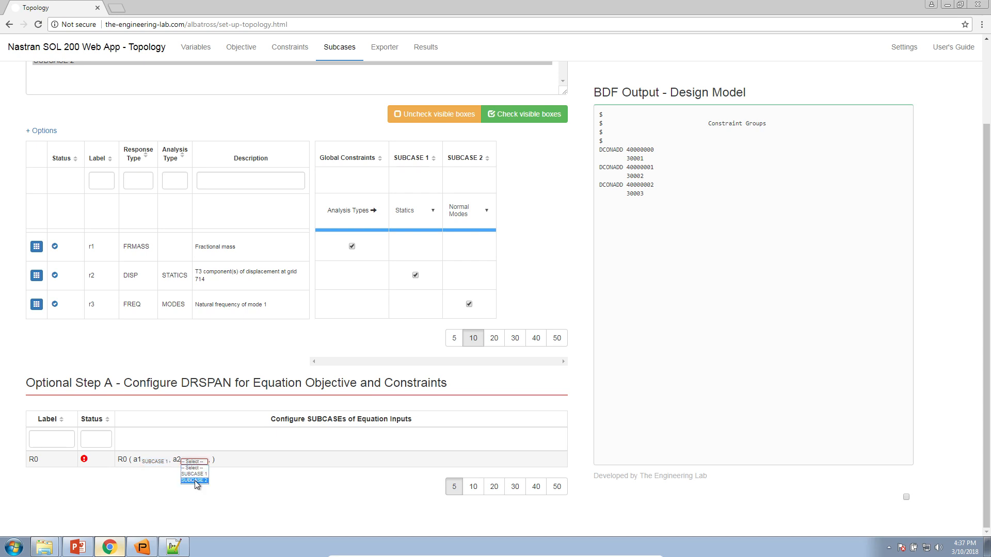
click(195, 481)
click(197, 462)
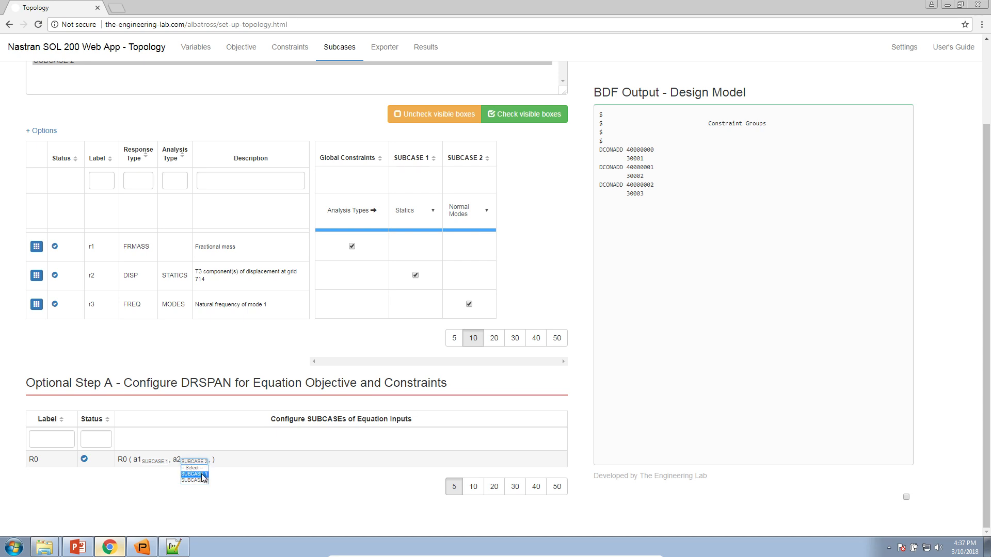
click(202, 480)
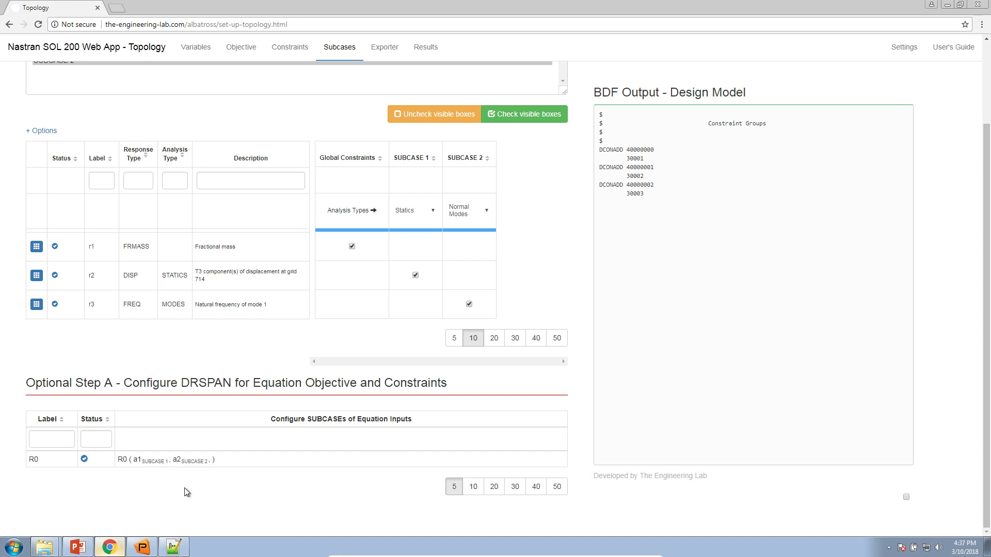
scroll(187, 492, up, 2)
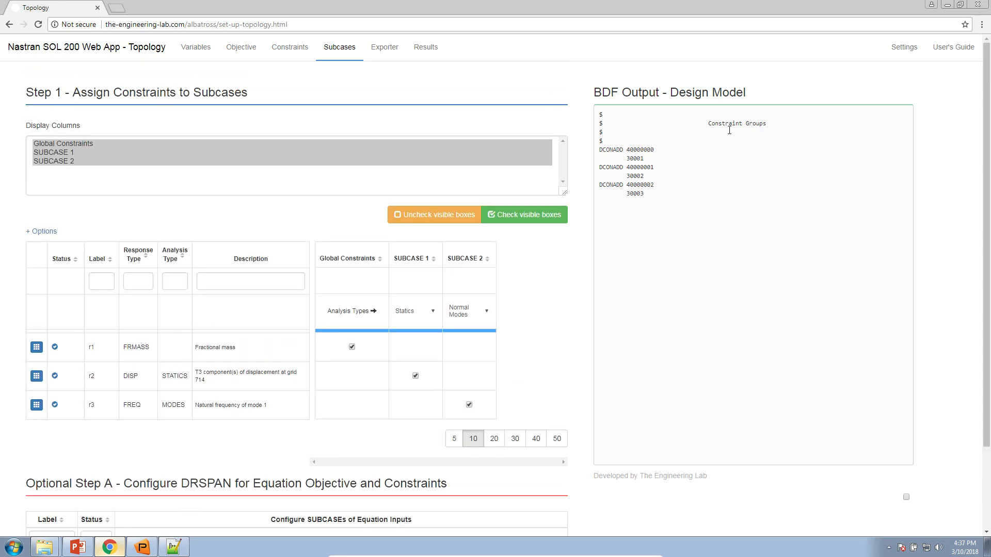
Inspect the 1.0 divisor and the 2.0 term in the objective equation
click(908, 48)
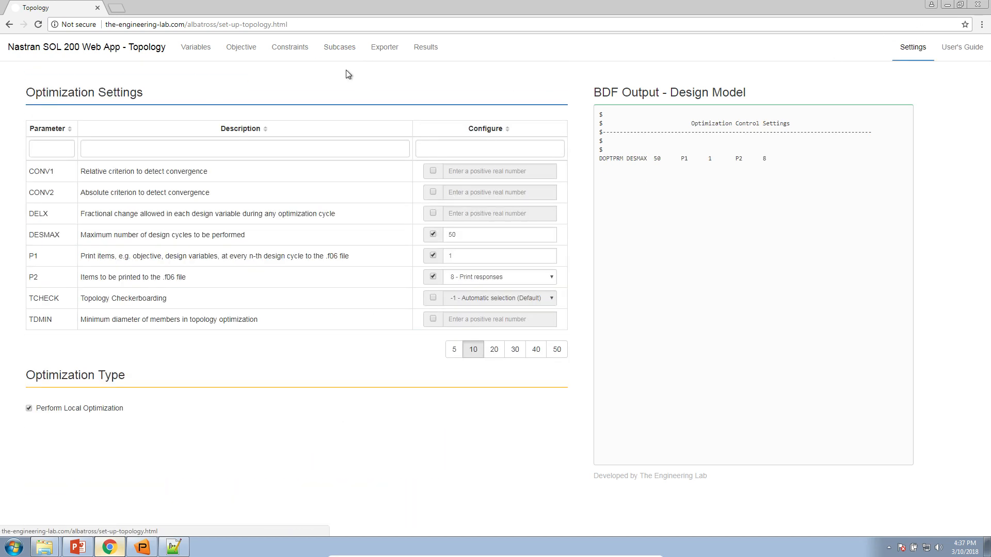
click(252, 49)
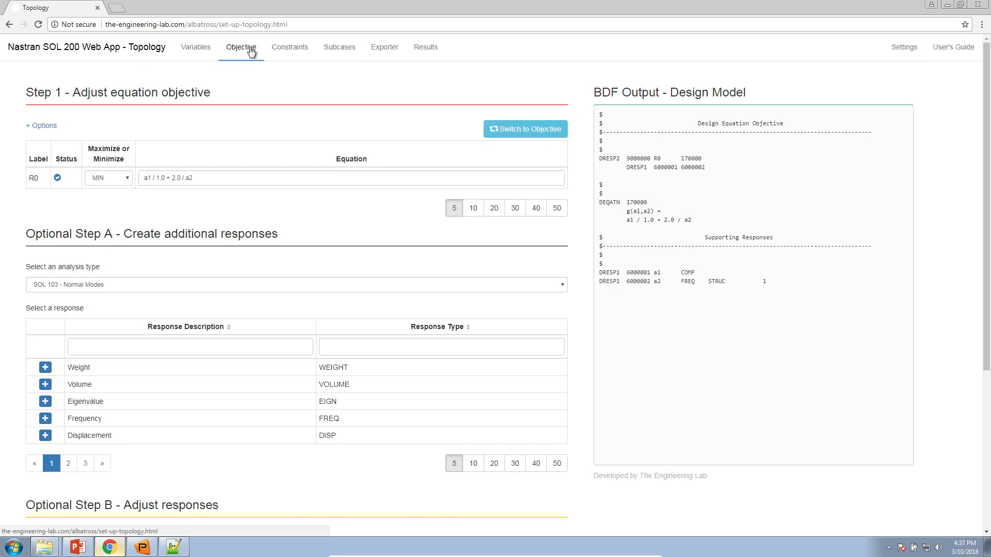
double_click(164, 177)
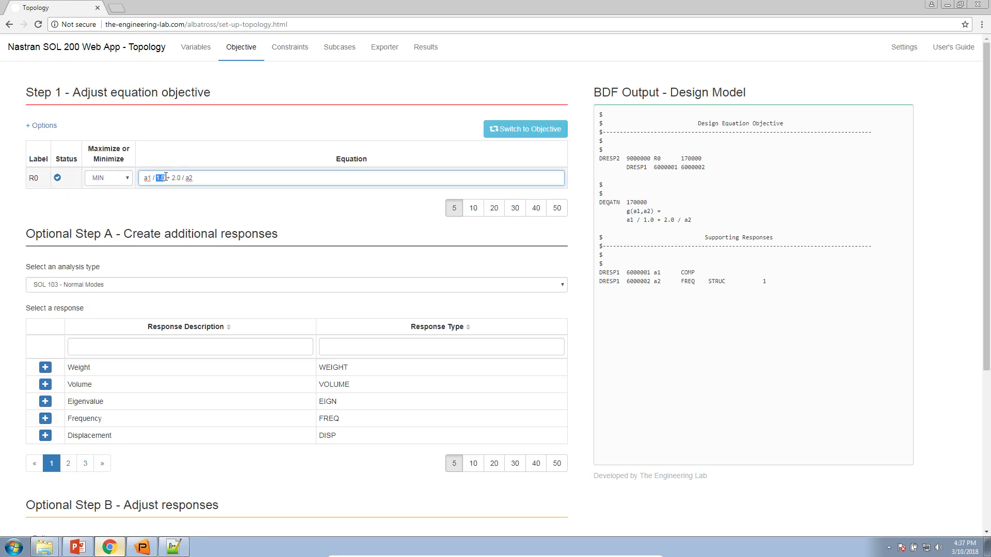
drag(181, 178, 176, 178)
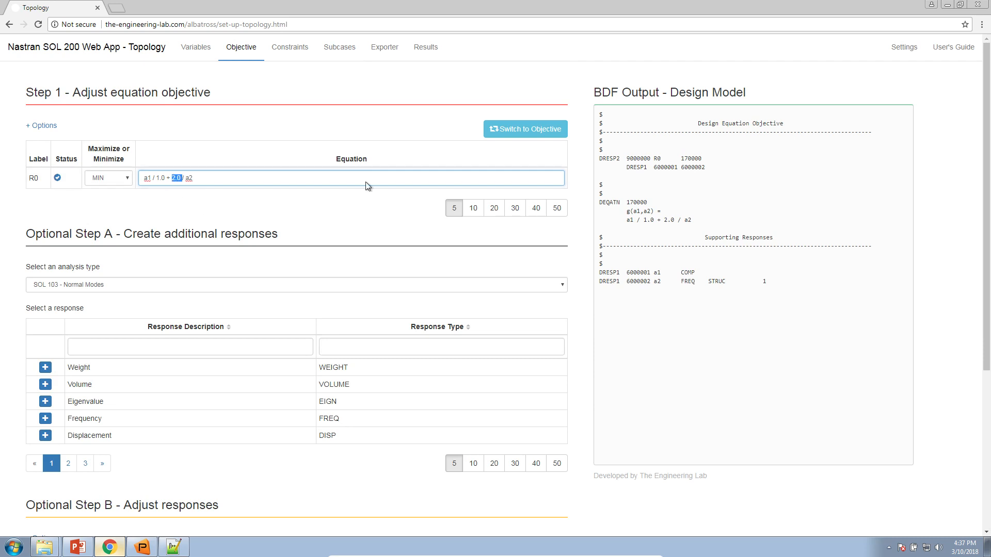
Change DESMAX from 50 to 1 in the optimization settings
click(898, 52)
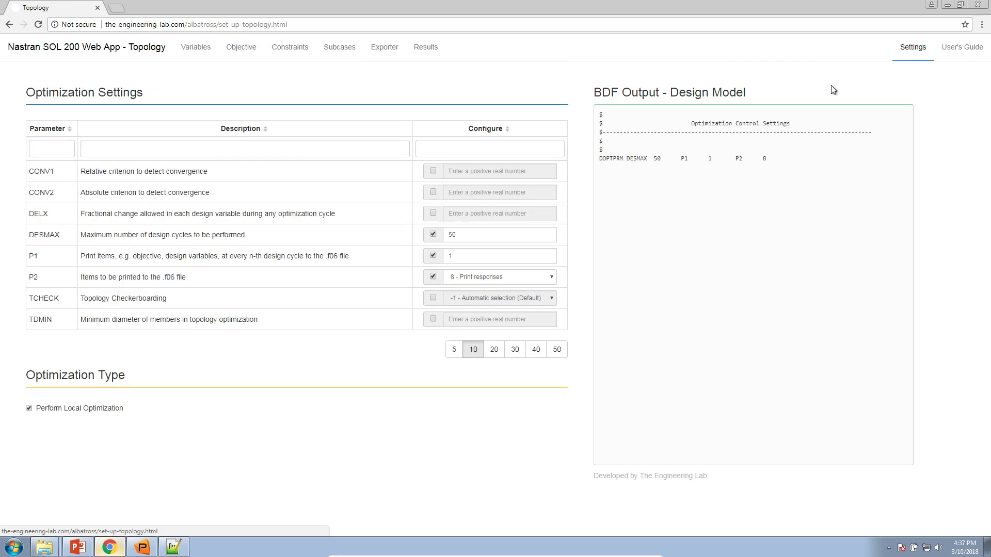
drag(467, 235, 433, 232)
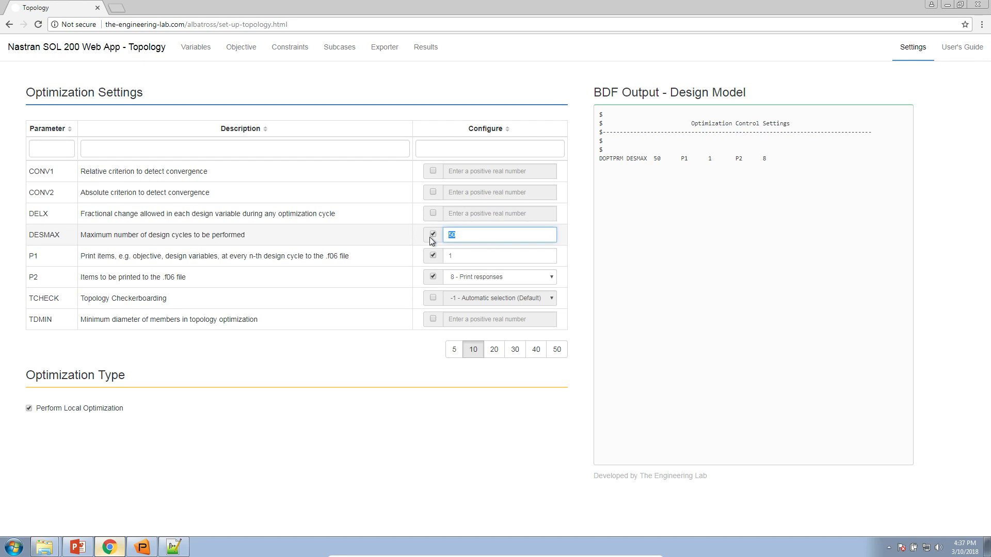
text(1)
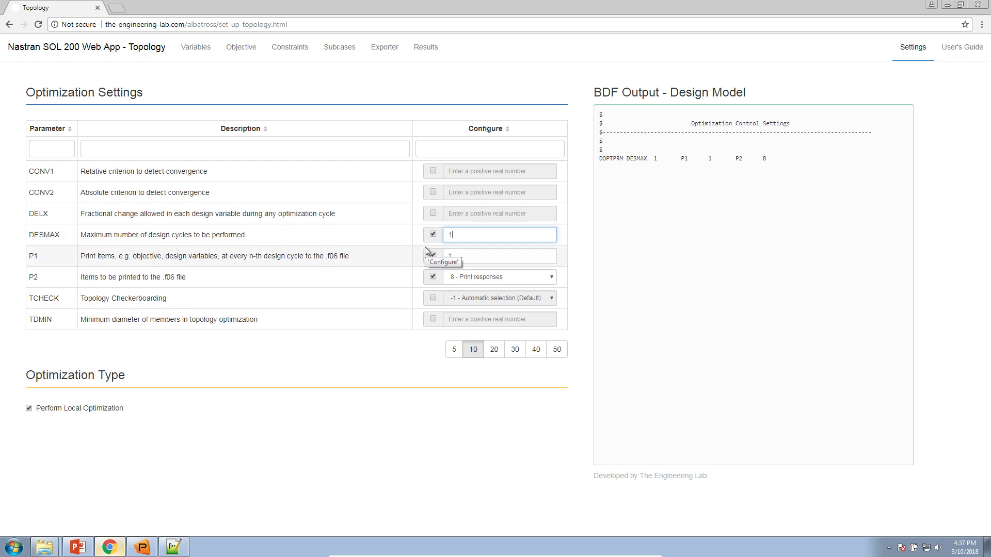
click(405, 340)
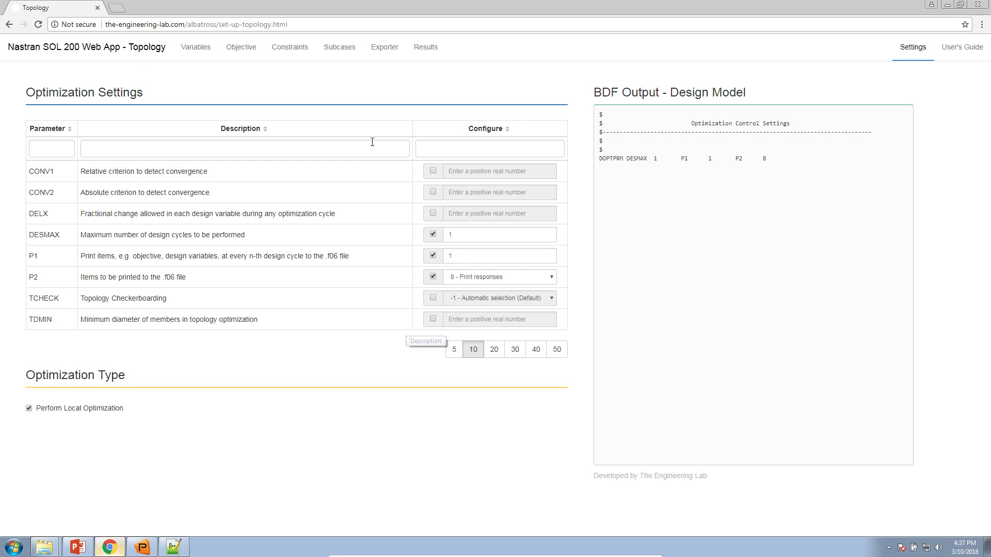
Export the job with Option 1 - Auto Execute MSC Nastran and bring up the Downloads folder
click(378, 53)
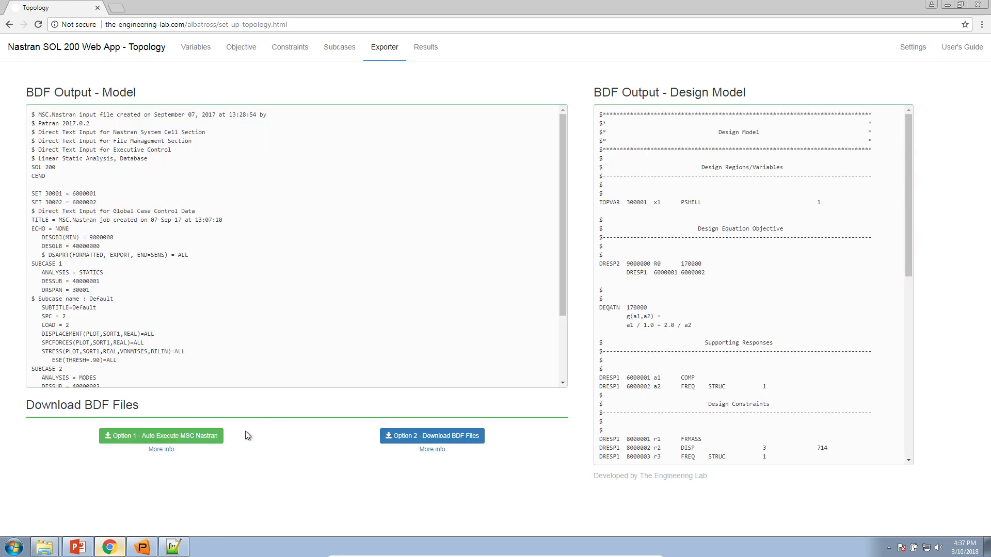
click(203, 438)
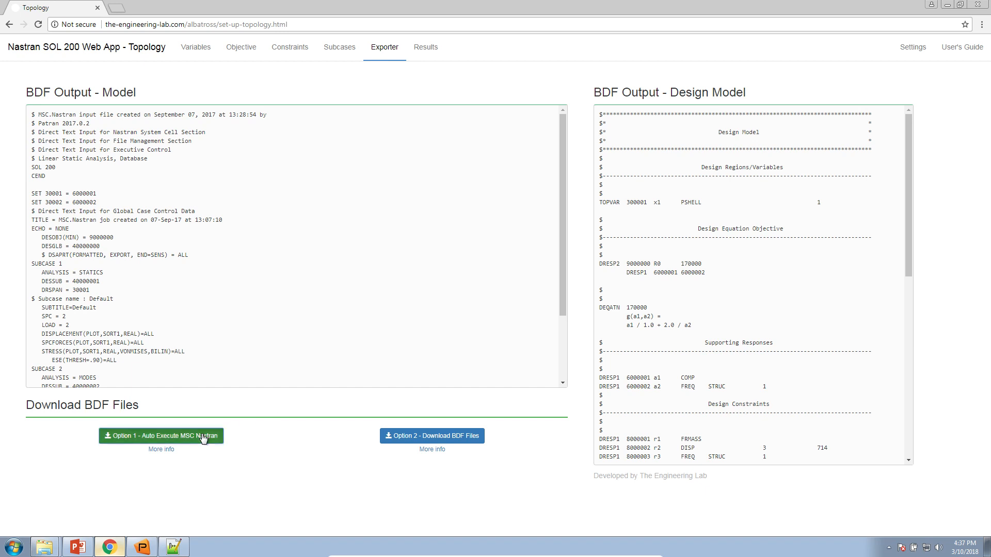
click(45, 547)
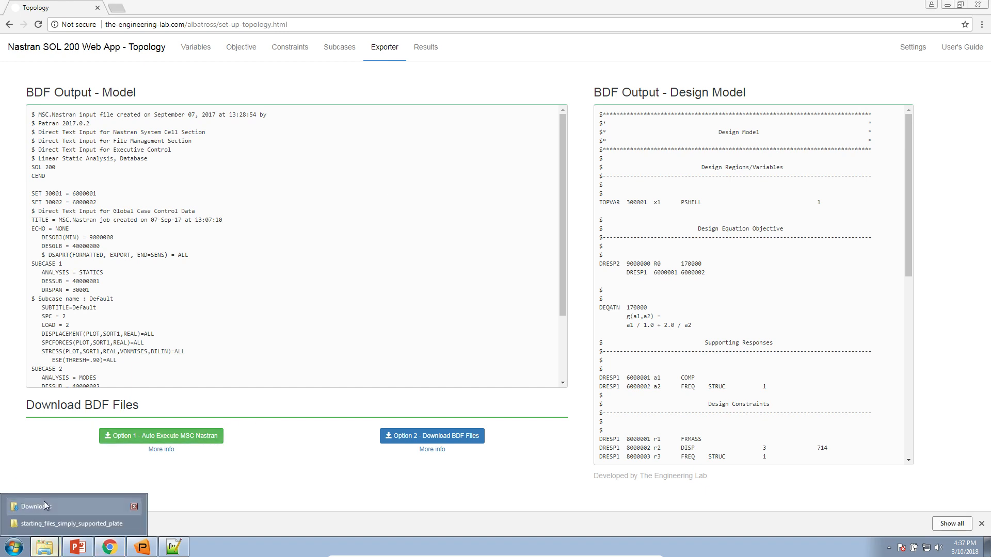
click(43, 512)
Extract nastran_working_directory.zip and launch Start MSC Nastran, allowing it past the security warning
click(635, 93)
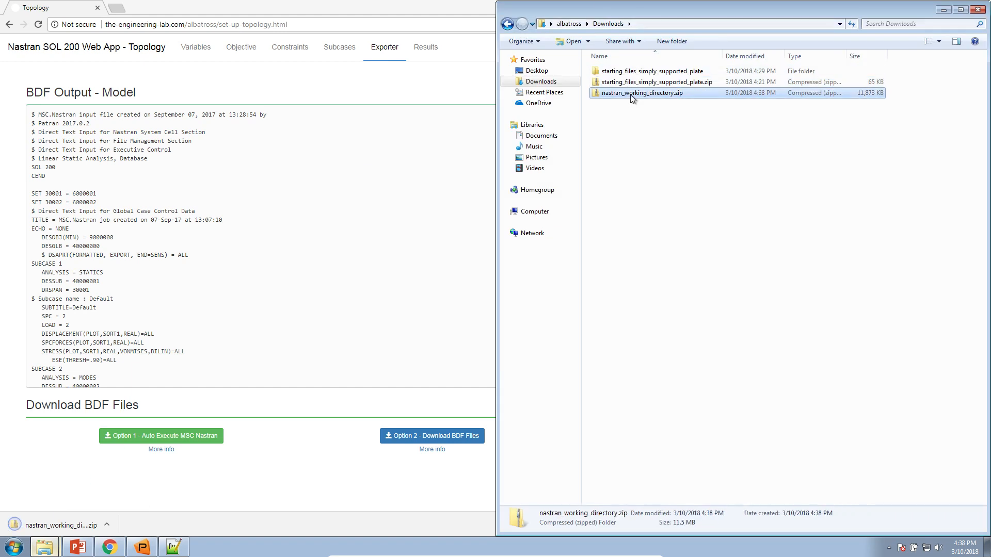
right_click(634, 94)
click(646, 129)
click(592, 372)
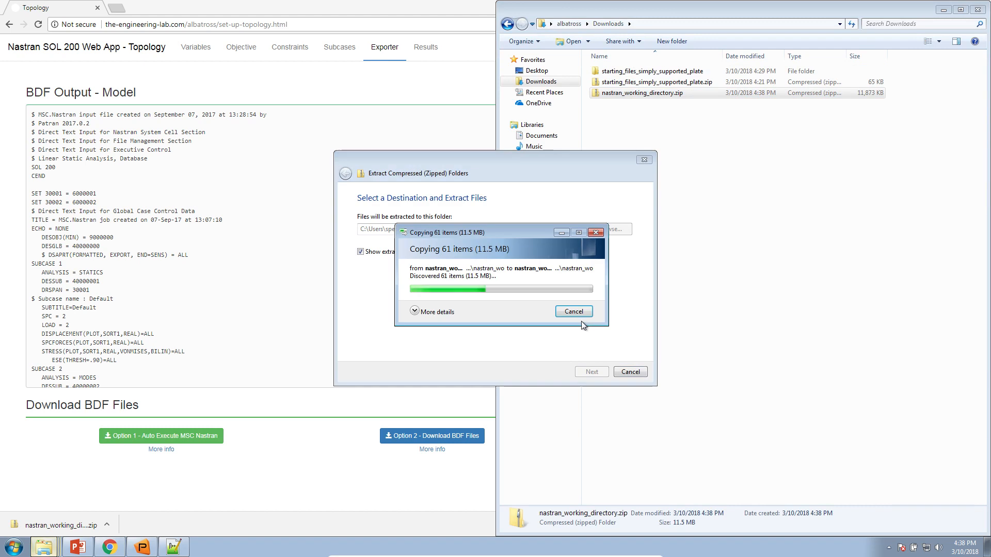
double_click(562, 170)
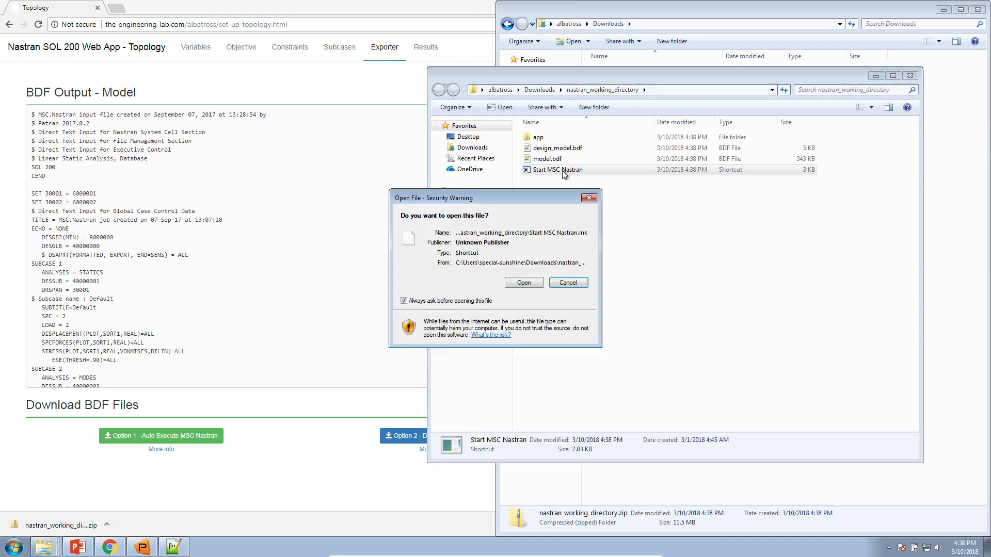
click(539, 285)
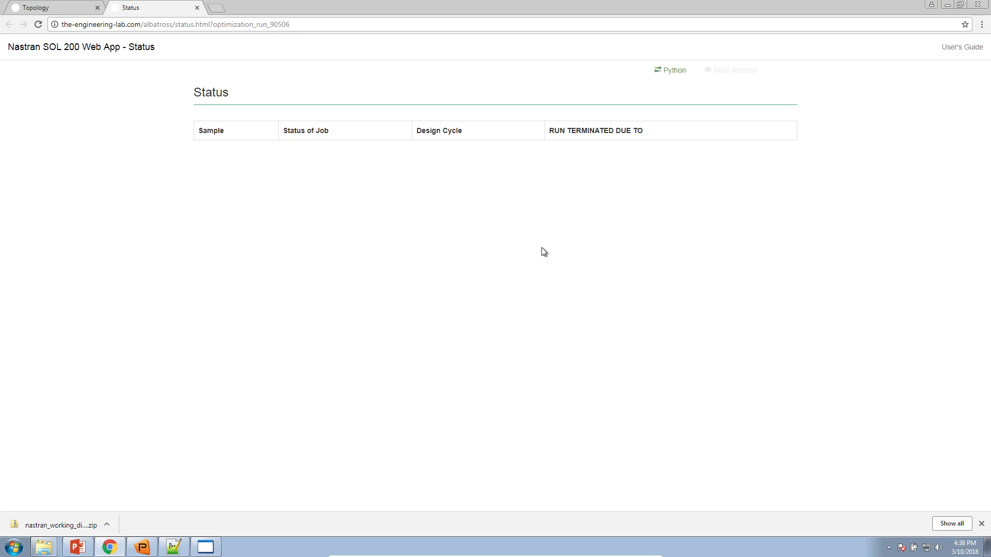
Confirm DESMAX is 1 in the settings, then go to the Topology app's Results page
click(83, 12)
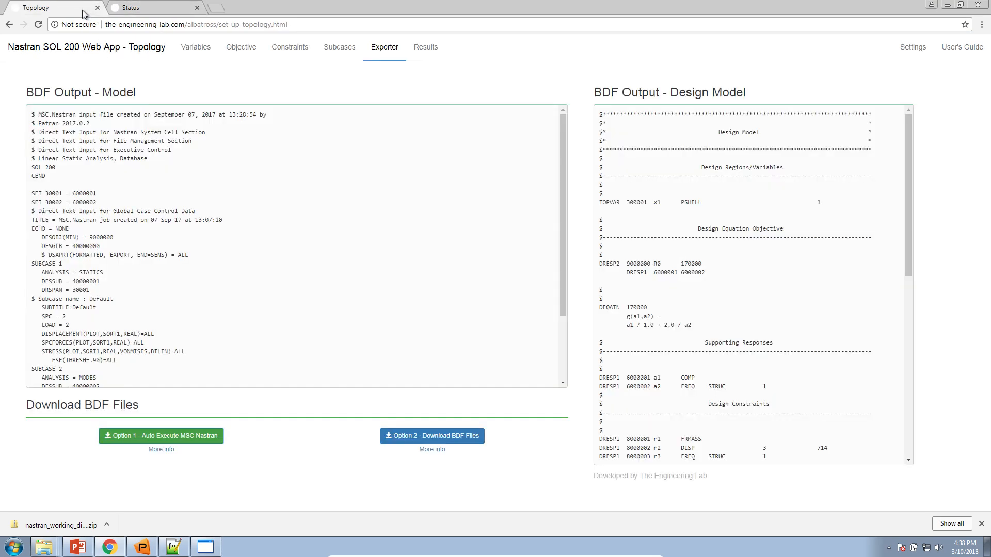
click(914, 50)
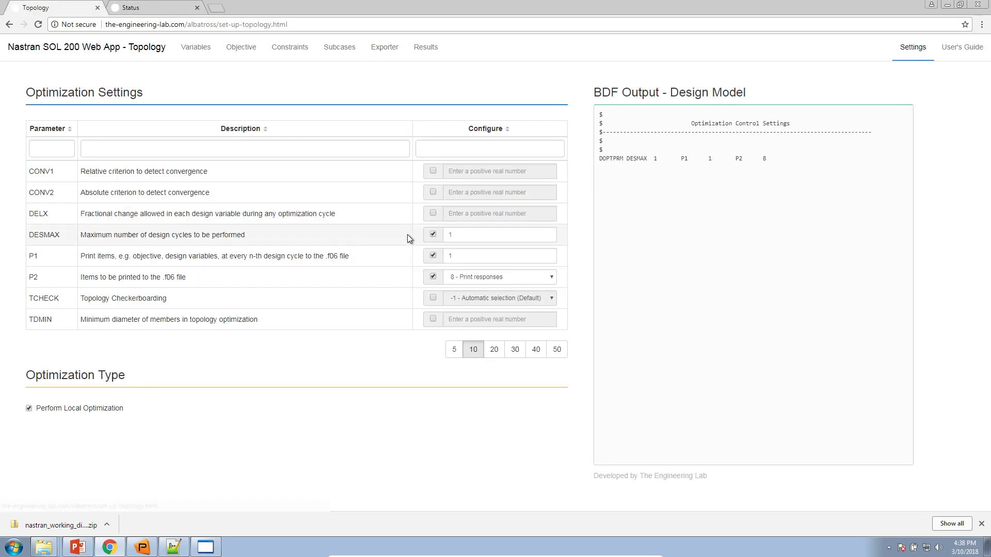
double_click(450, 235)
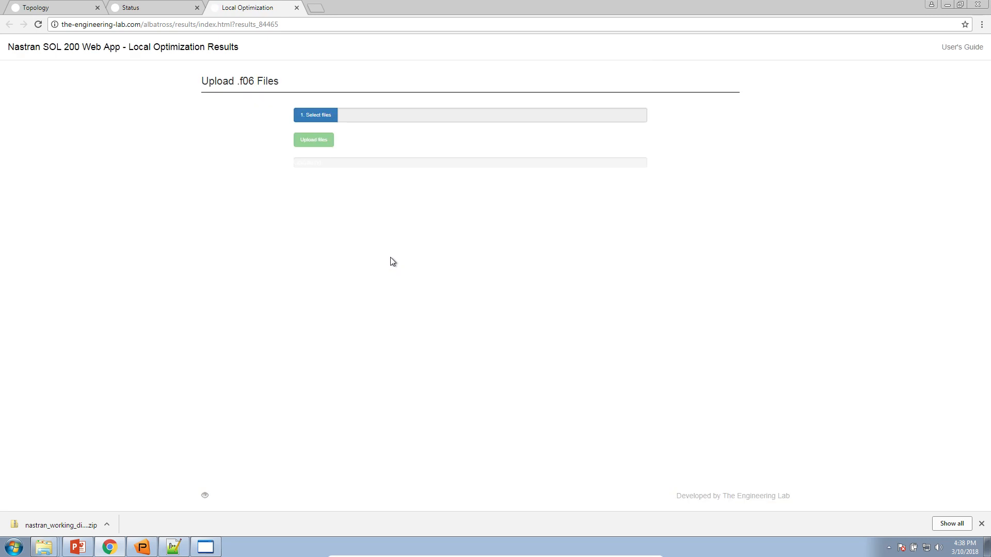
click(33, 6)
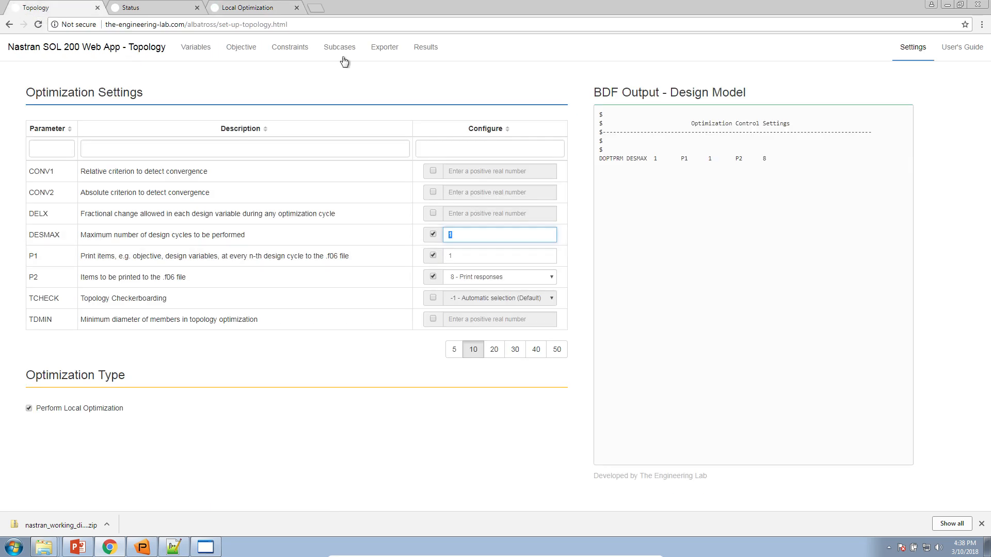
click(421, 49)
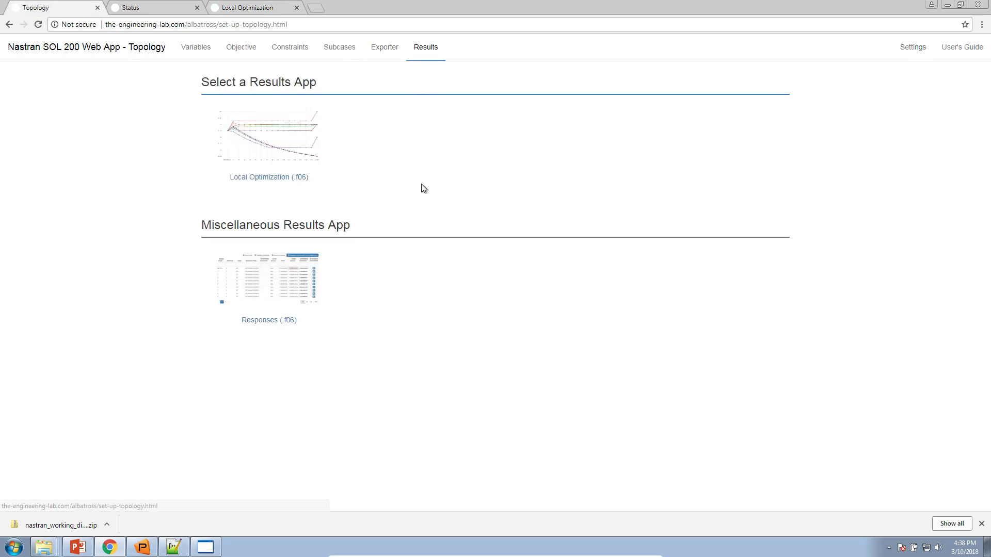
Upload model.f06 from nastran_working_directory into the Responses (.f06) app
click(263, 296)
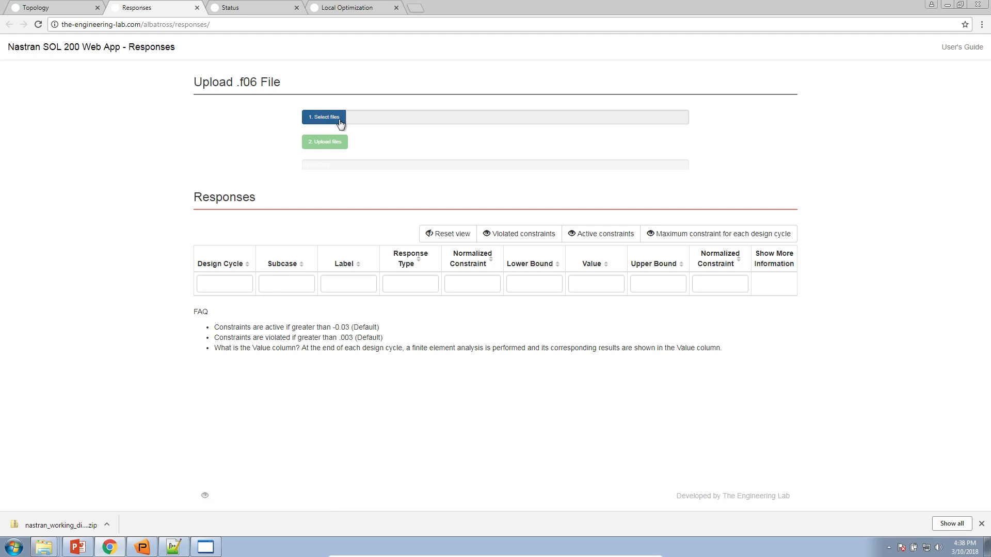
click(340, 123)
click(45, 82)
double_click(130, 72)
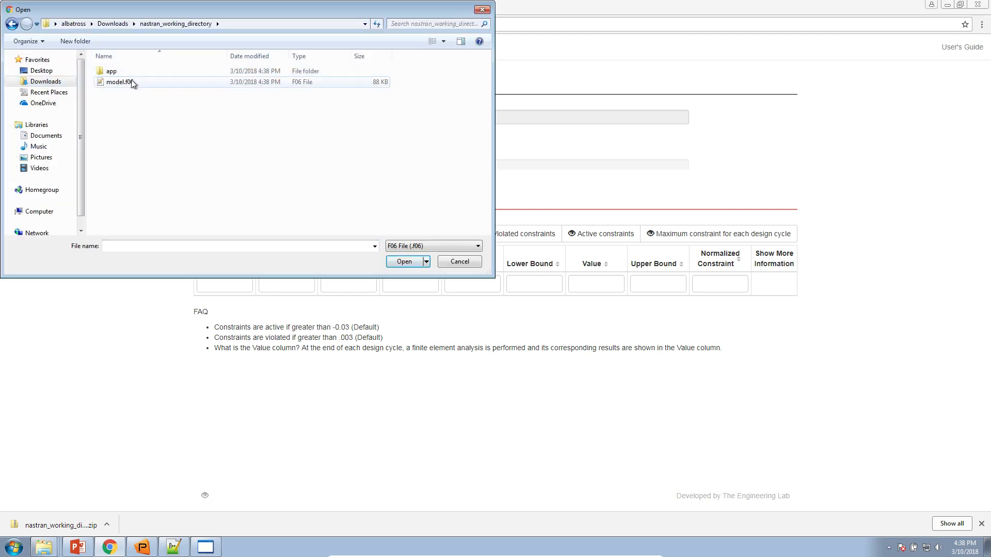
double_click(133, 83)
click(310, 147)
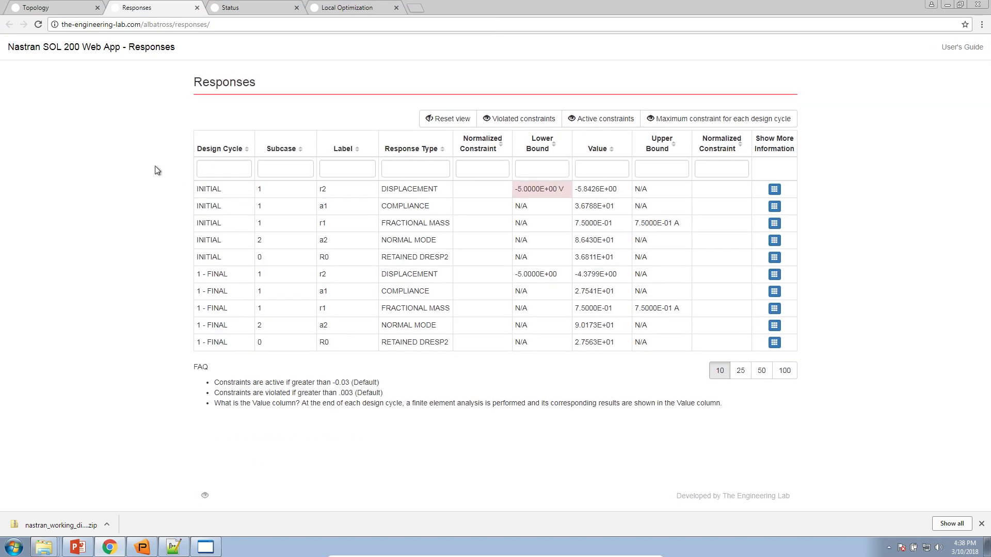
Filter Design Cycle to 'init' and review the a1 compliance and a2 normal mode rows
click(205, 171)
text(inni)
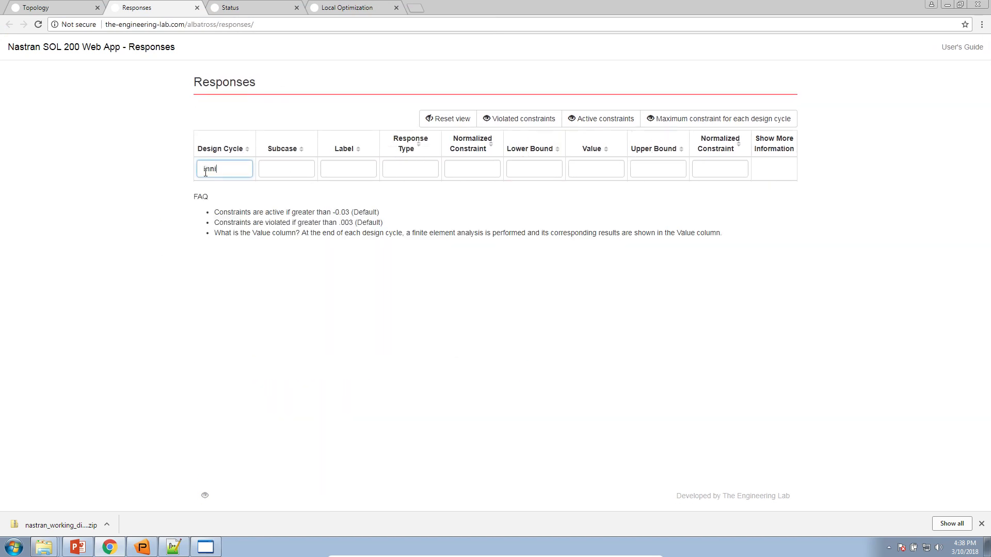
text(tial)
key(ctrl+a)
text(init)
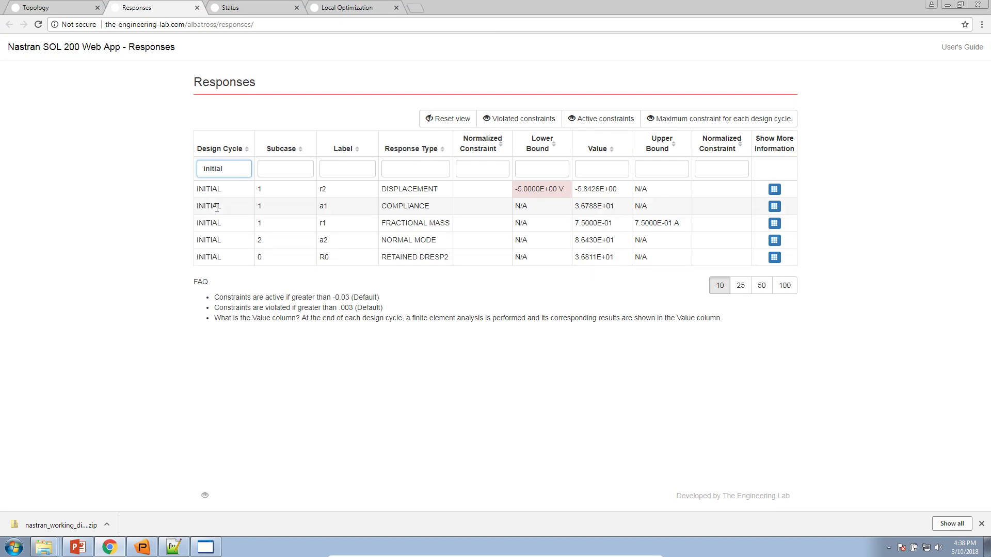
double_click(323, 207)
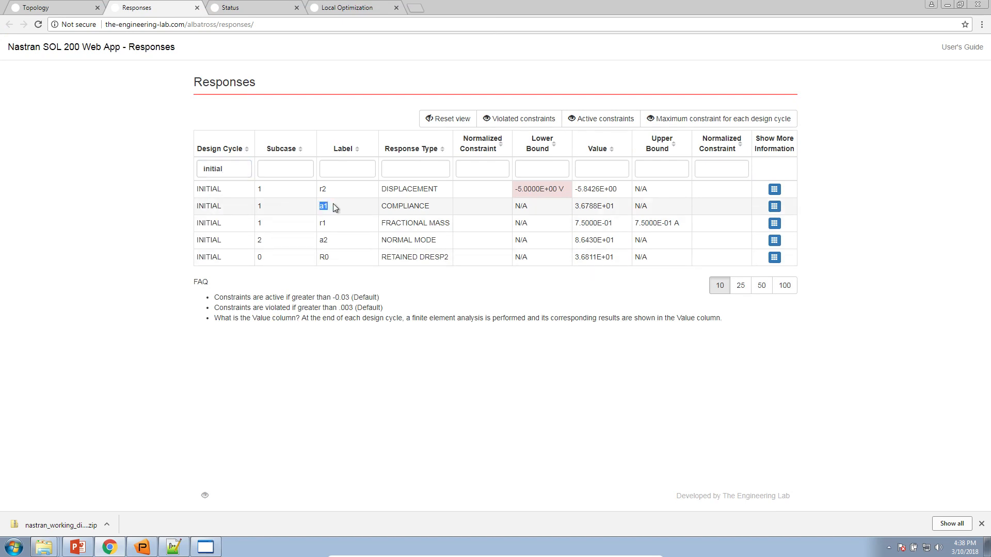
double_click(324, 240)
drag(306, 208, 253, 206)
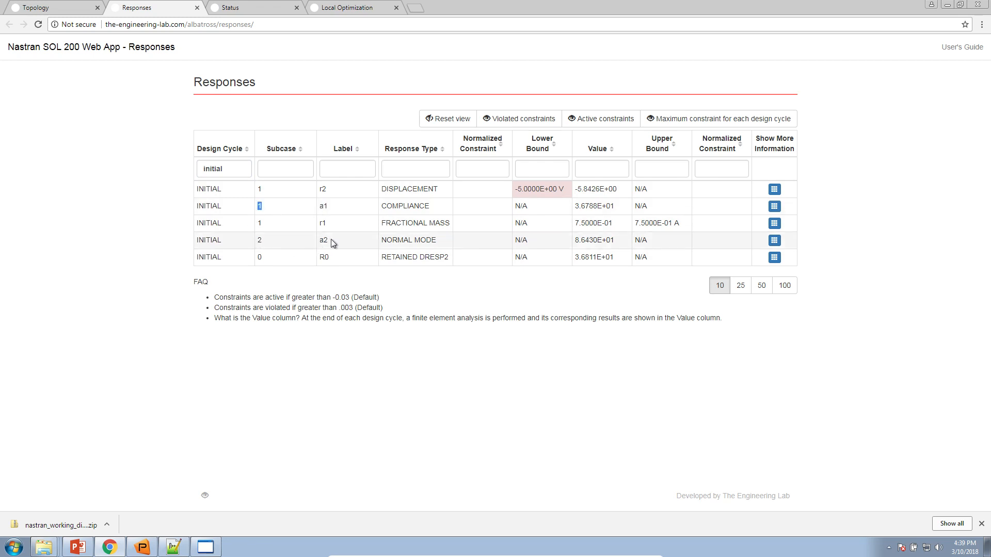
double_click(260, 241)
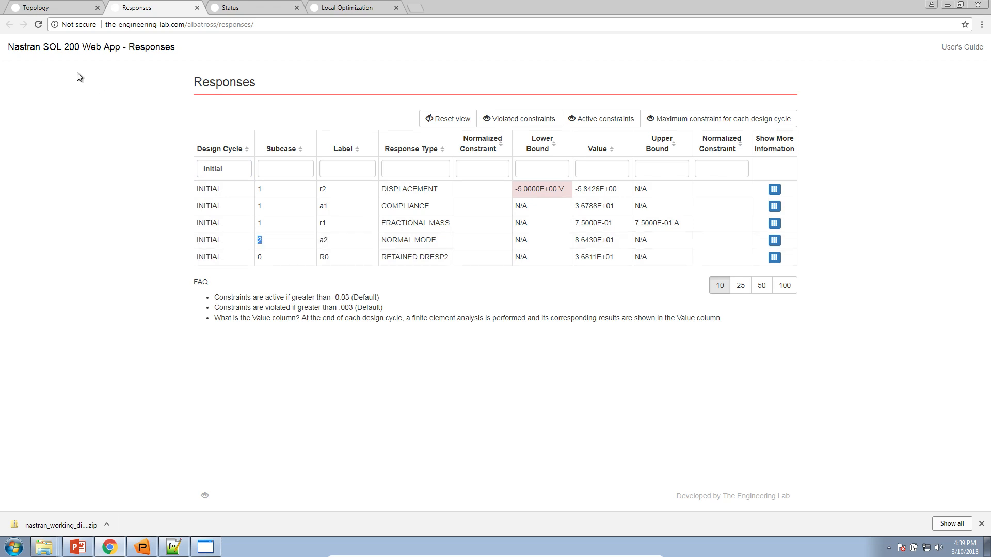
click(57, 8)
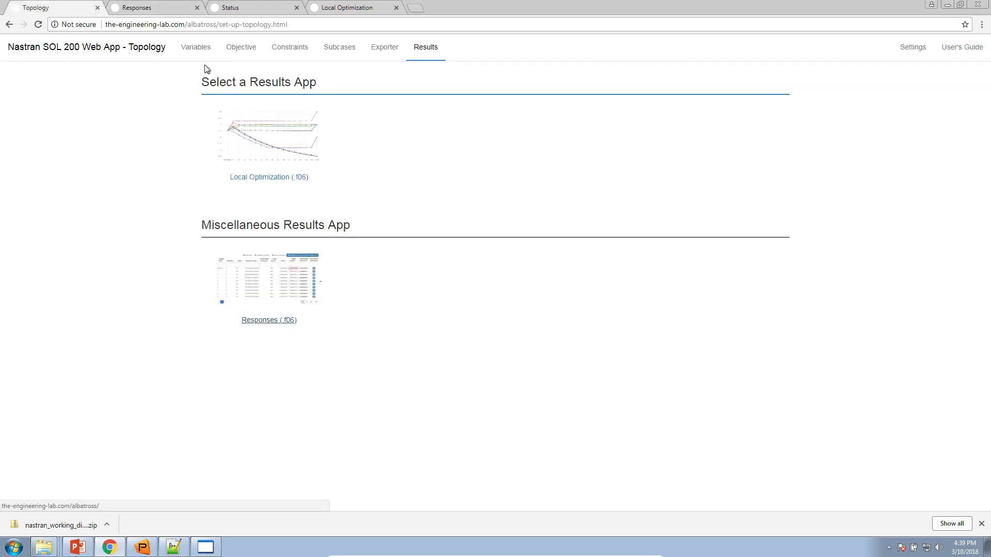
Check the subcase assignments, Local Optimization results and job status, then return to the responses table
click(334, 53)
scroll(208, 409, down, 3)
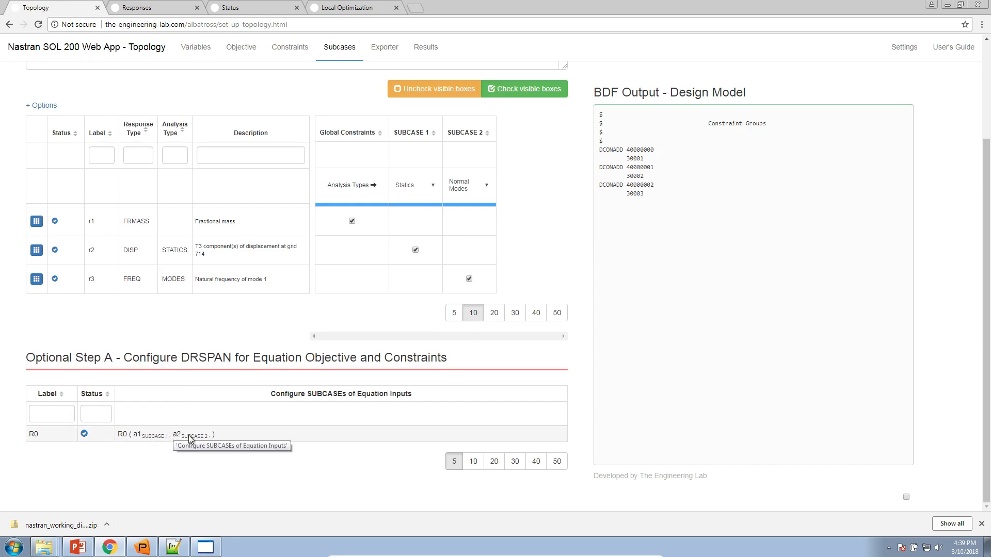
click(322, 8)
click(240, 8)
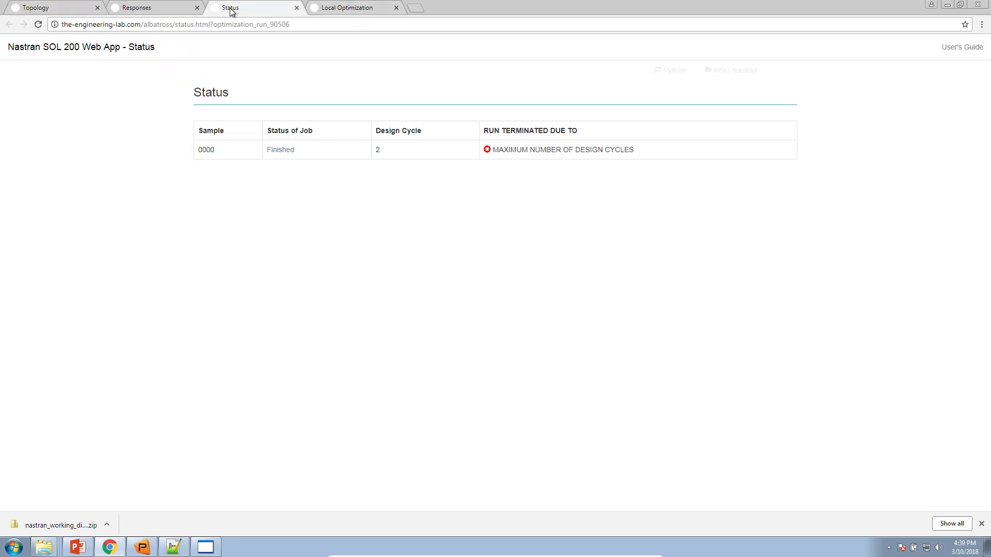
click(160, 9)
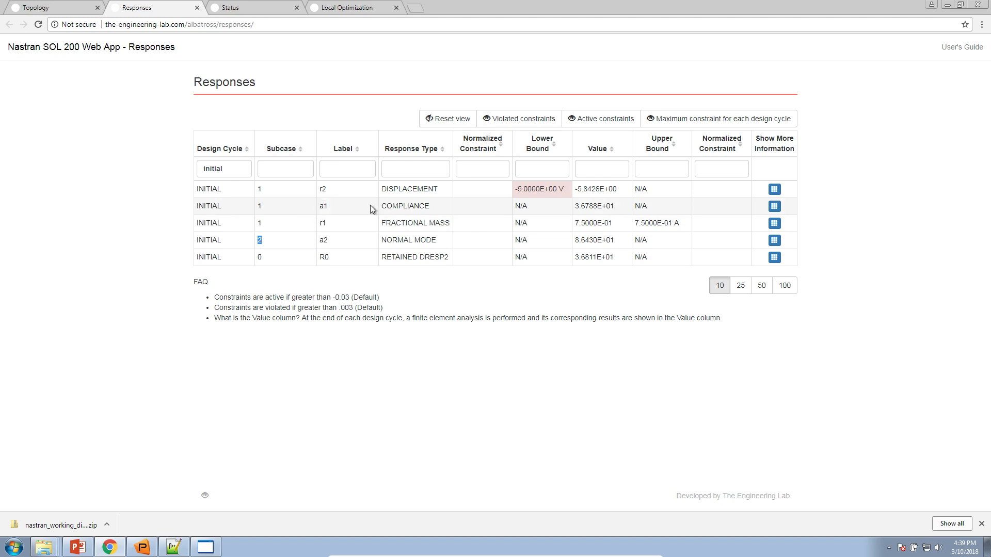
Copy a1's initial COMPLIANCE value 3.6788E+01 from the responses table
double_click(324, 240)
drag(384, 206, 438, 206)
click(386, 240)
drag(386, 240, 449, 243)
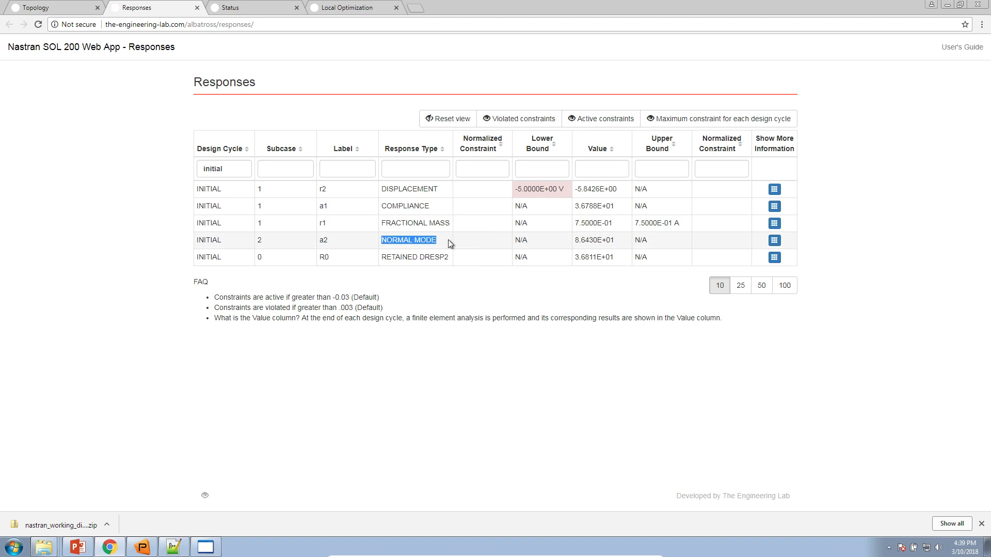
drag(576, 205, 617, 208)
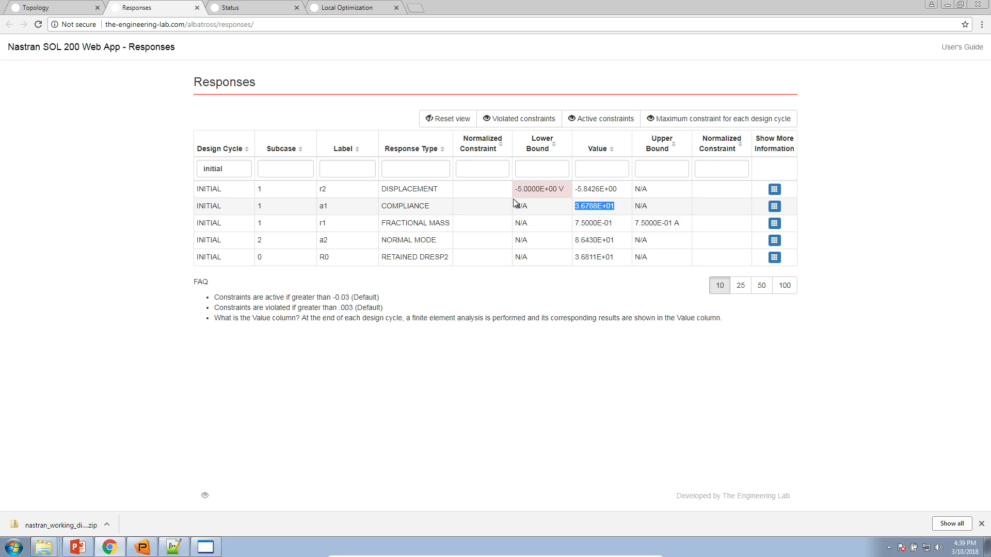
right_click(589, 209)
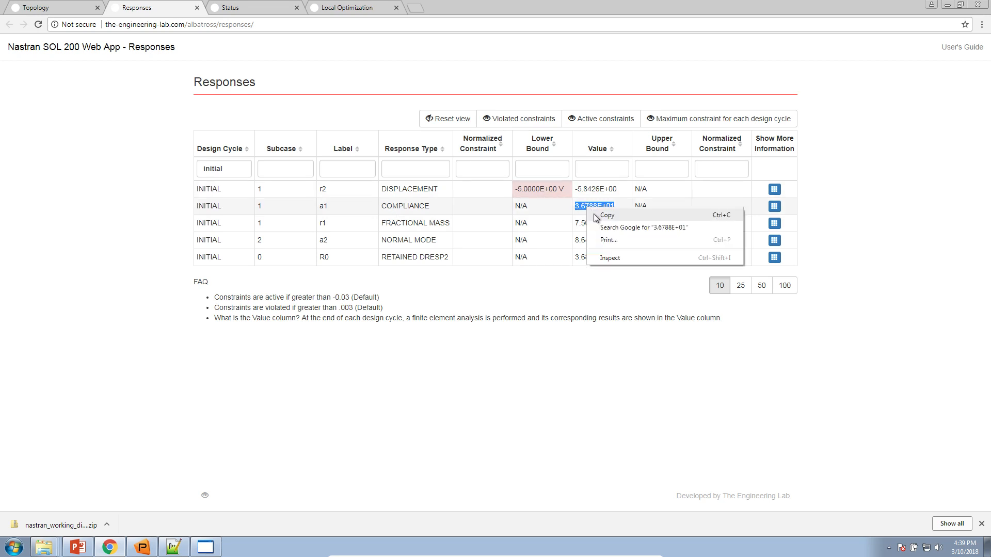
click(606, 215)
Replace the equation's 1.0 divisor with 3.6788E01, removing the exponent's plus sign
click(65, 8)
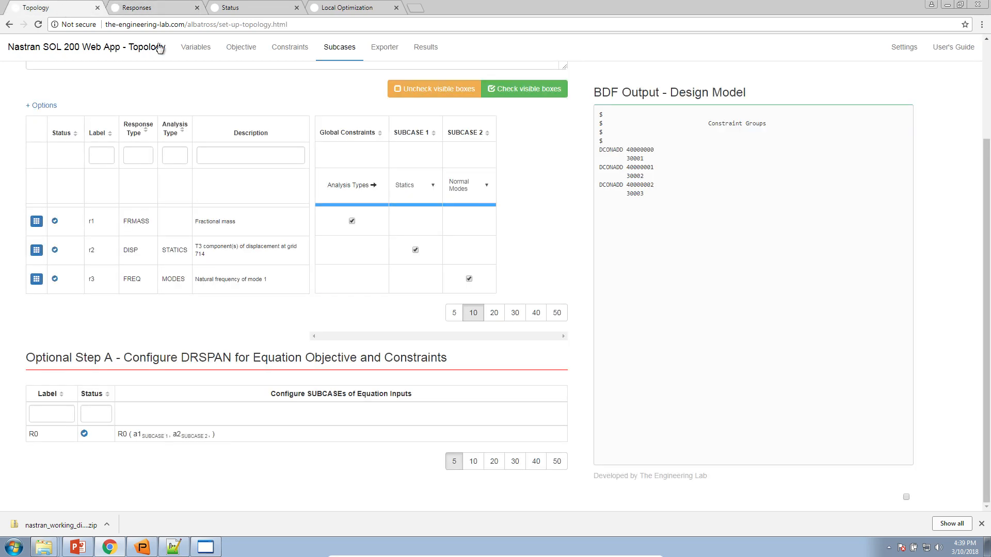
click(238, 51)
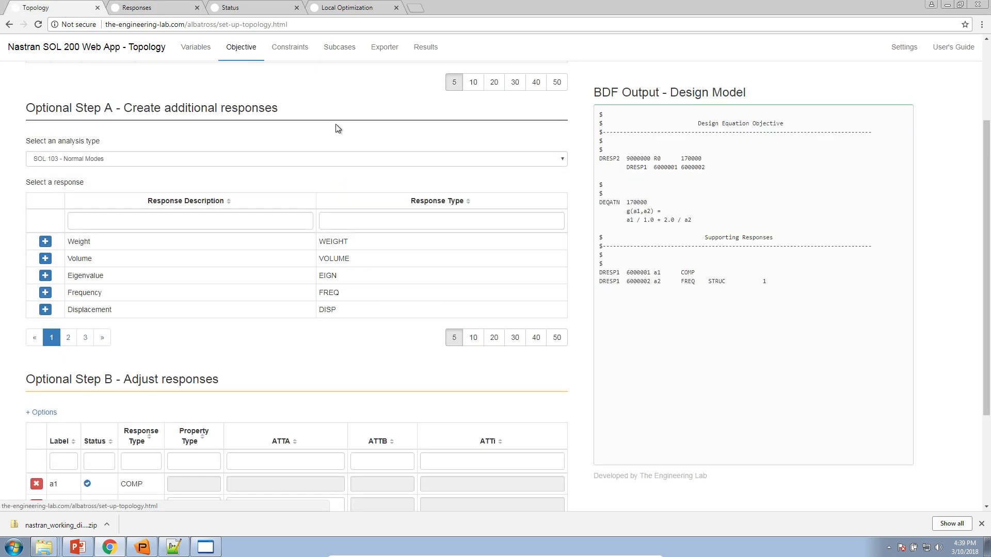
scroll(336, 129, up, 2)
click(159, 178)
double_click(158, 178)
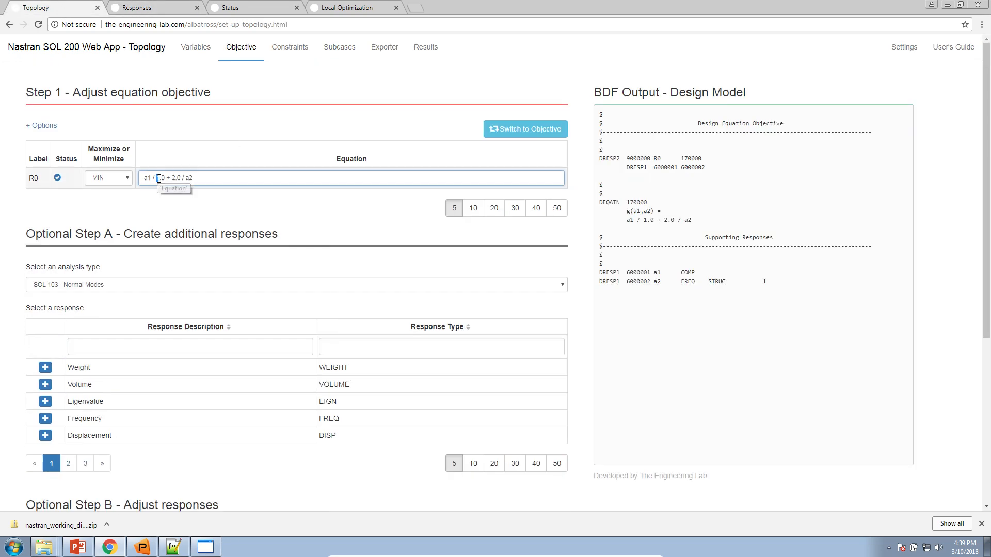
right_click(165, 178)
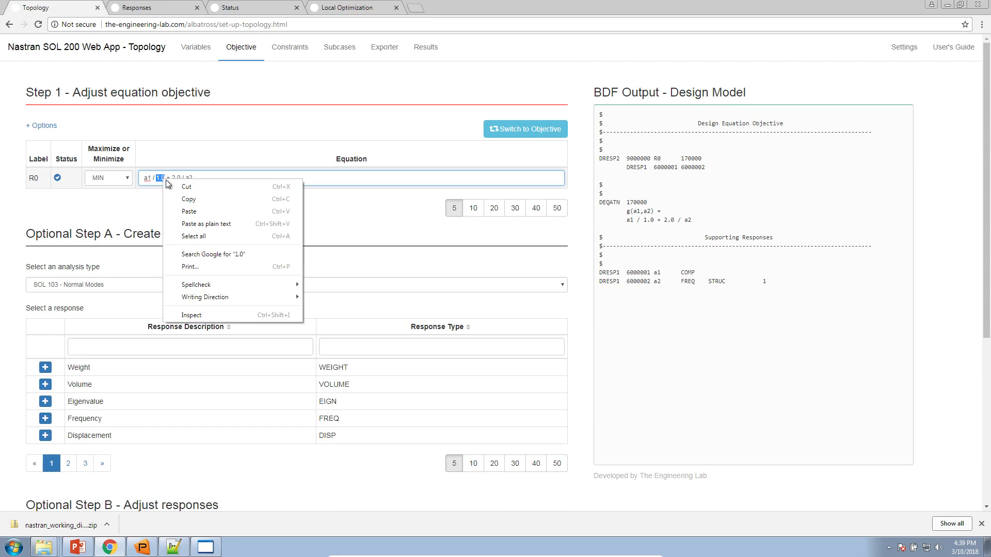
click(205, 222)
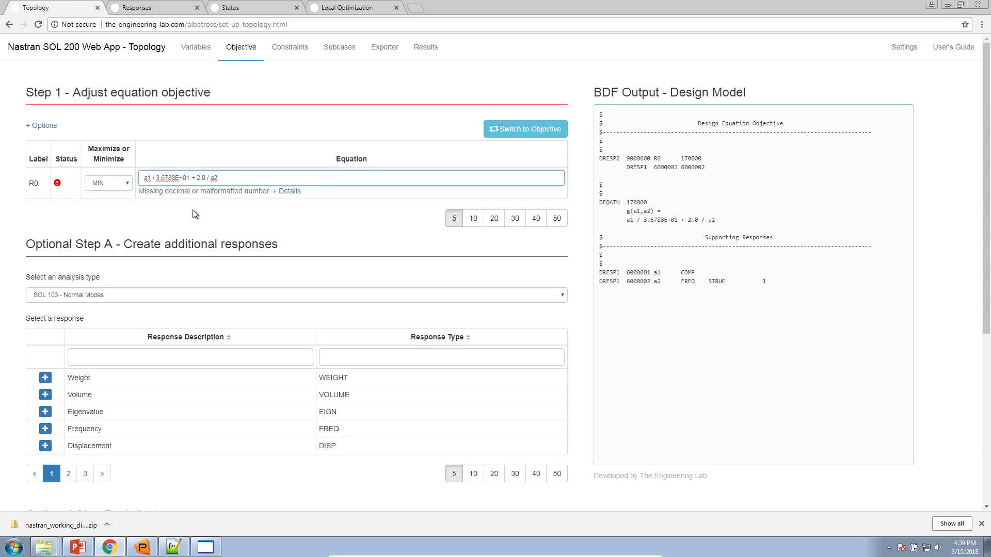
key(Left)
key(Left)
key(BackSpace)
drag(155, 178, 183, 178)
key(ctrl+plus)
key(ctrl+plus)
key(ctrl+plus)
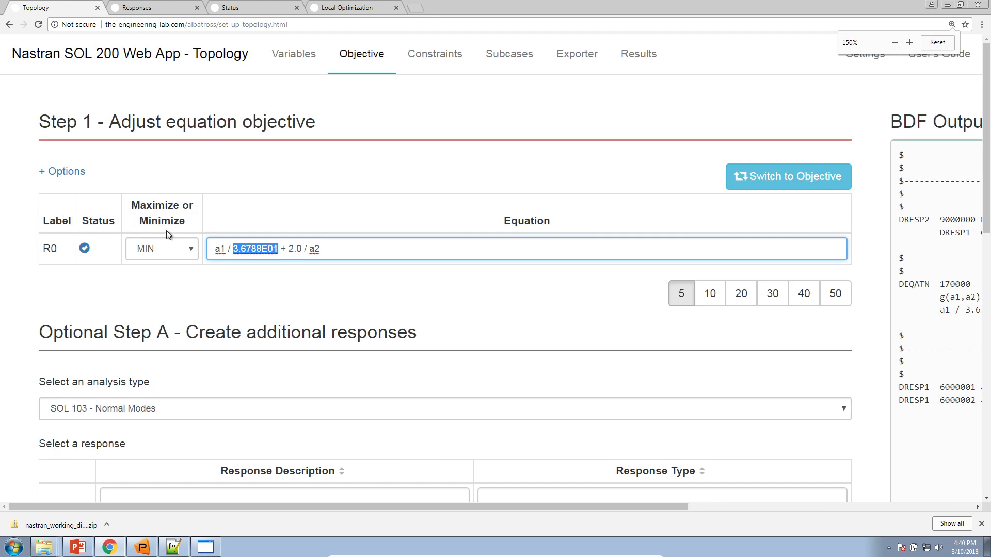
Copy a2's initial NORMAL MODE value 8.6430E+01 from the responses table
click(173, 4)
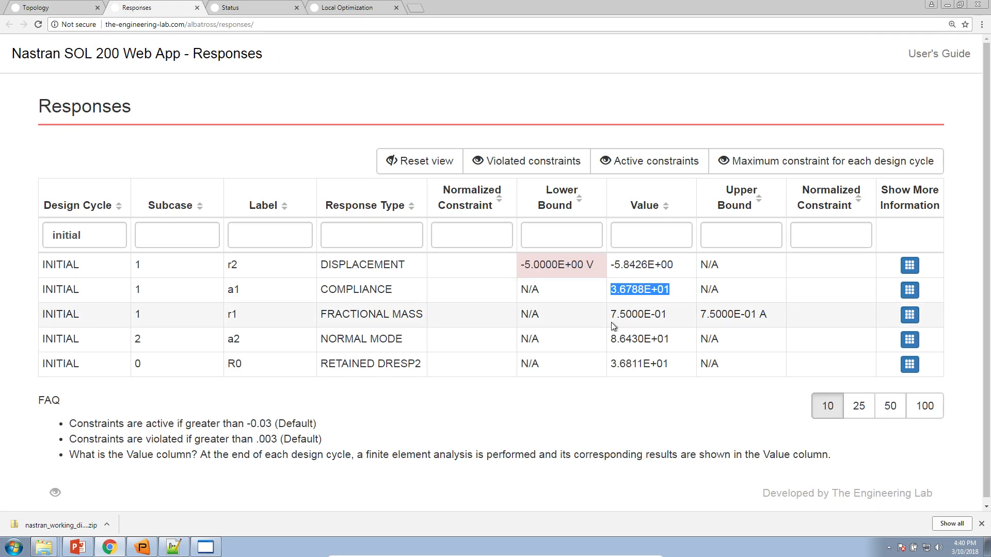
double_click(233, 340)
drag(328, 339, 434, 339)
drag(609, 344, 670, 337)
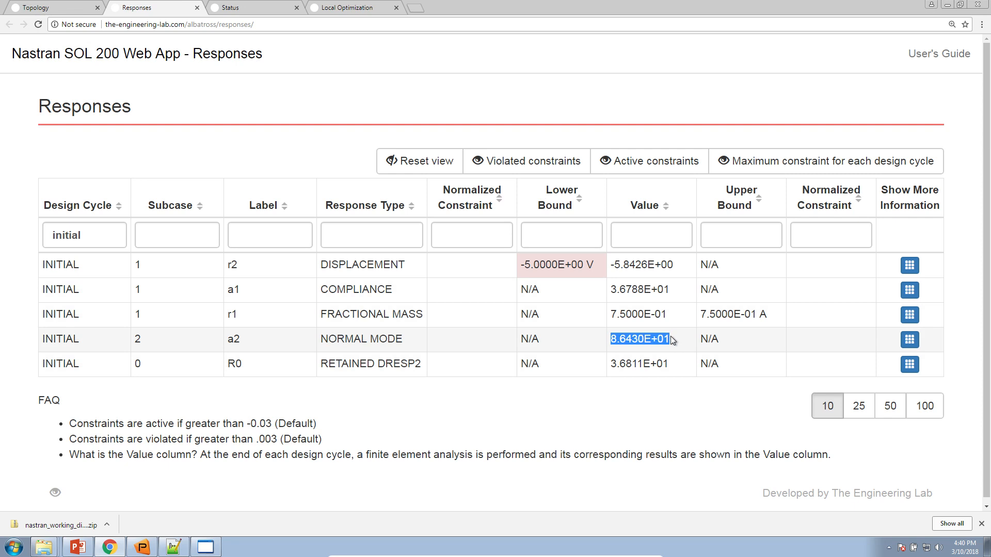
right_click(672, 341)
click(676, 347)
Replace the 2.0 coefficient with 8.6430E01, drop its plus sign, and reset page zoom
click(70, 10)
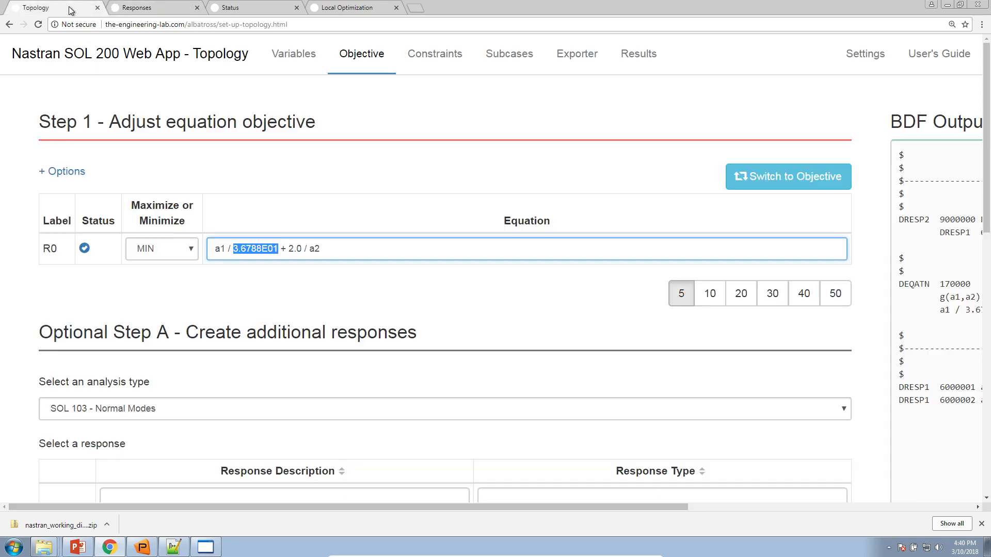
drag(287, 249, 298, 248)
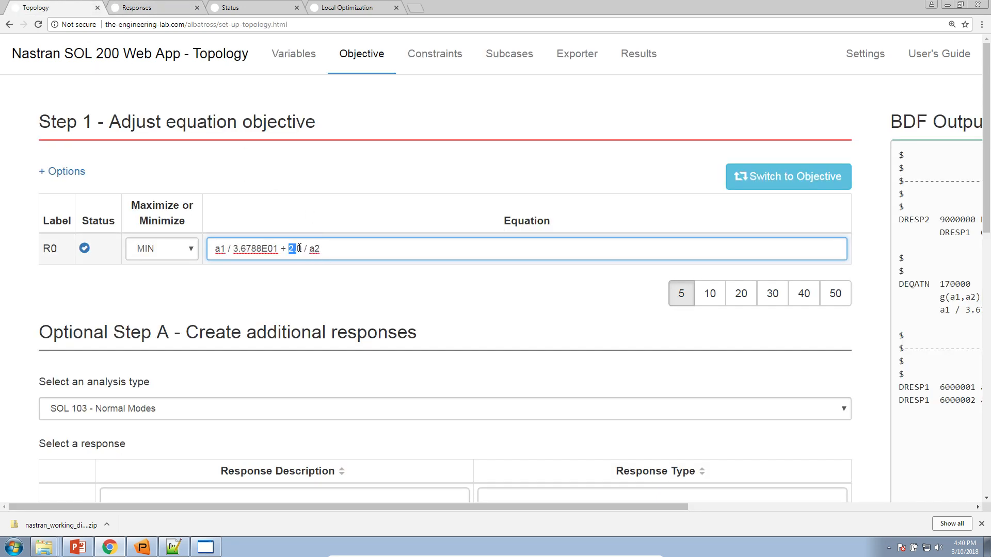
right_click(302, 248)
click(336, 292)
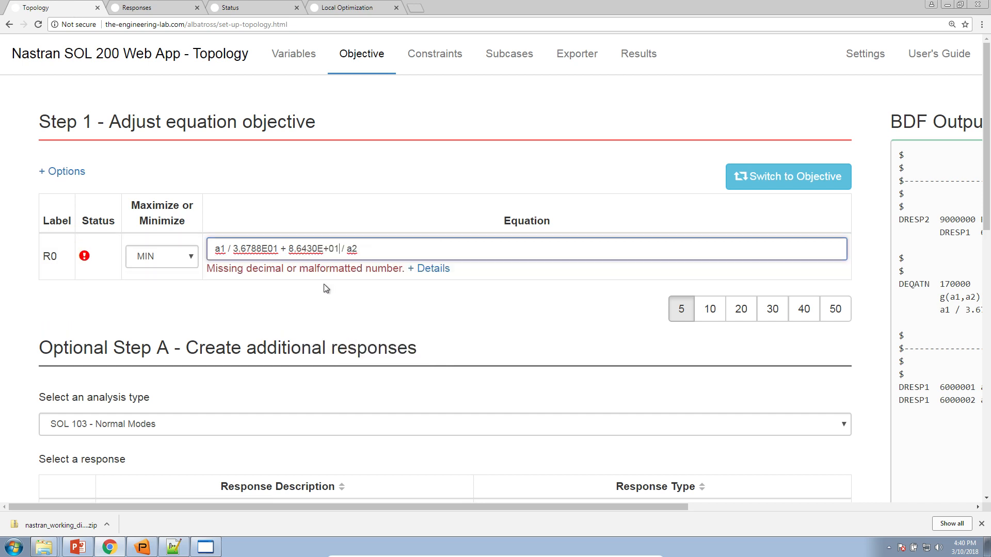
click(324, 249)
key(Delete)
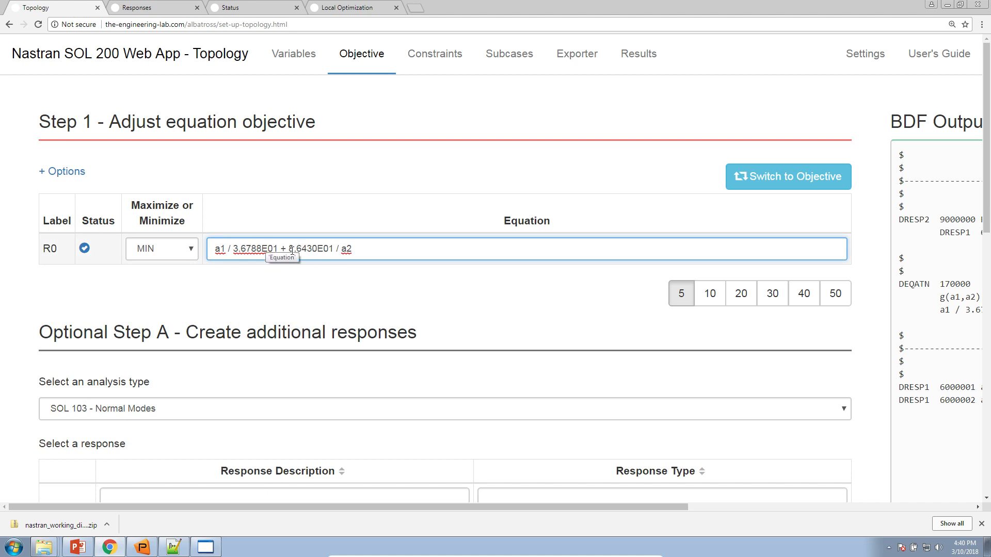
click(952, 24)
click(934, 44)
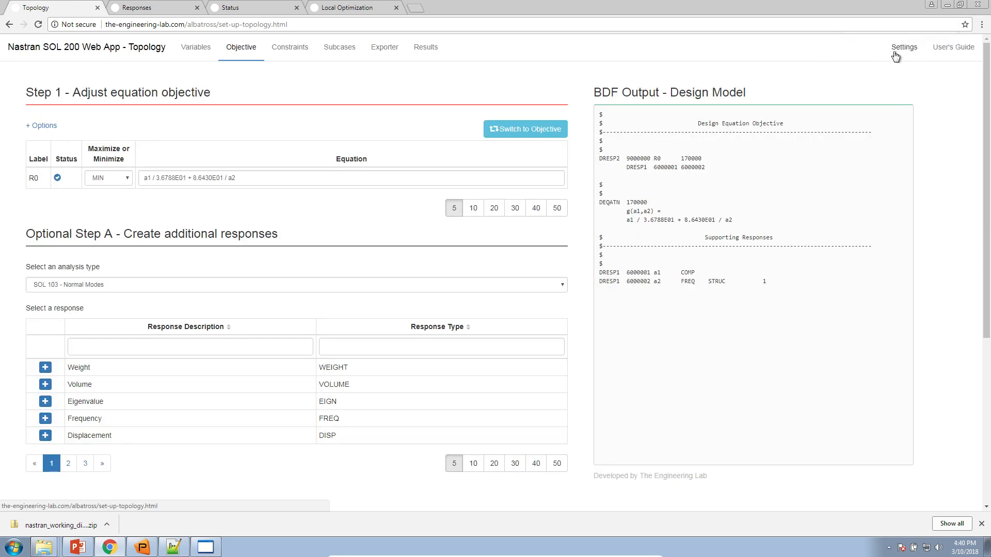
Change DESMAX from 1 back to 50, then return to the Exporter page
click(896, 55)
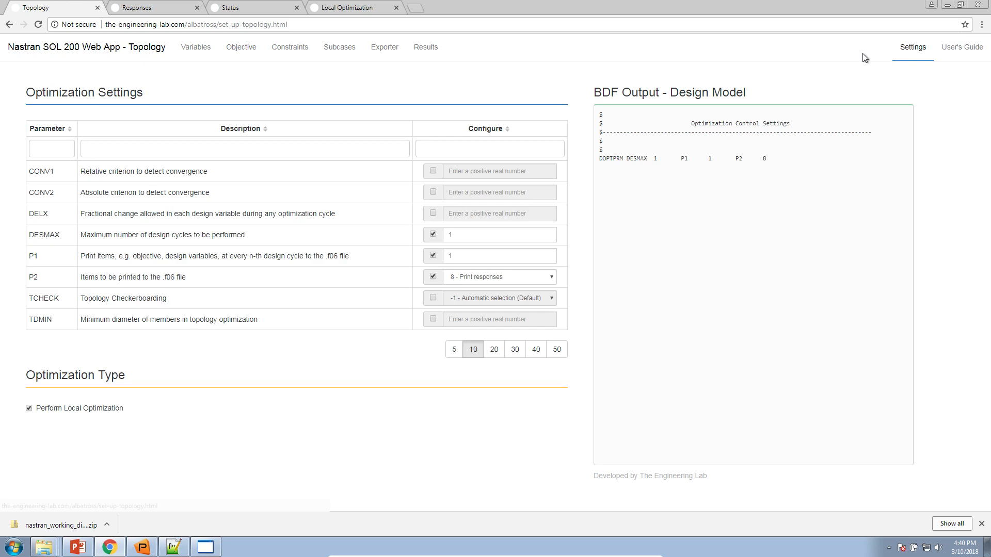
double_click(467, 236)
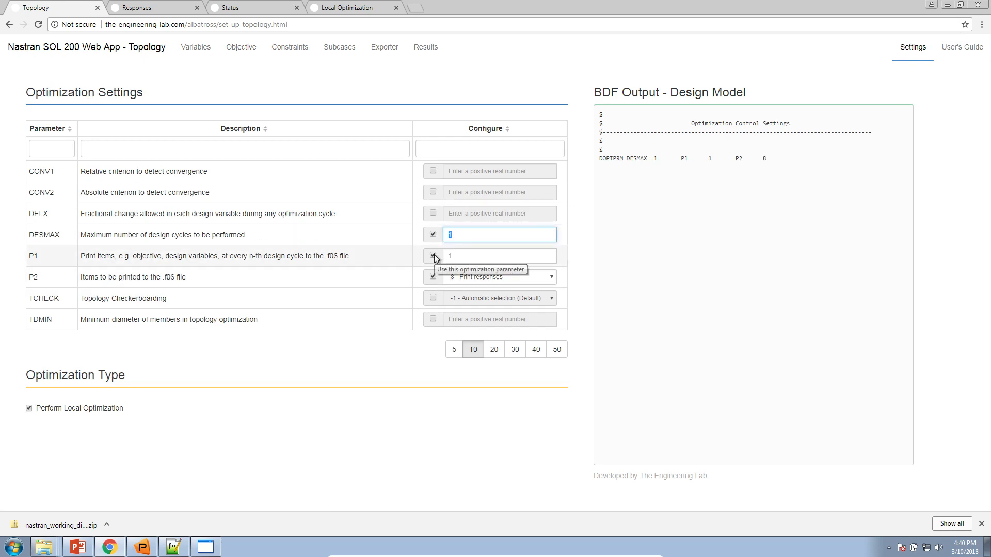
text(50)
key(Tab)
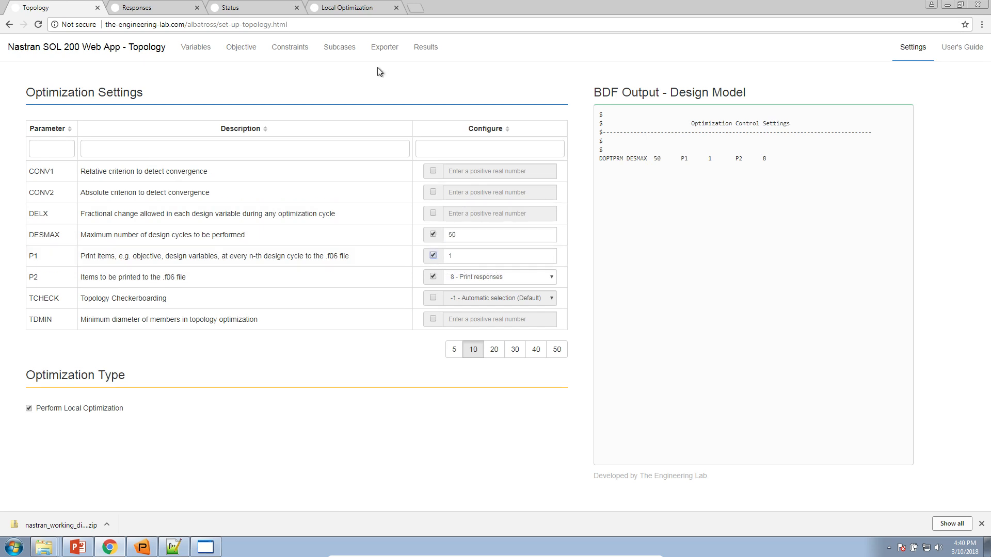
click(385, 50)
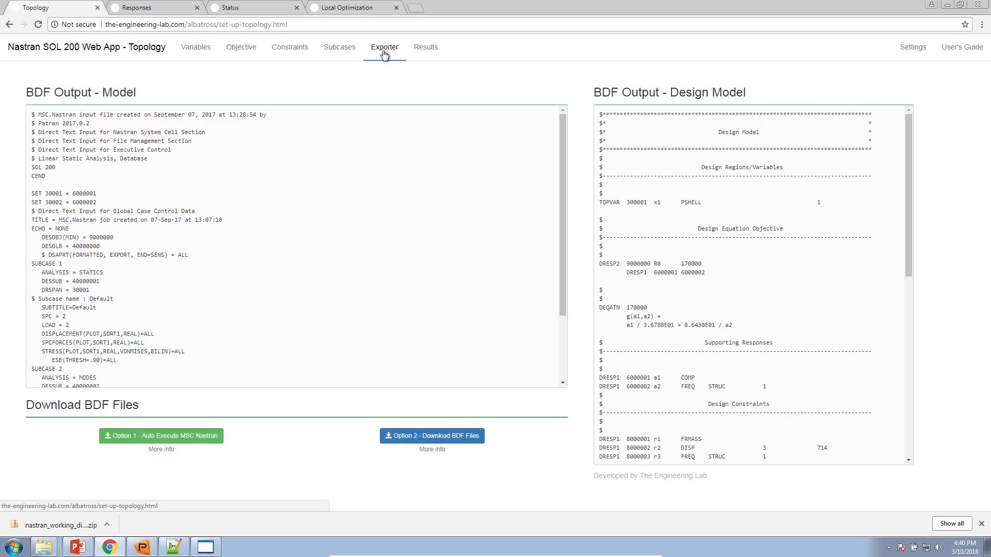
Re-export with Option 1 - Auto Execute and extract nastran_working_directory (1).zip in Downloads
click(175, 435)
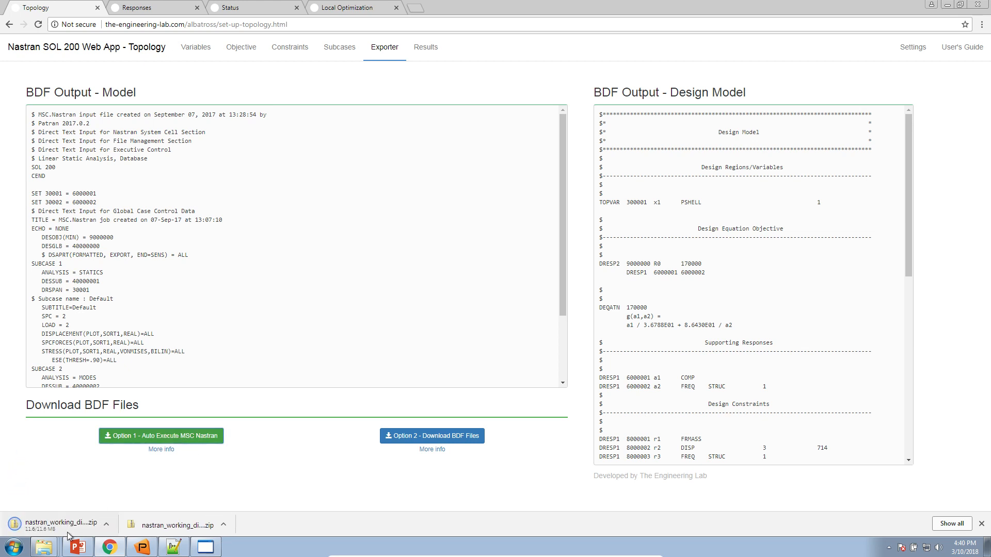
mouse_move(44, 548)
click(72, 503)
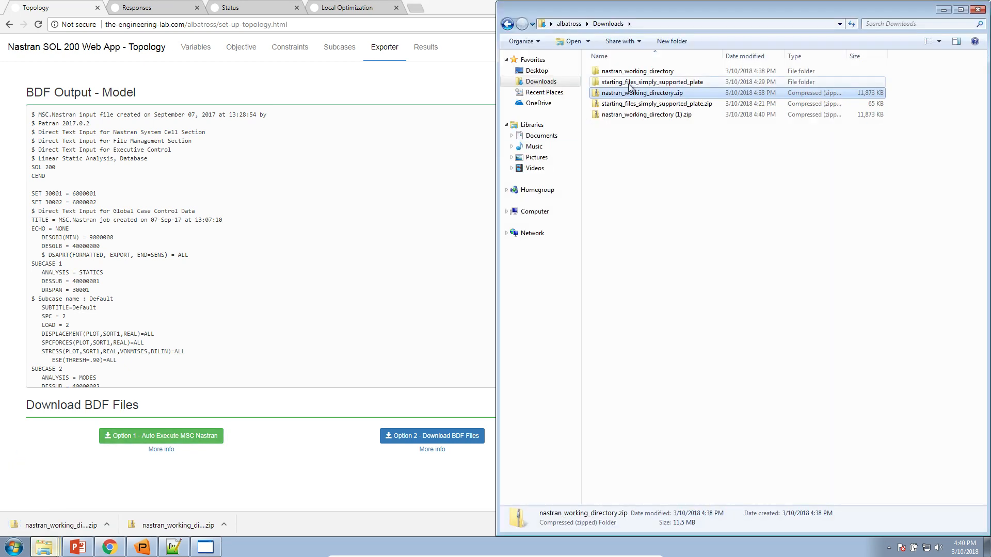
click(629, 104)
click(630, 115)
right_click(627, 115)
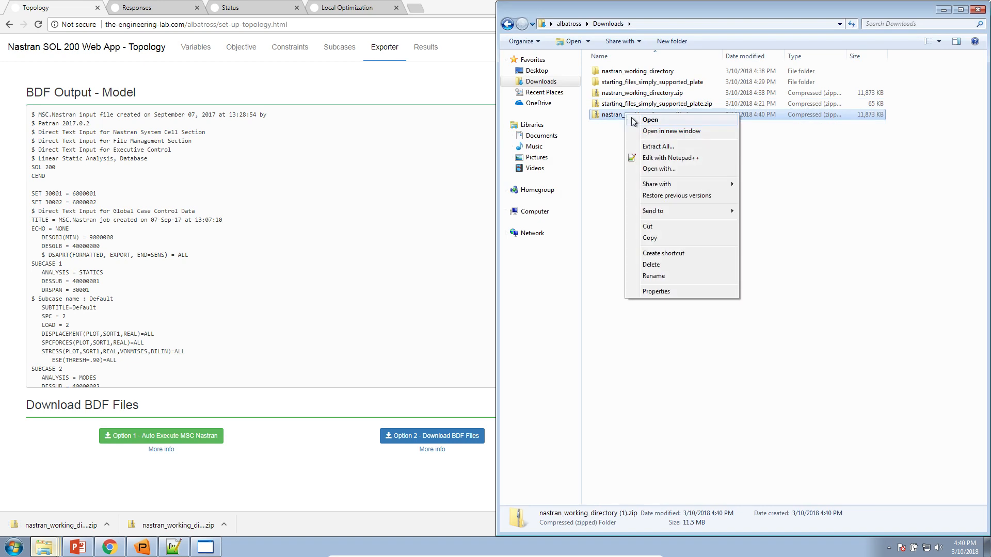
click(658, 147)
click(597, 373)
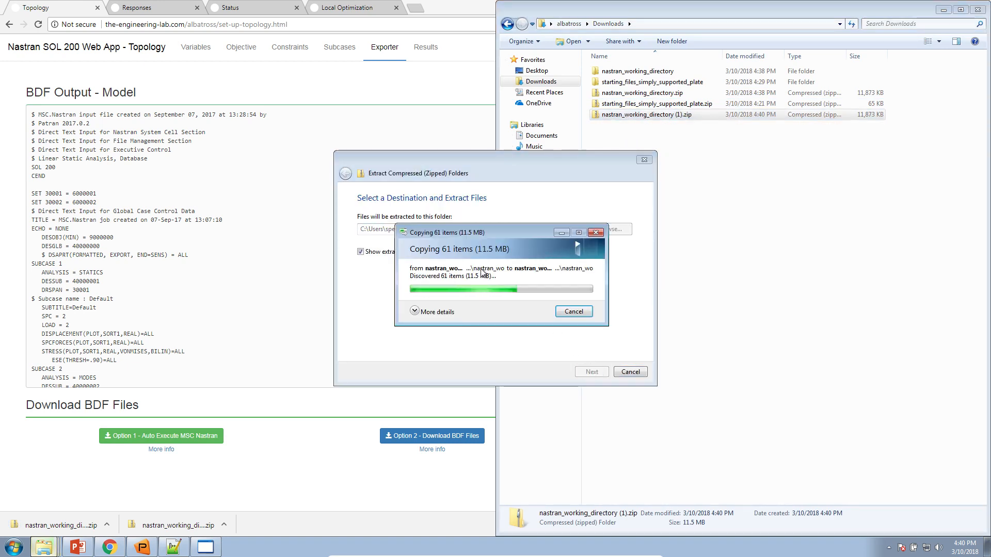
Launch the new Start MSC Nastran shortcut past the warning, then bring PowerPoint forward
double_click(588, 184)
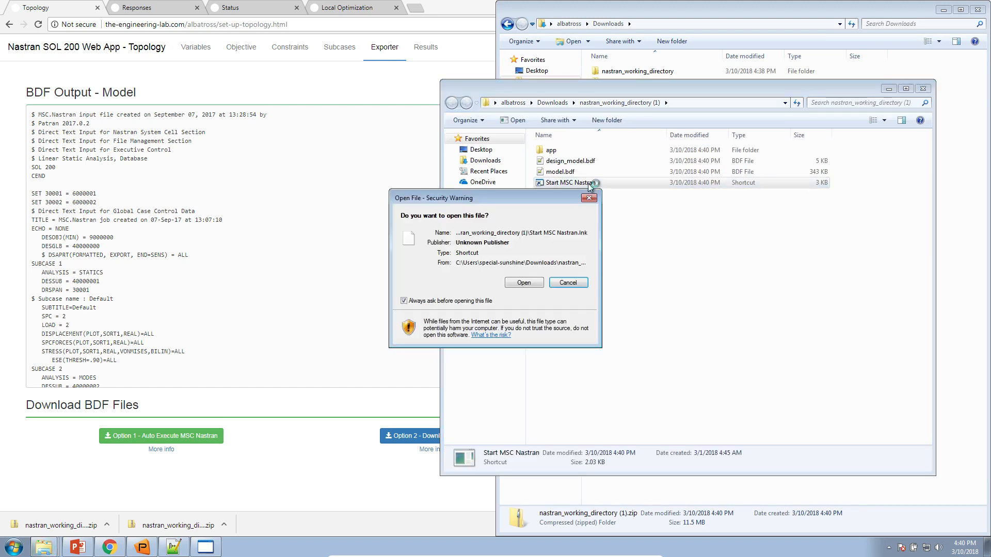
click(539, 286)
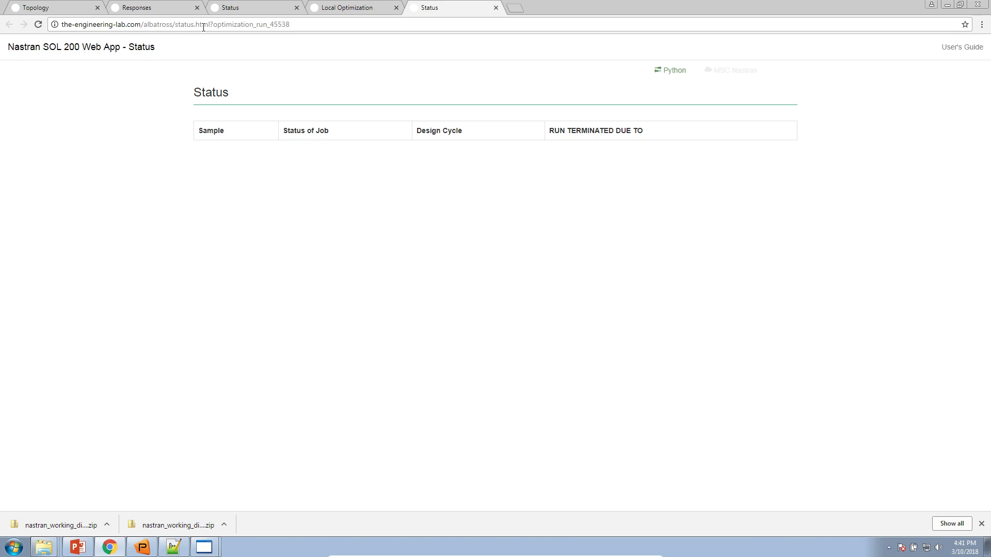
mouse_move(95, 552)
click(89, 551)
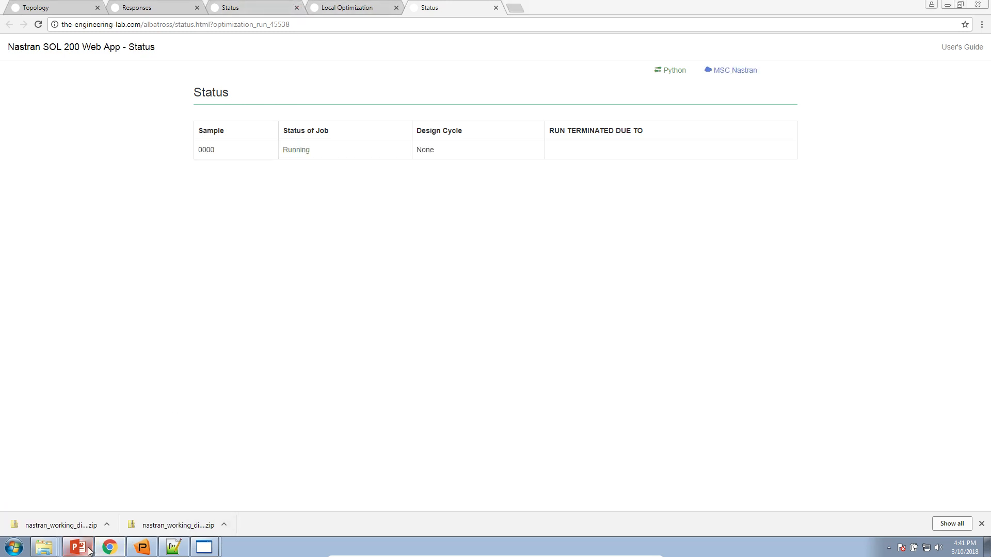
Present slide 12, Topology Optimization Workflows, as a slide show with the pen enabled
scroll(80, 465, down, 5)
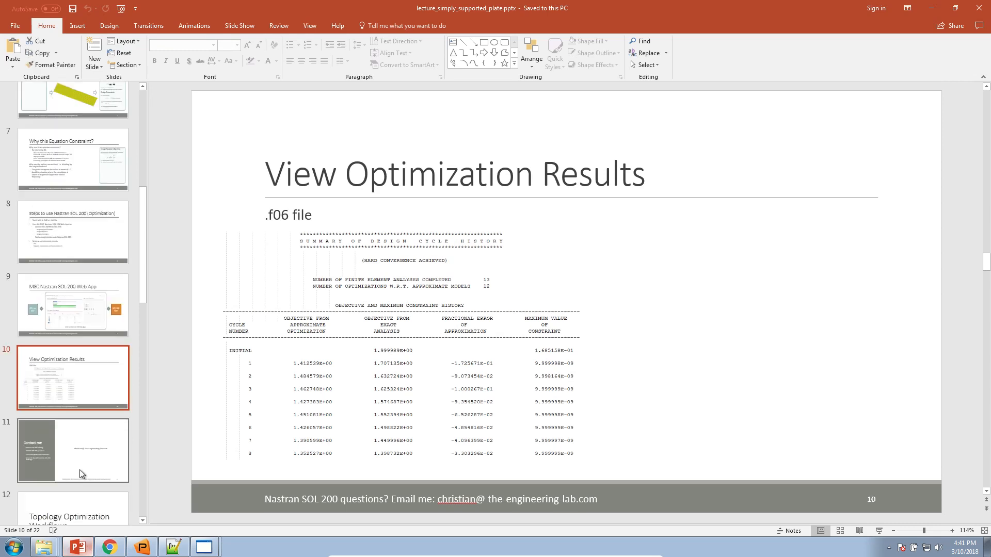
click(87, 326)
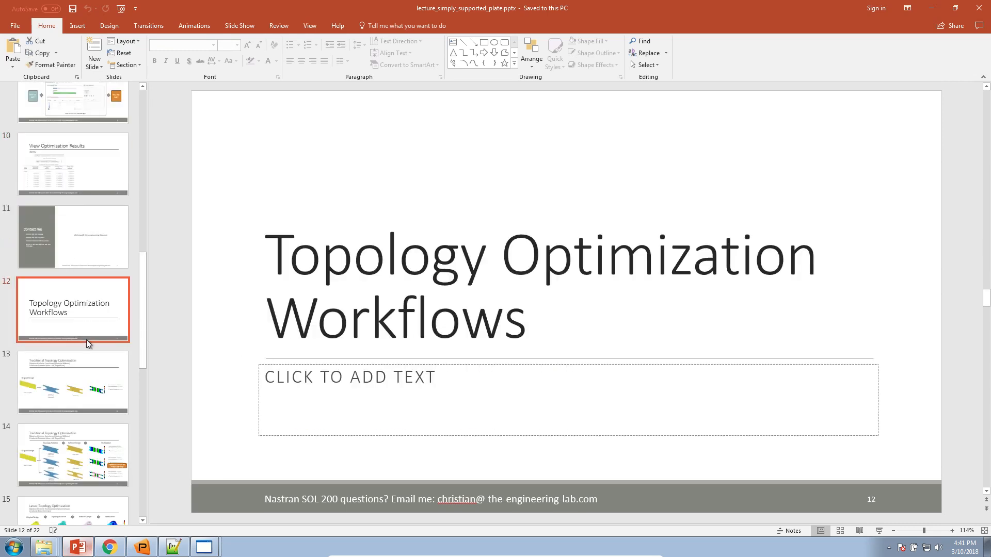
click(879, 532)
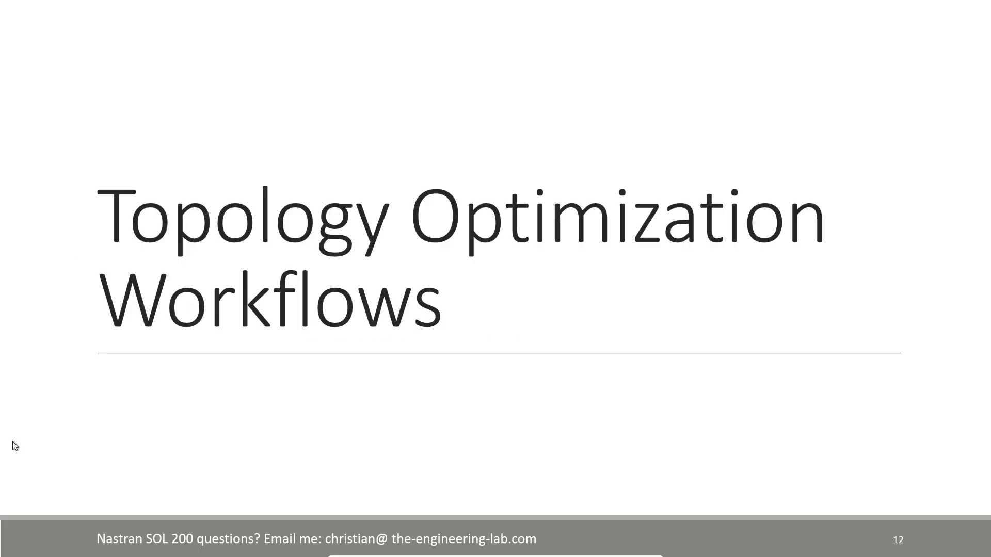
click(49, 547)
click(53, 467)
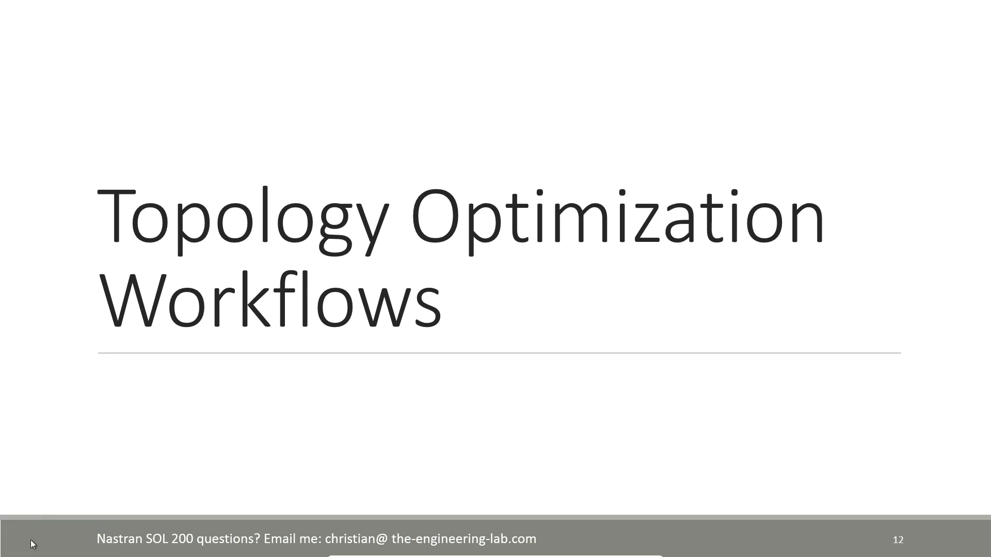
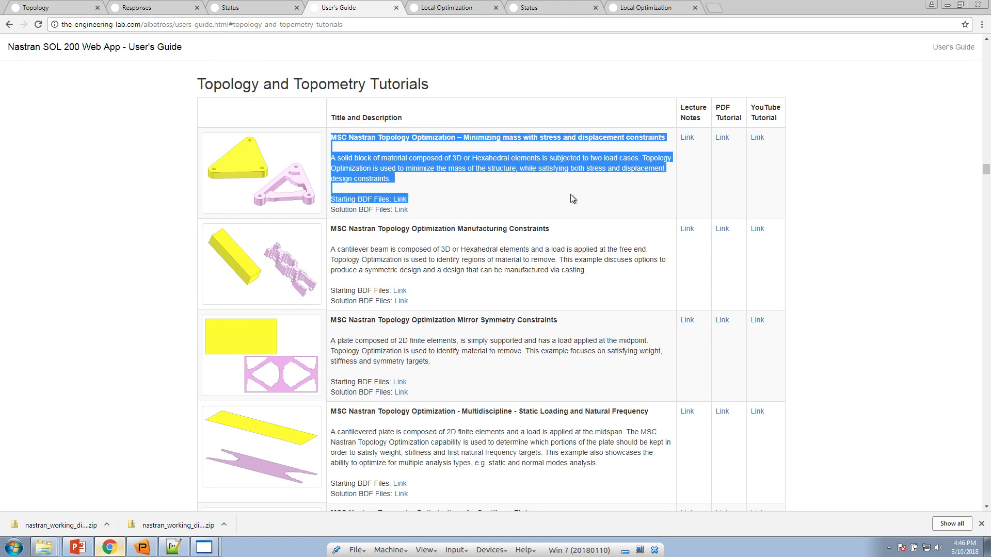
Show slide 14, highlight its title 'Traditional Topology Optimization', then minimise PowerPoint
click(89, 548)
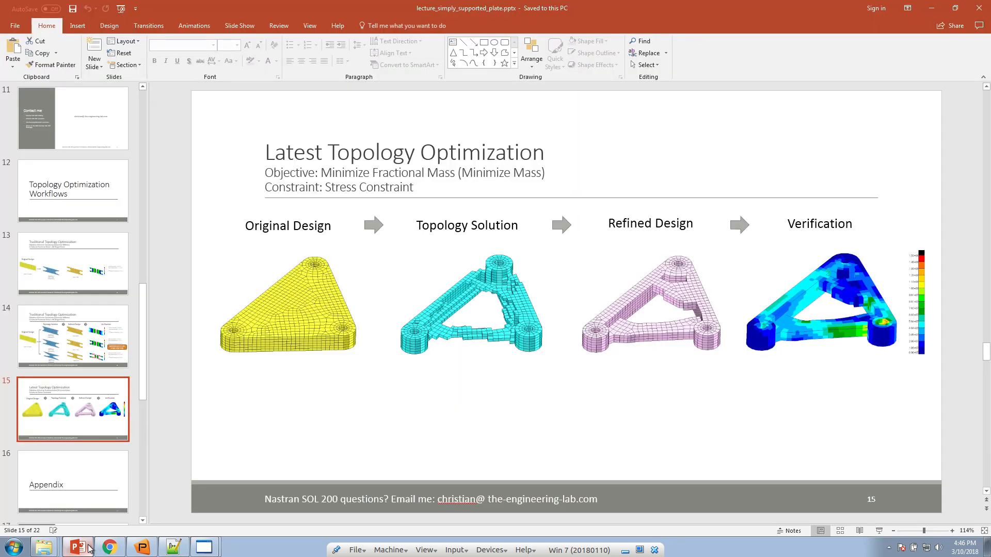
click(72, 350)
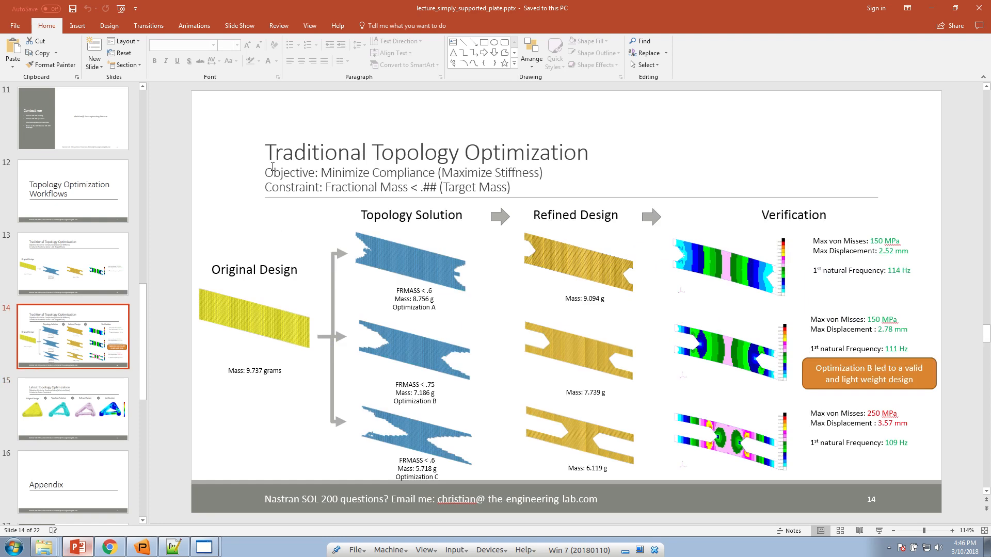
click(297, 147)
drag(298, 147, 554, 155)
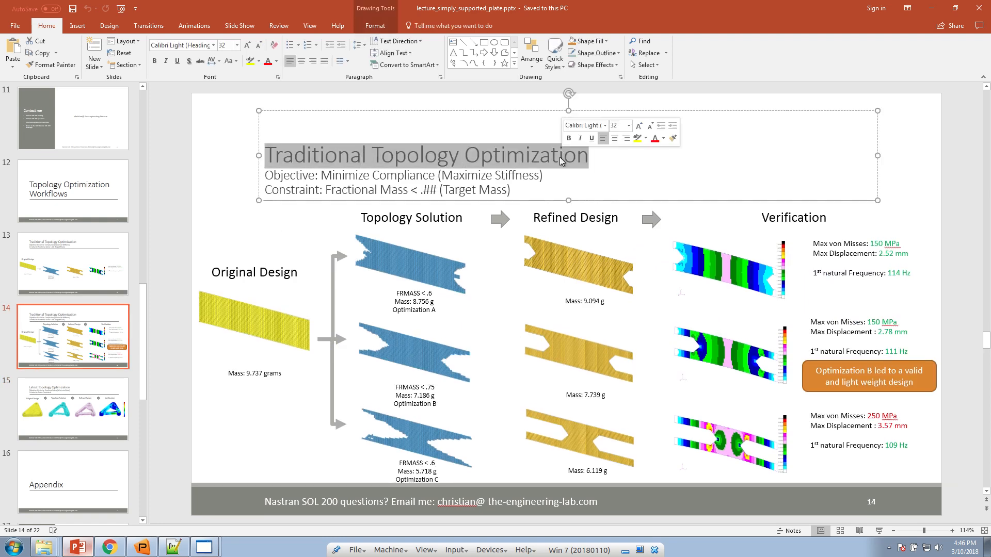
click(78, 548)
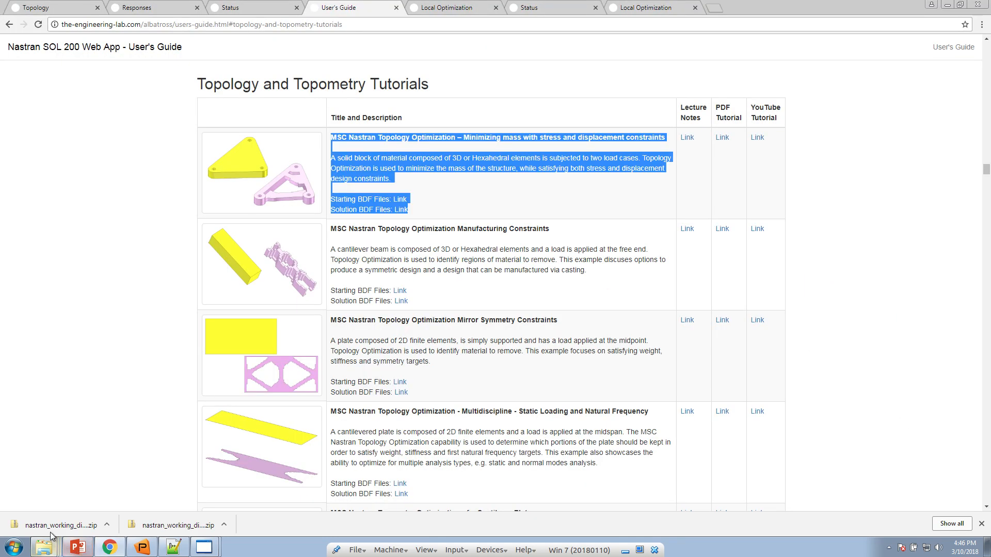
Close the User's Guide and review the run's hard-convergence message in Local Optimization results
click(525, 118)
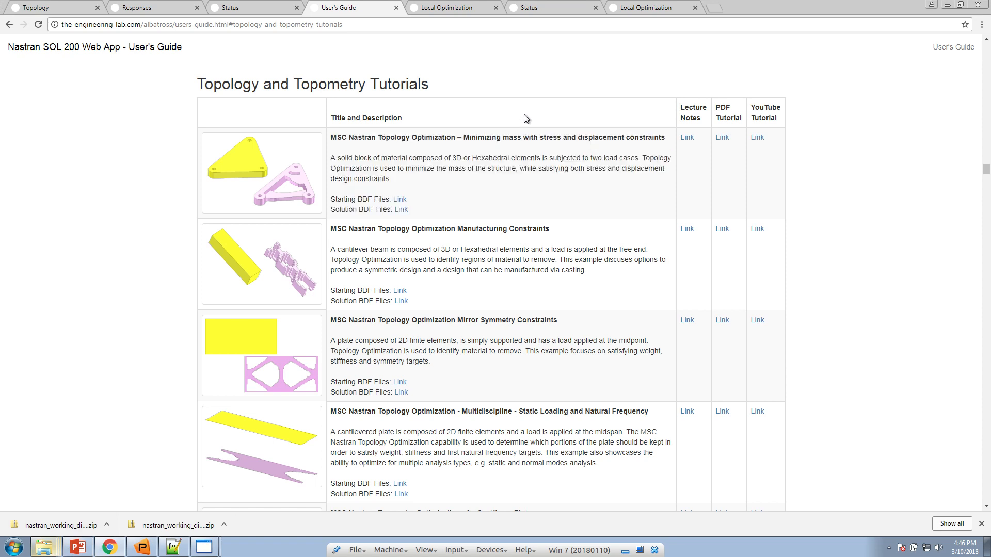
click(395, 8)
click(526, 10)
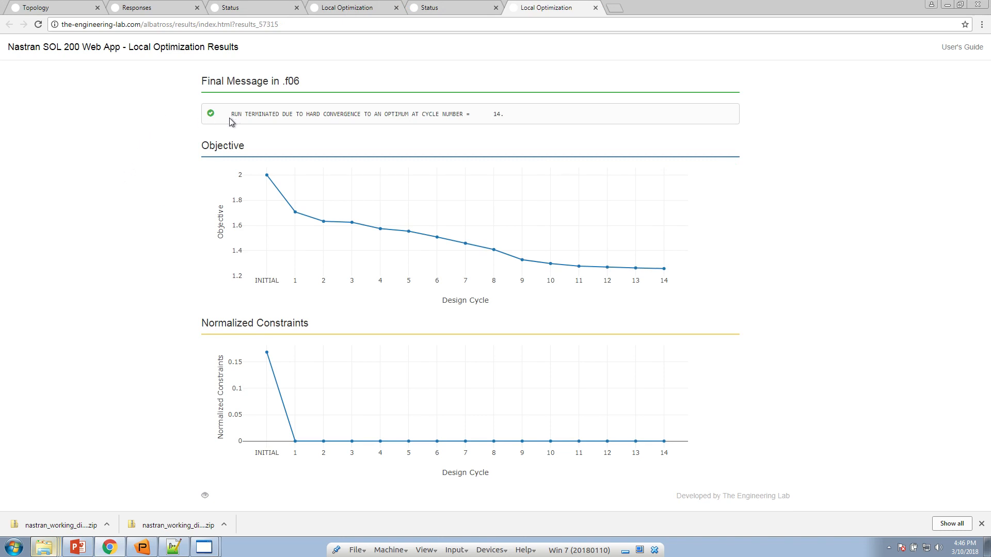
drag(233, 115, 480, 114)
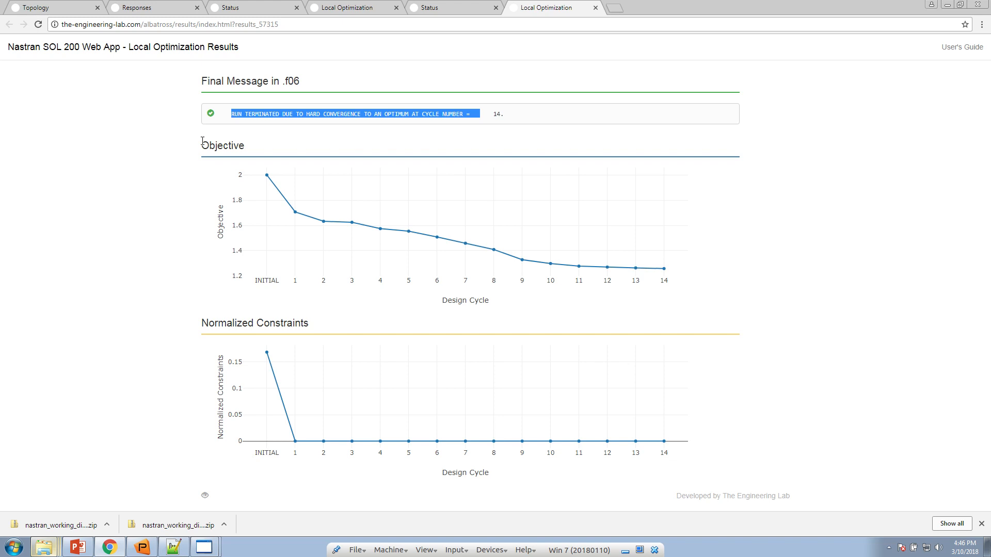
mouse_move(269, 176)
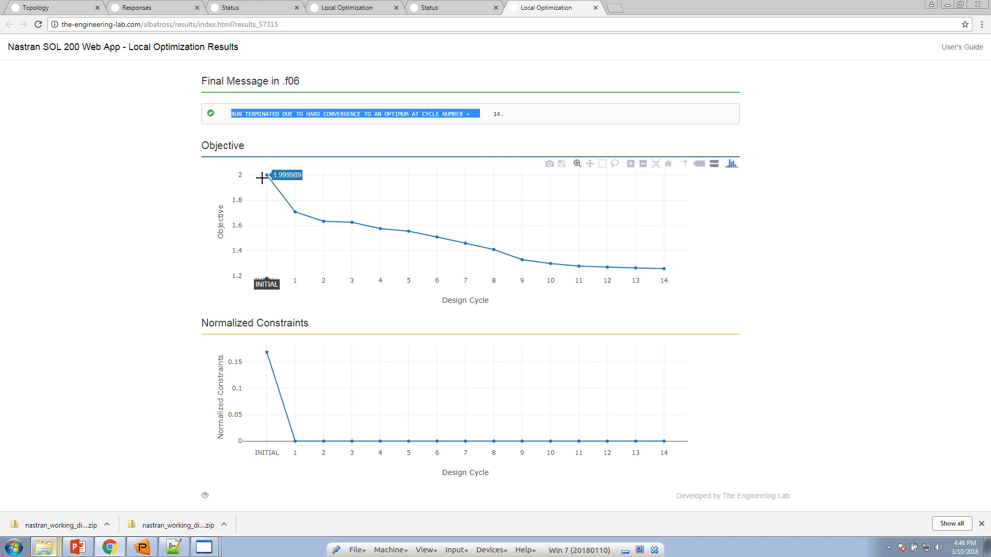
Inspect the Topology objective equation, highlighting its a1 and a2 terms
click(81, 9)
click(241, 47)
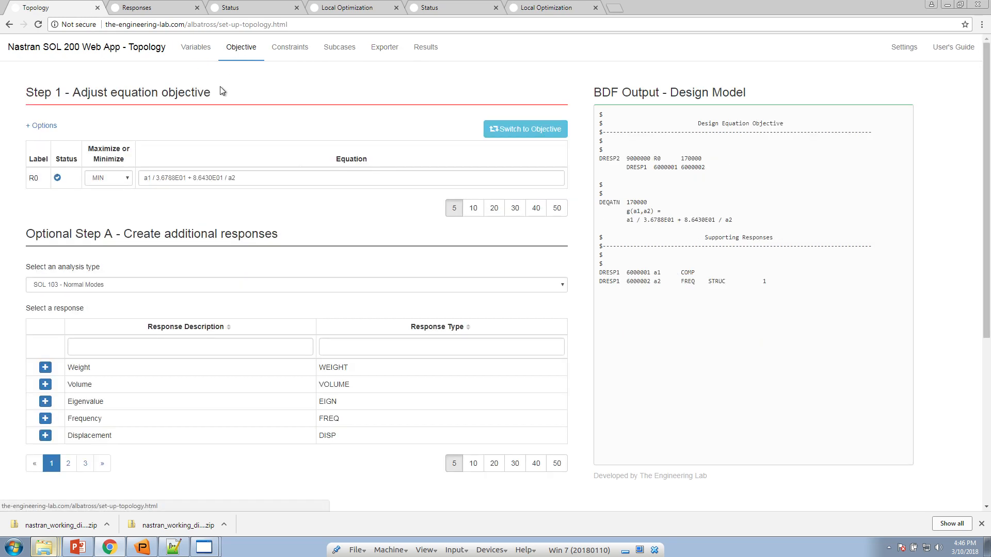
drag(149, 175, 143, 177)
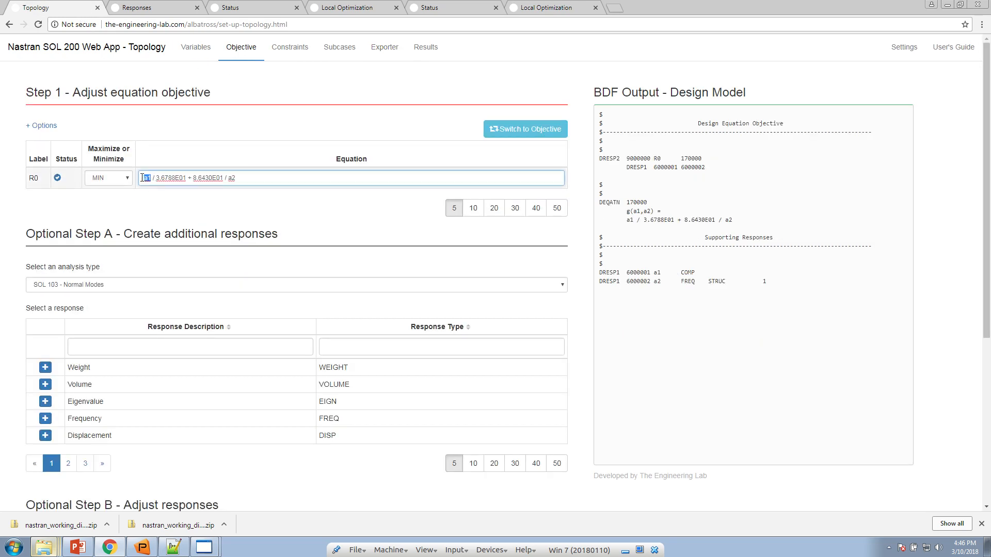
drag(227, 176, 240, 177)
click(244, 178)
Return to the results, then move the Responses page last and reload it
click(520, 10)
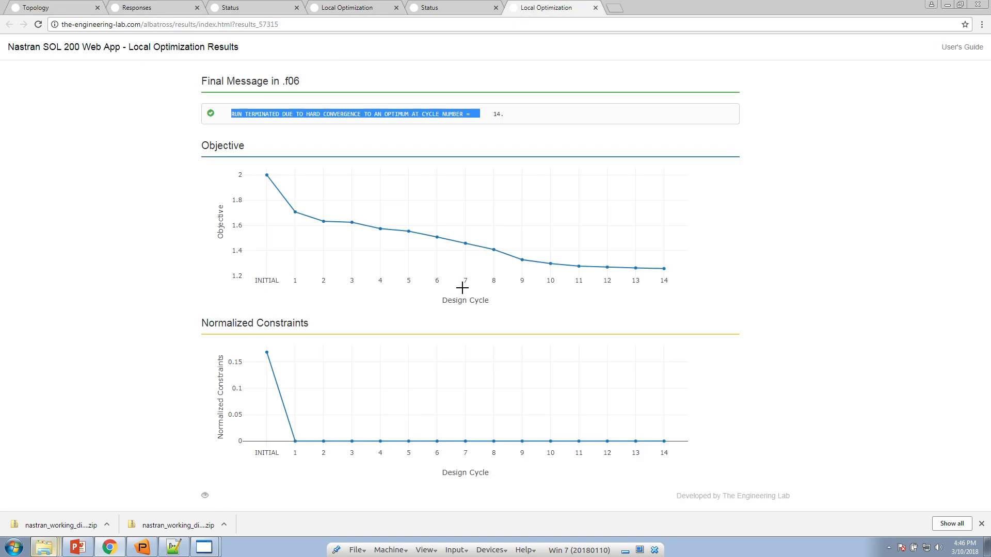
mouse_move(659, 268)
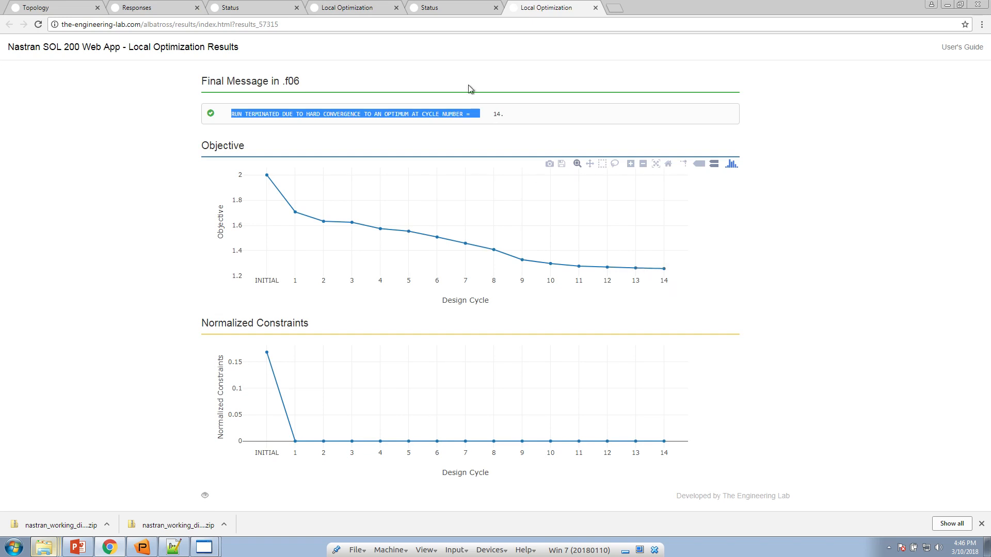
drag(175, 11, 553, 9)
click(38, 24)
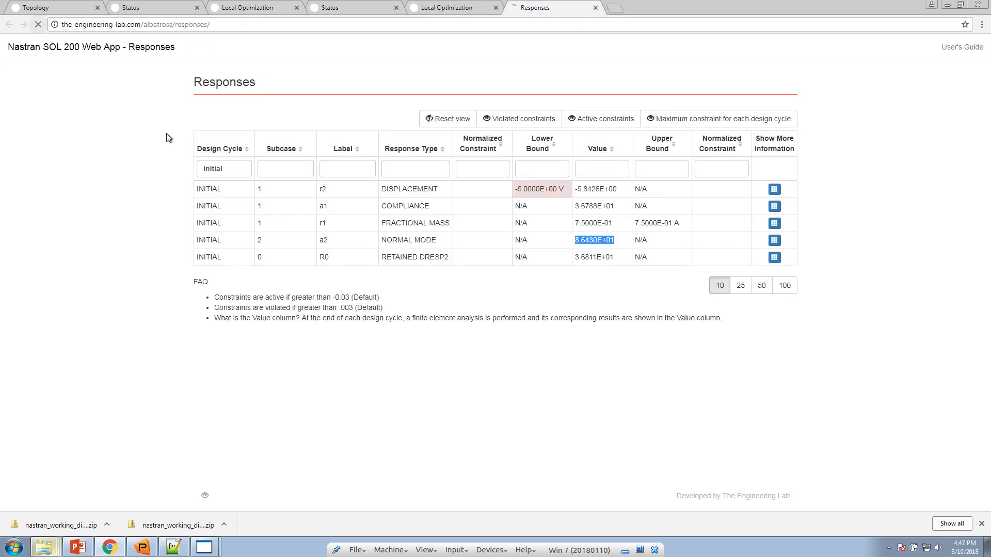
Upload model.f06 from Downloads\nastran_working_directory (1) into Responses
click(340, 117)
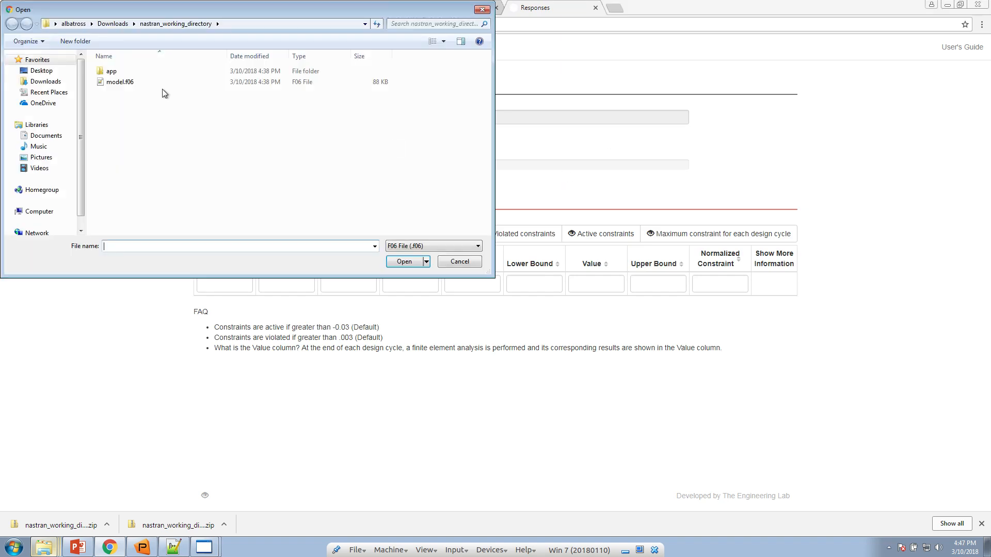
double_click(129, 81)
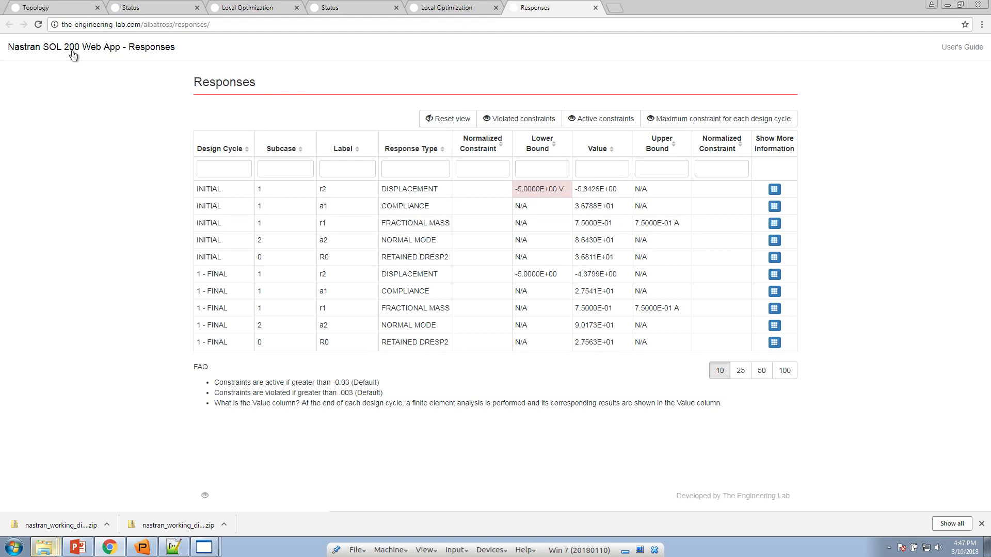
click(37, 24)
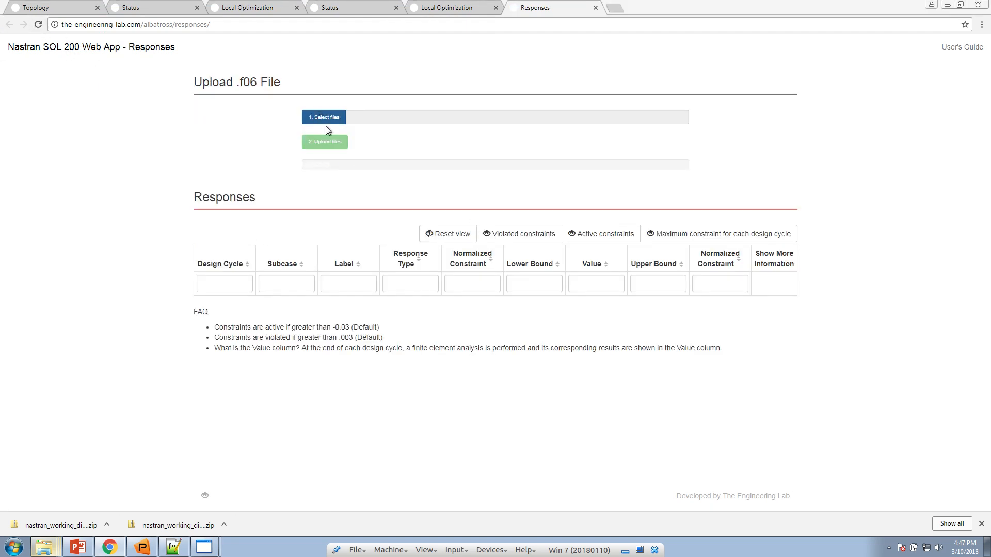
click(320, 113)
click(112, 23)
double_click(130, 82)
click(129, 81)
double_click(128, 81)
click(308, 146)
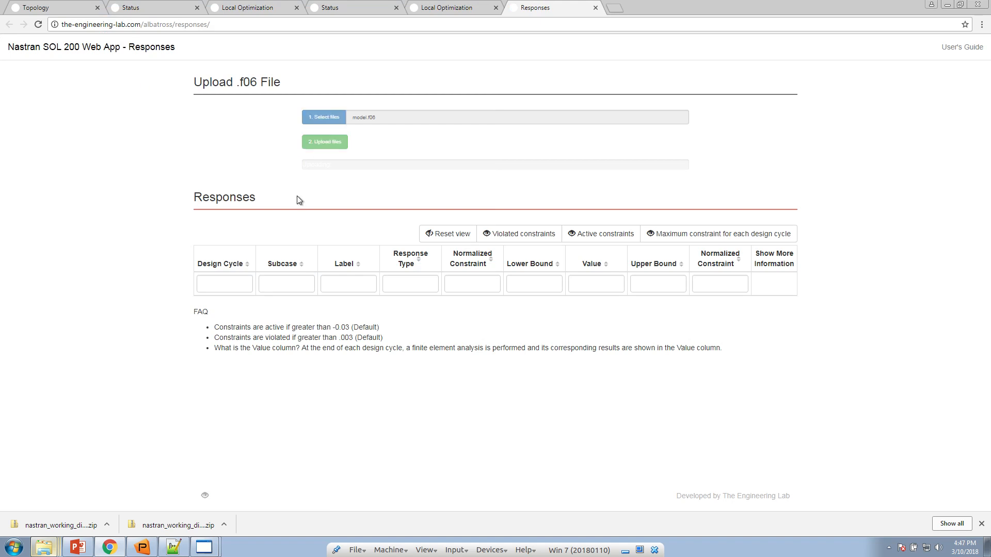
Filter to design cycle 14 and check final compliance 1.7383E+01 and normal mode 1.1006E+02
click(320, 370)
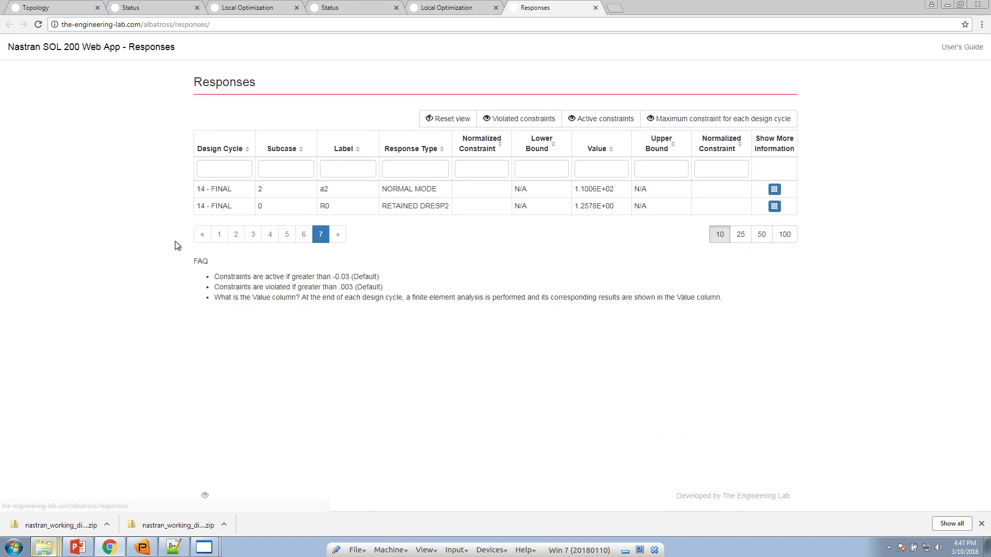
click(240, 168)
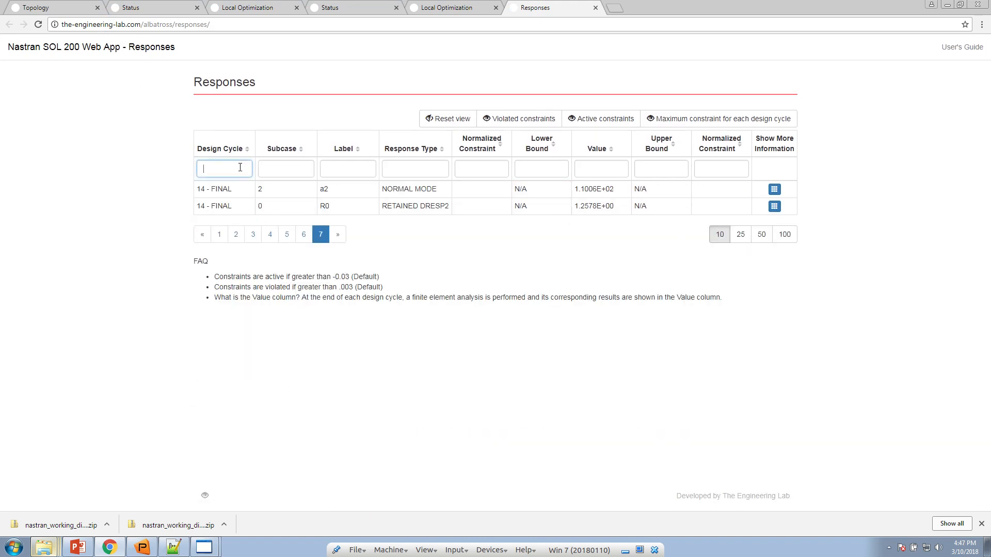
text(14)
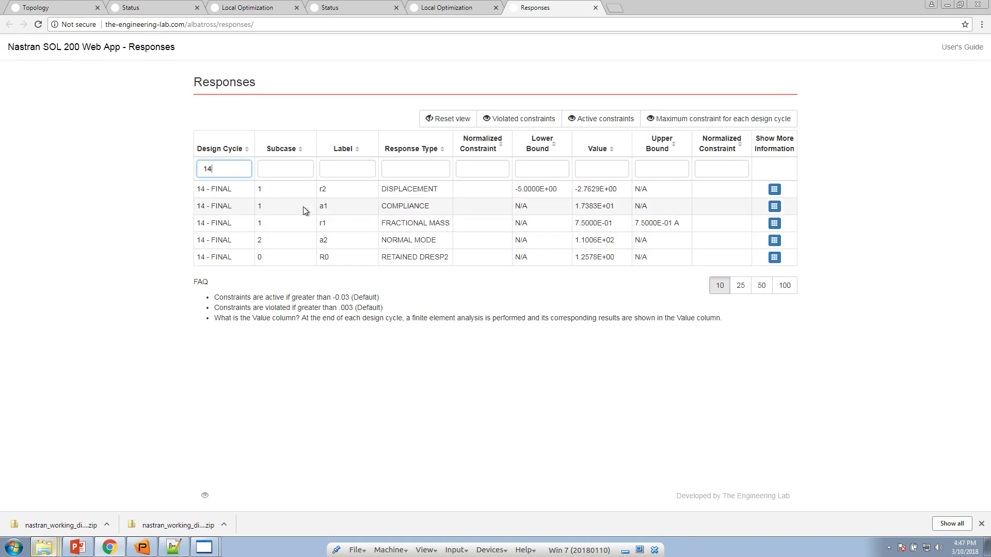
drag(573, 208, 619, 210)
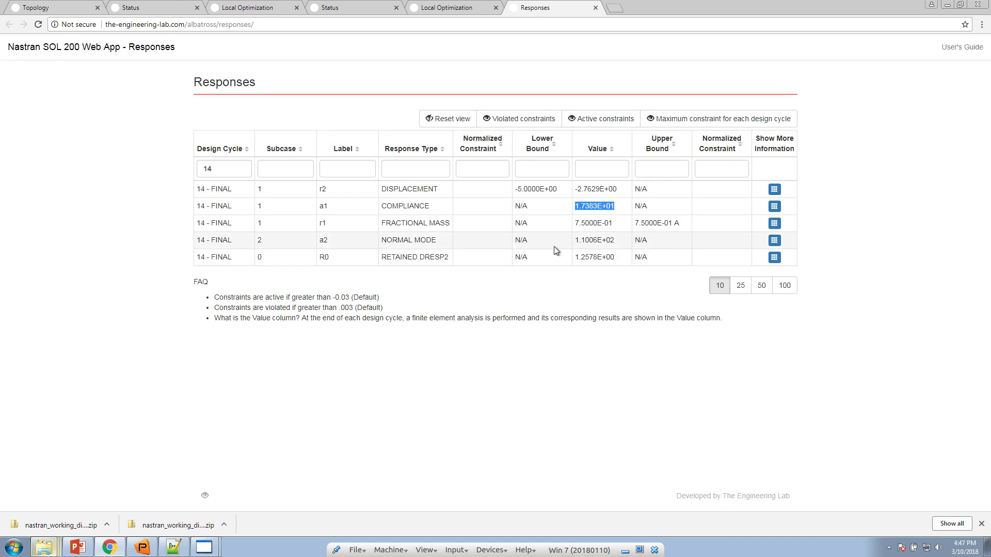
drag(575, 240, 589, 240)
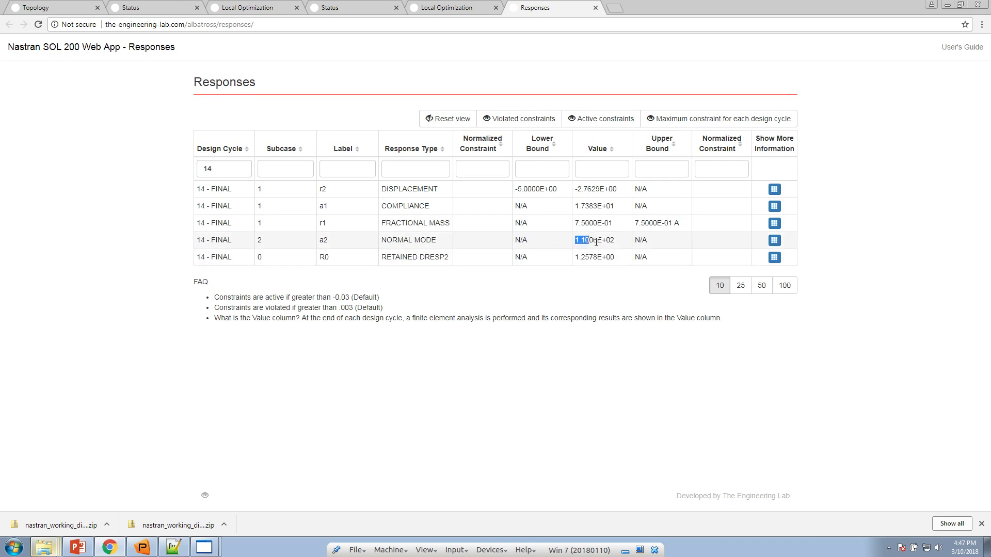
drag(575, 207, 617, 207)
drag(574, 240, 617, 241)
click(85, 9)
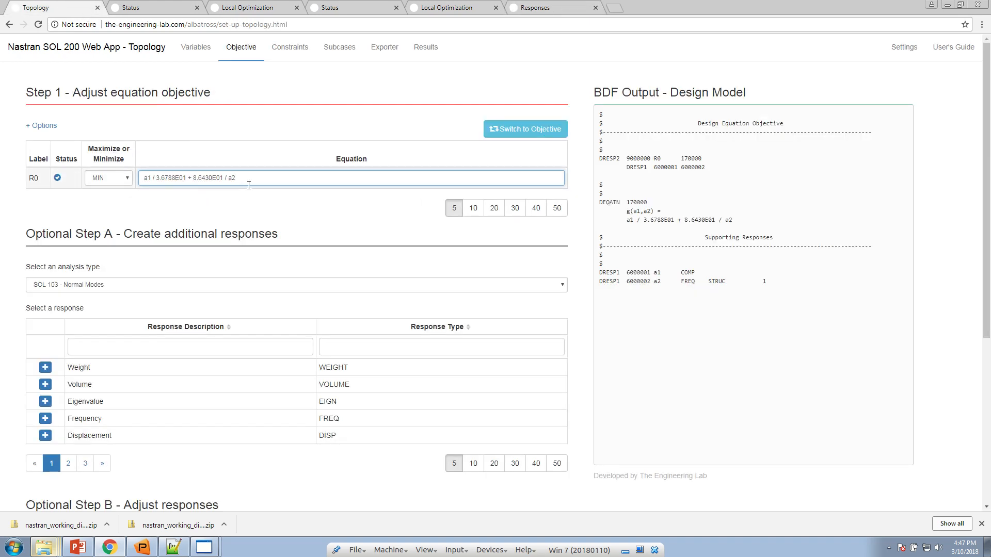
Review the objective equation and Local Optimization results, then close Chrome's download shelf
drag(239, 178, 129, 182)
click(474, 11)
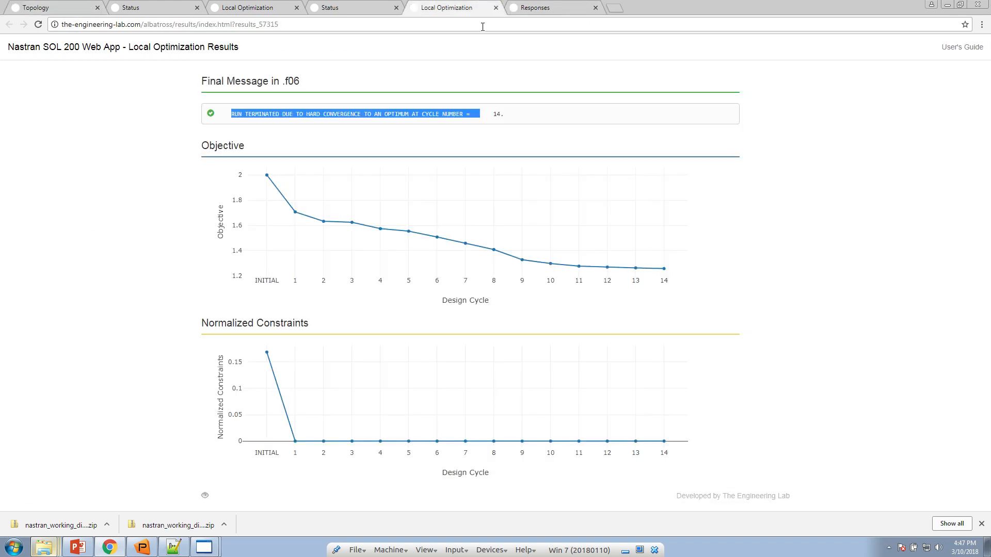
mouse_move(657, 265)
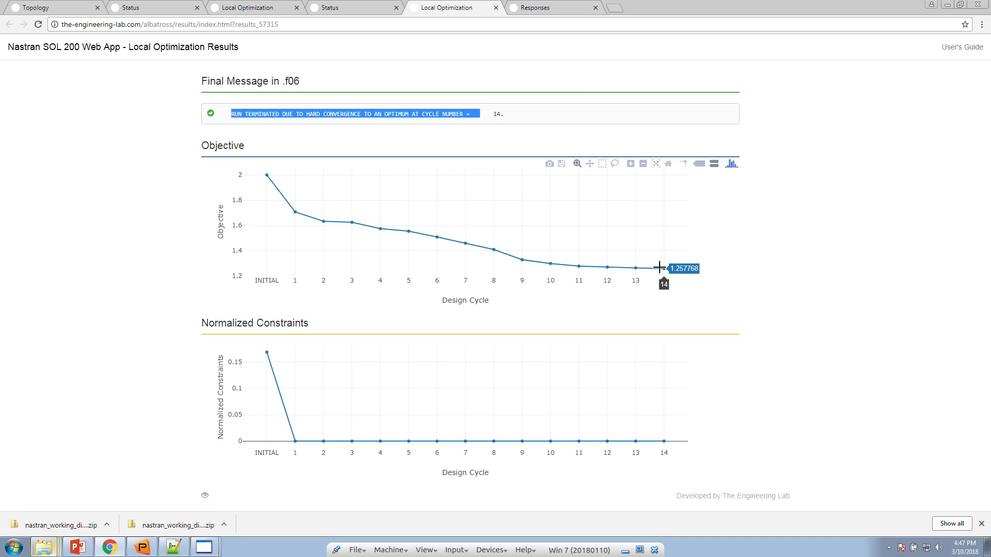
click(830, 323)
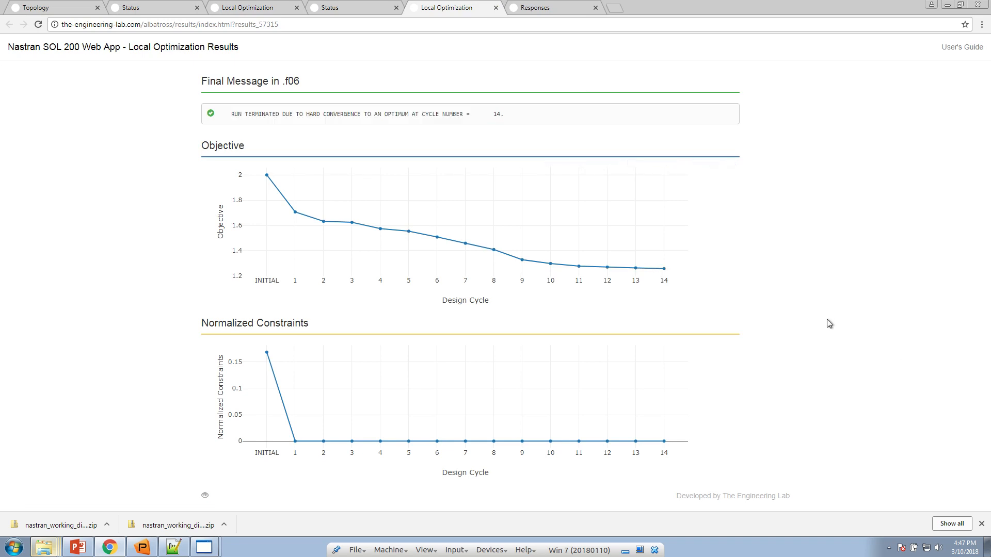
click(981, 523)
Enlarge Patran's viewport by shrinking its command output area, leaving the plate mesh in front
mouse_move(318, 437)
click(141, 547)
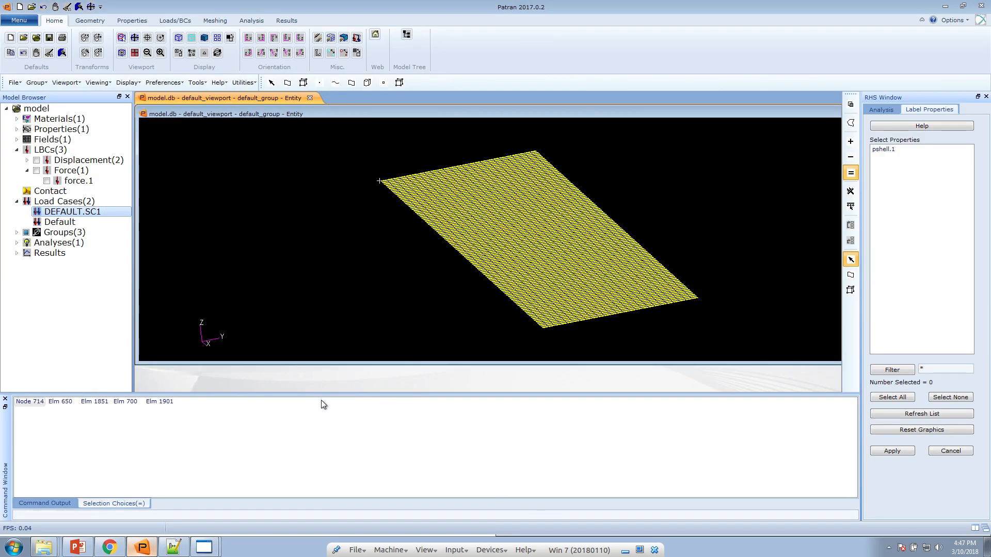
drag(321, 394, 321, 457)
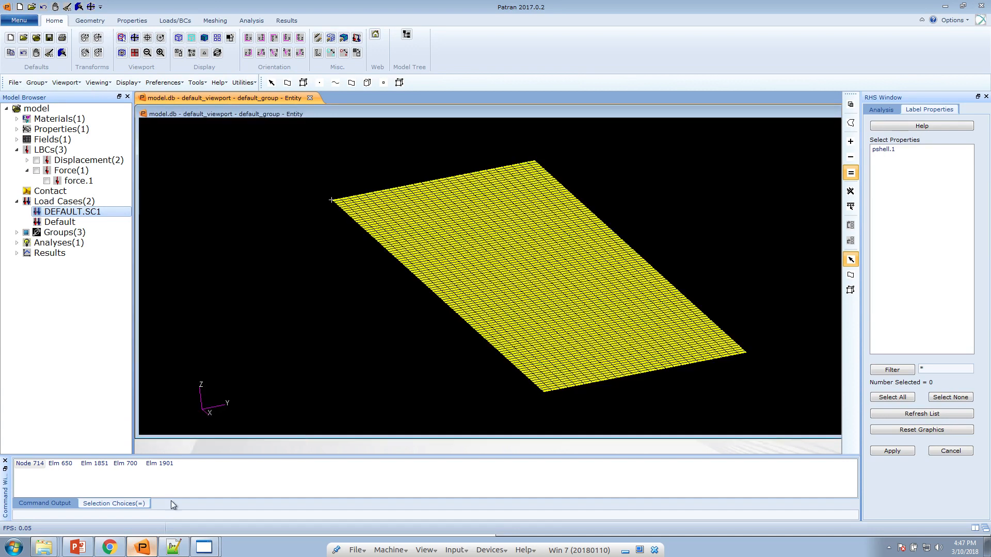
click(109, 547)
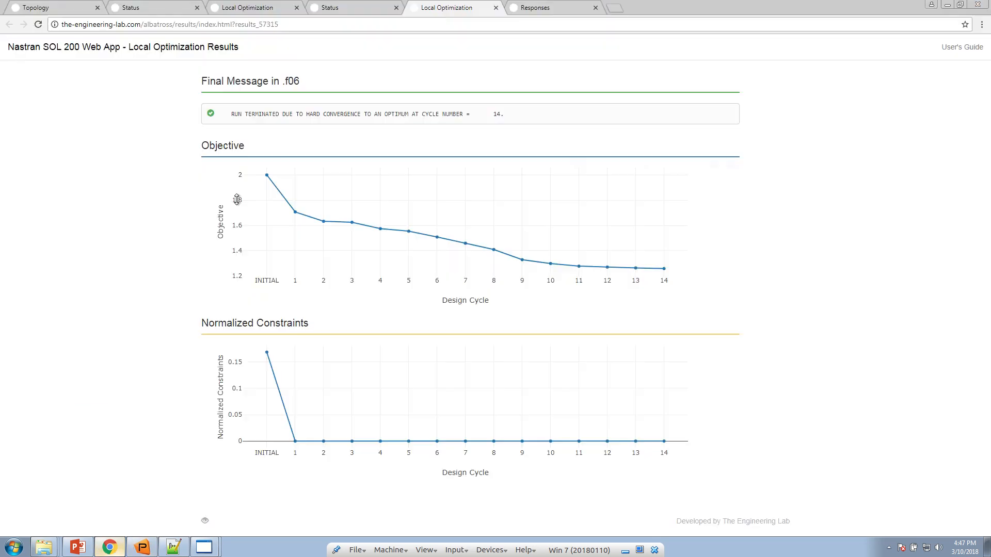
drag(238, 113, 481, 114)
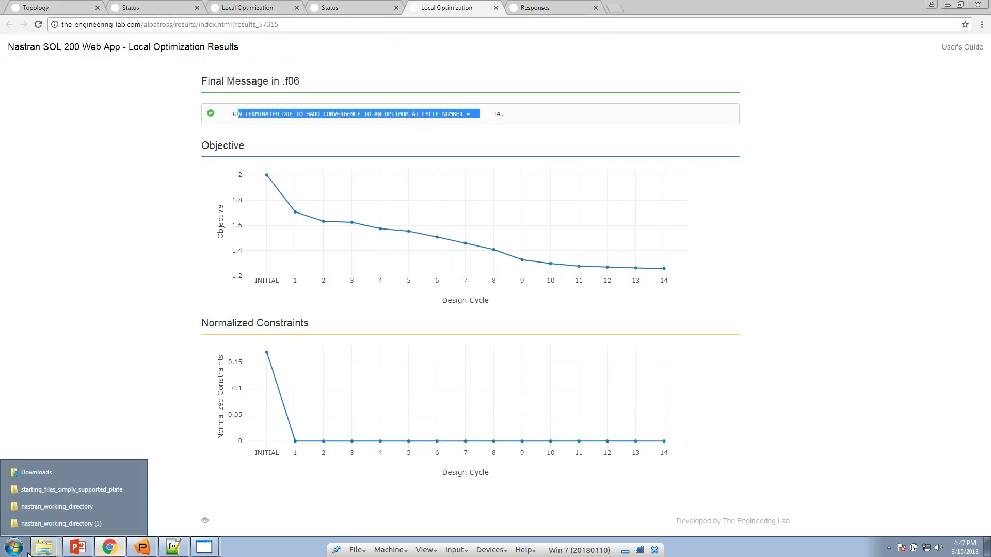
click(101, 552)
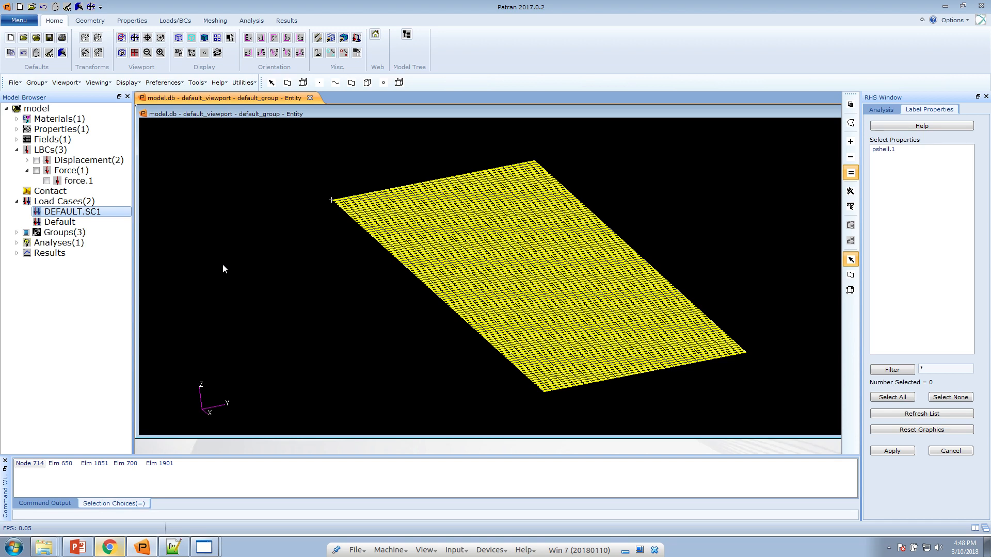
Open Tools > Design Study > Post-Process and locate model.des in the working directory
click(196, 82)
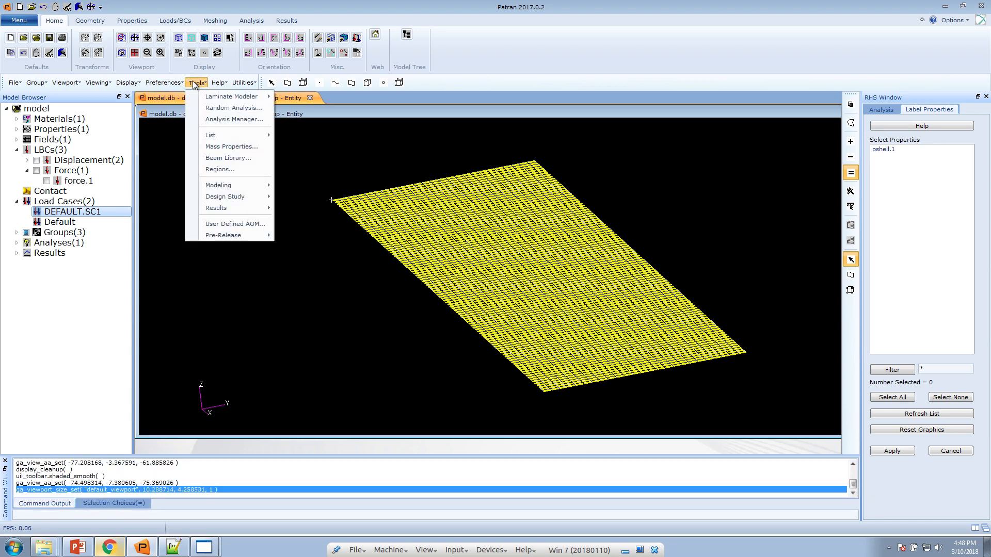
mouse_move(247, 197)
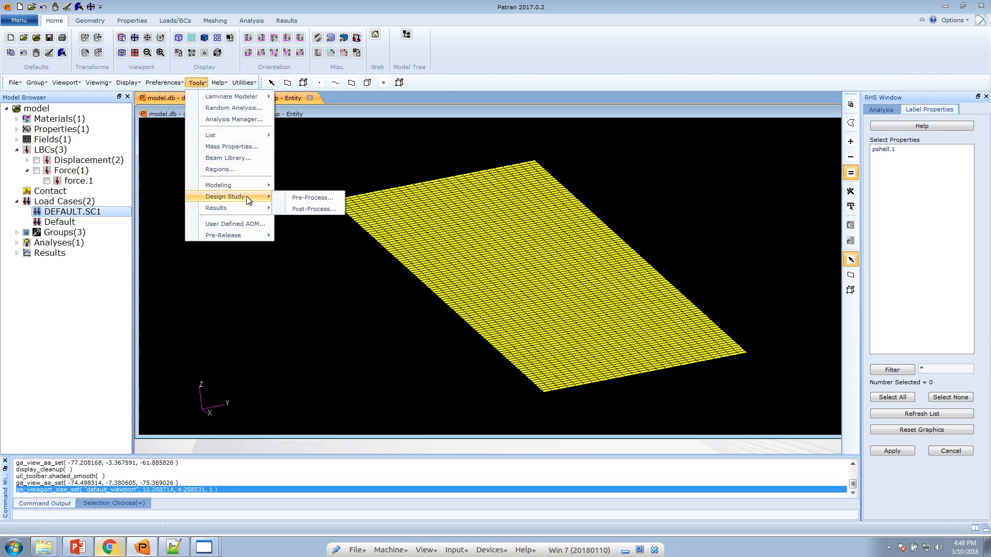
click(285, 209)
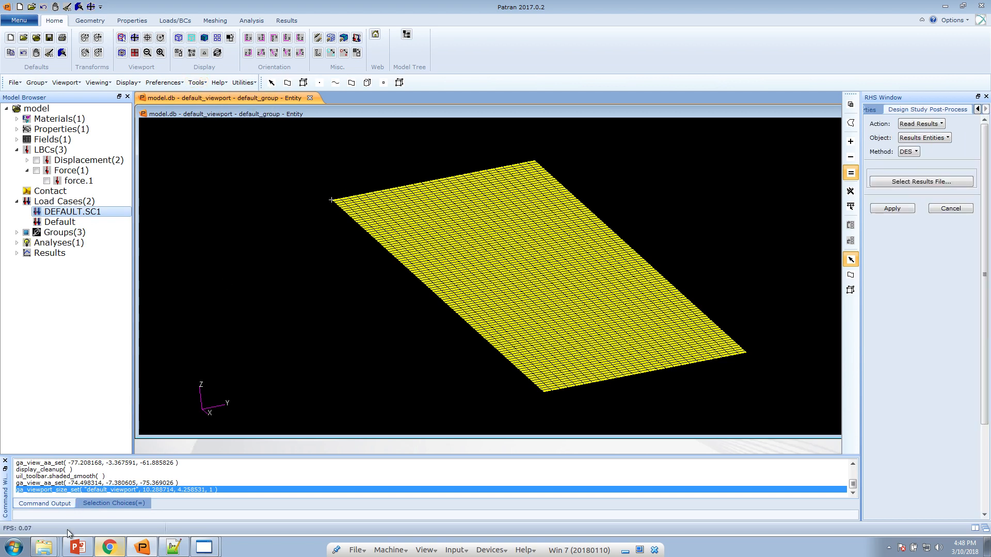
right_click(45, 547)
click(59, 523)
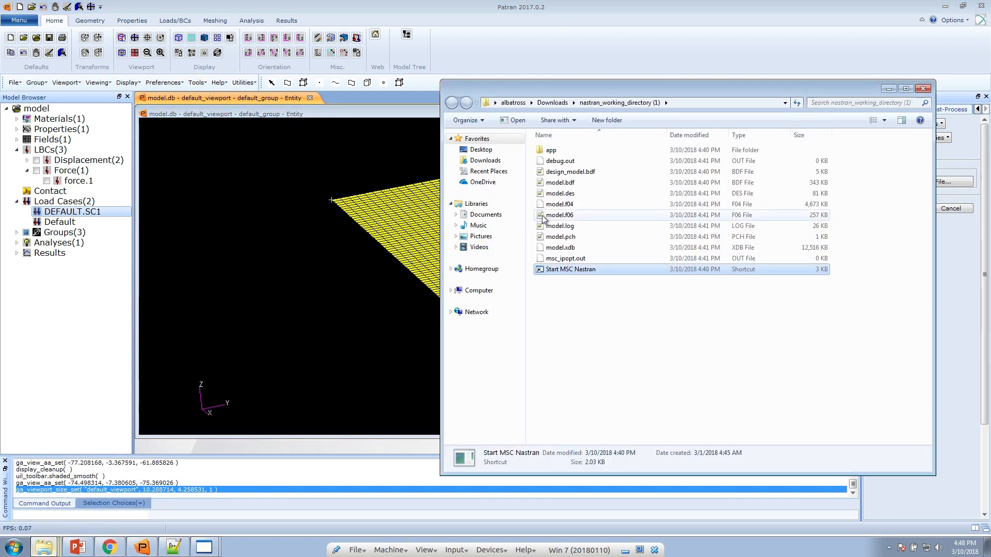
click(552, 198)
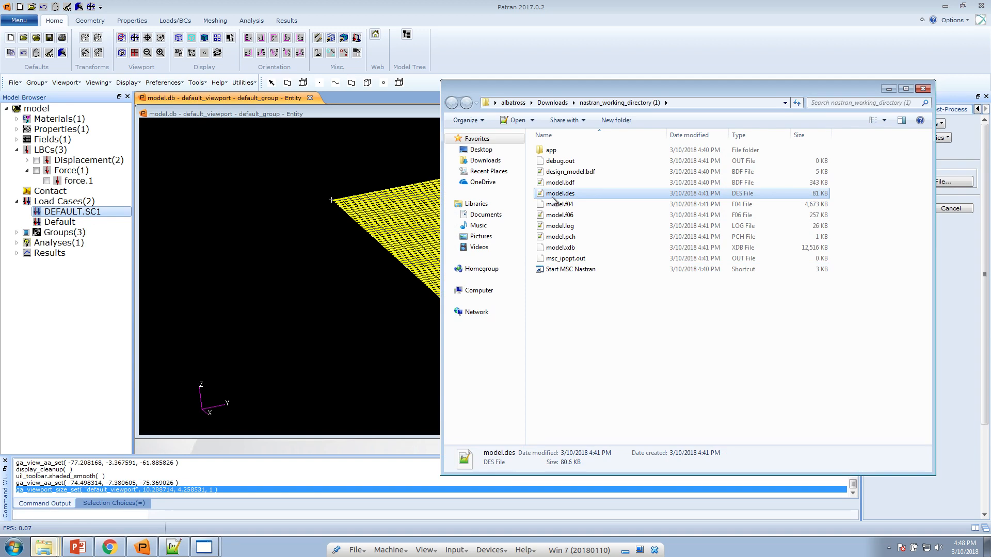
click(641, 50)
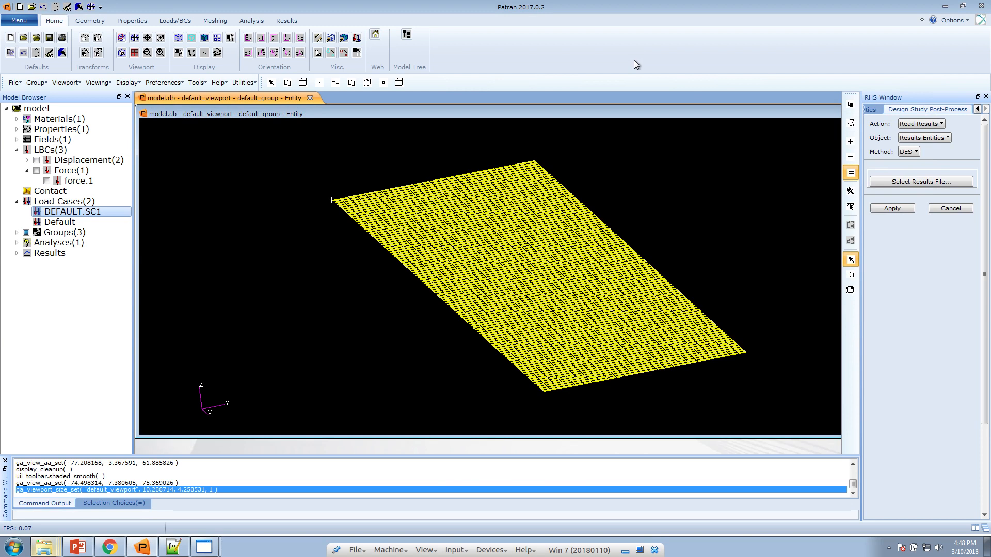
Select model.des from Downloads\nastran_working_directory (1) as the results file and apply it
click(921, 183)
click(692, 102)
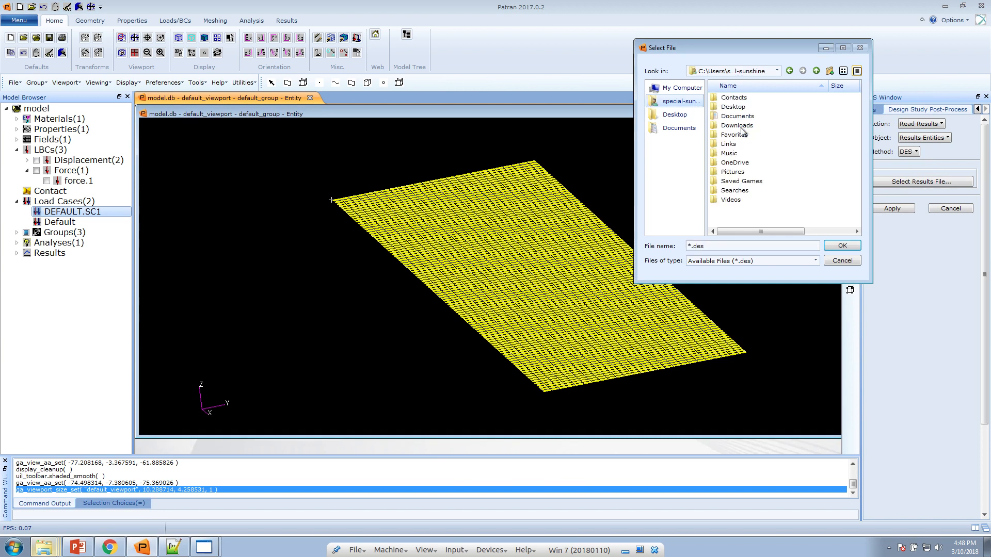
double_click(744, 126)
click(742, 108)
double_click(740, 107)
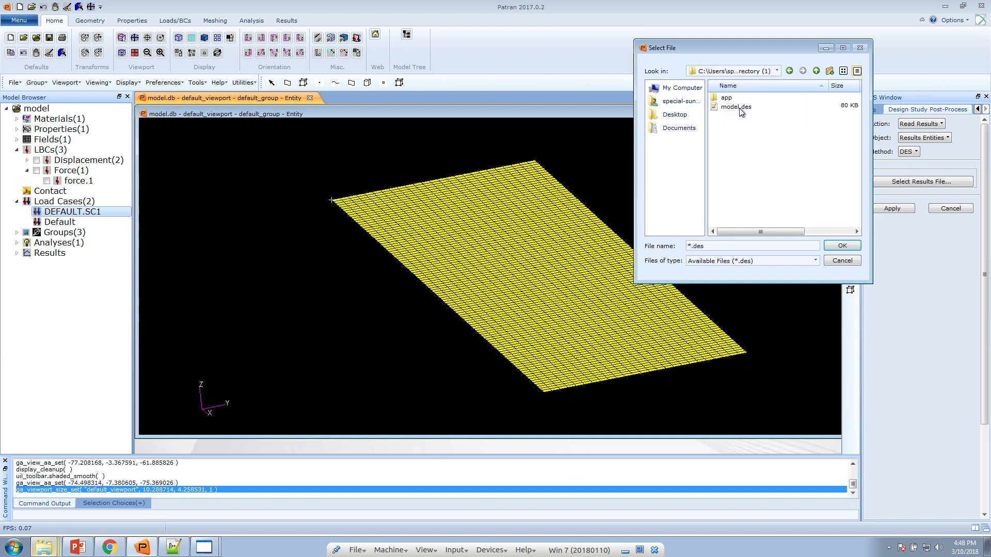
double_click(739, 107)
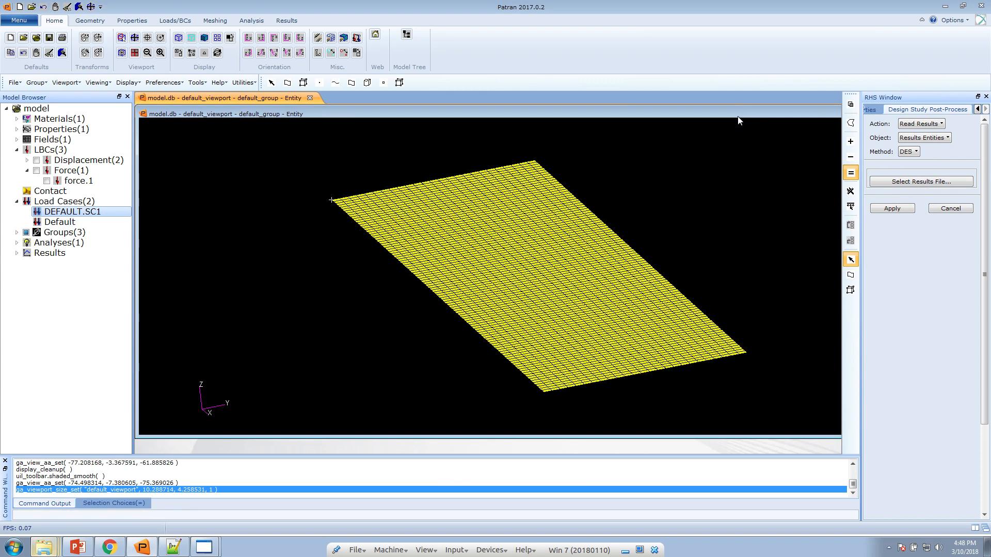
double_click(737, 115)
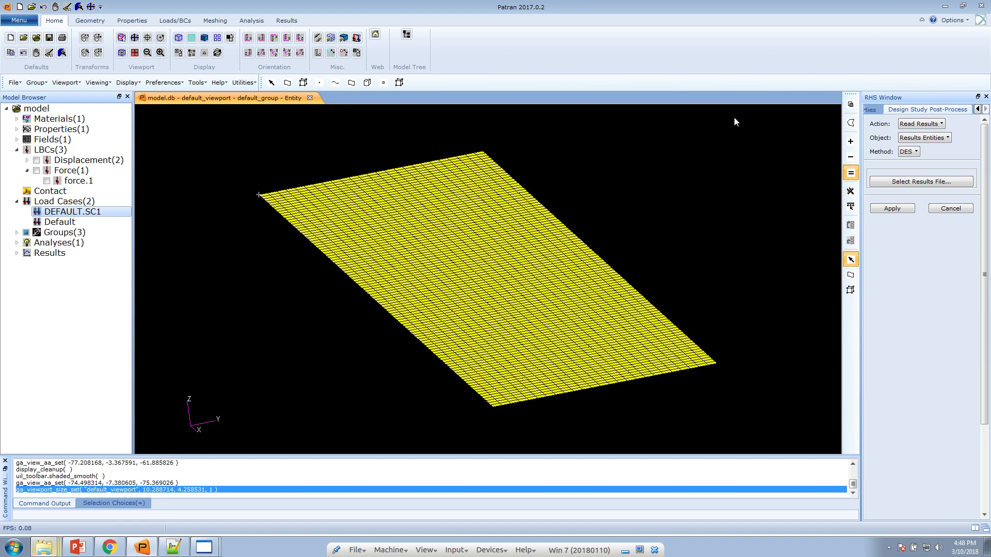
click(891, 182)
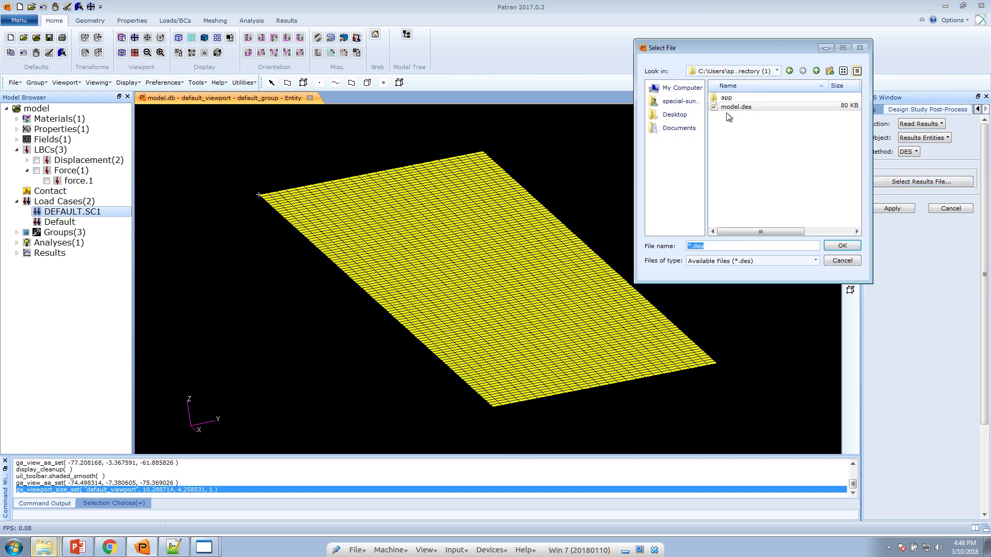
click(729, 110)
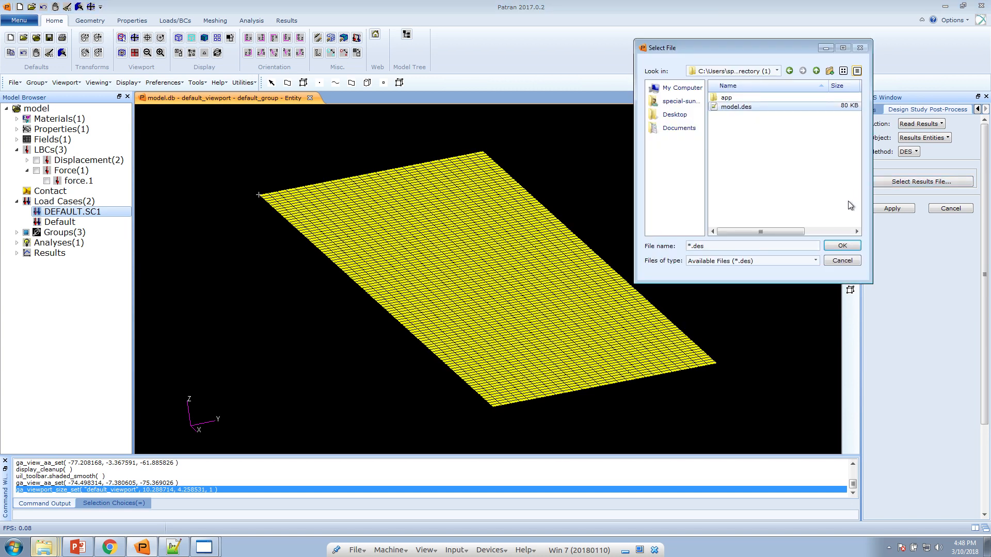
click(757, 107)
double_click(758, 107)
click(894, 210)
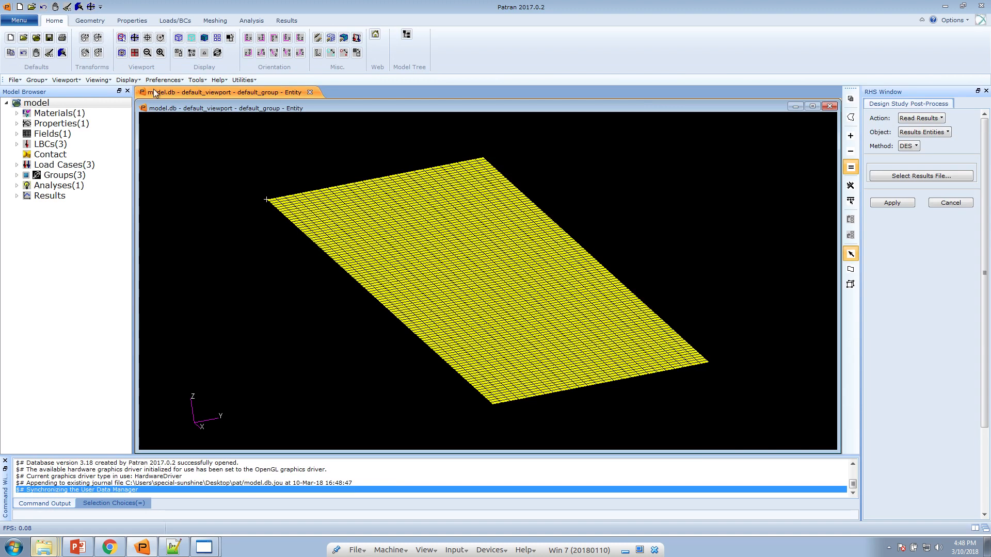
Set the action to Display Results for DESIGN CYCLE: 14 with Fringe enabled
click(930, 118)
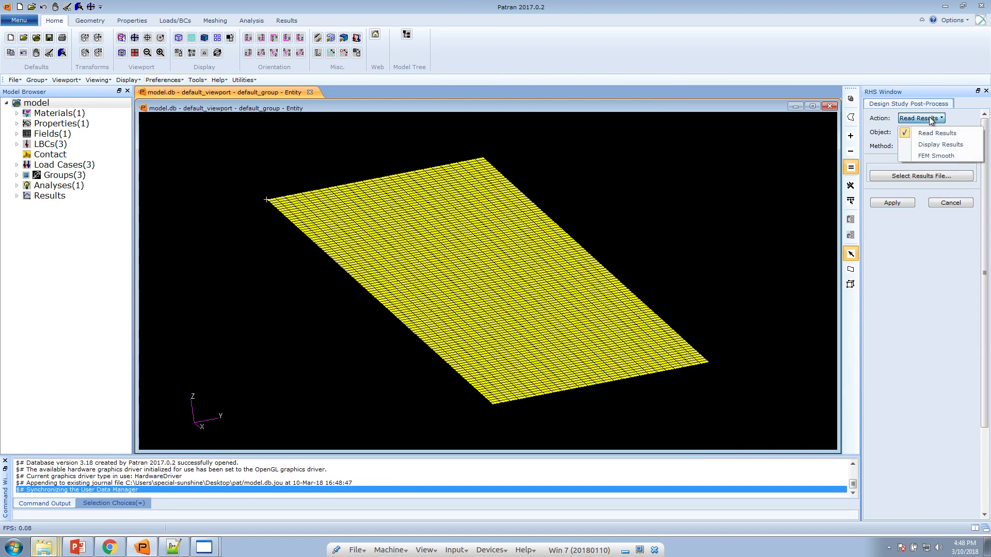
click(936, 147)
click(928, 176)
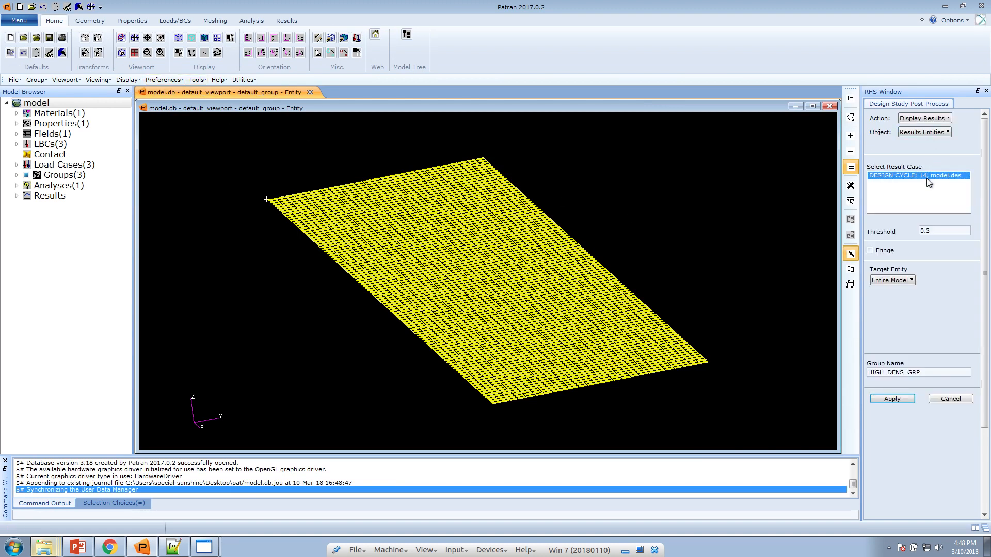
click(891, 251)
click(932, 232)
click(86, 540)
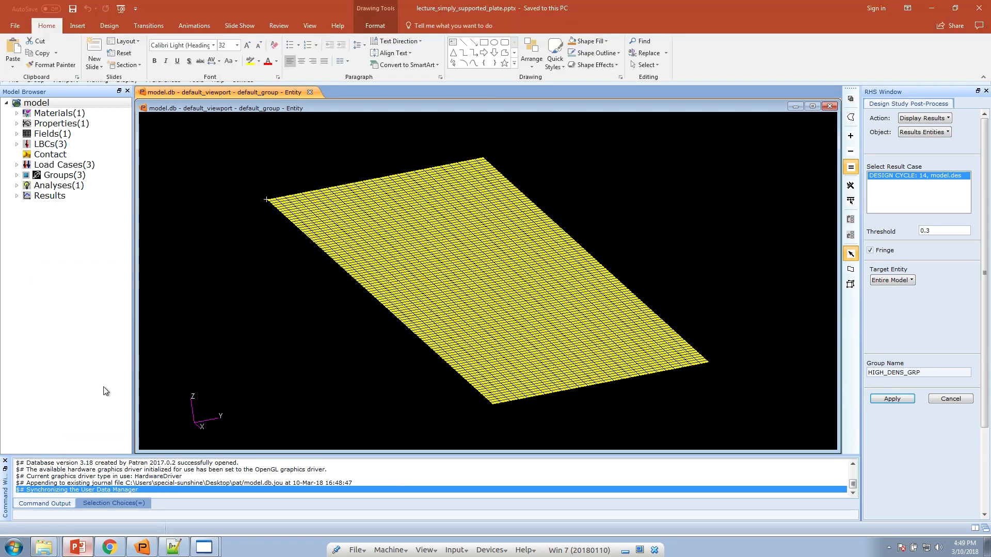
Review slides 21 and 22, zooming to 256% on the Threshold panel, then minimise PowerPoint
scroll(90, 418, down, 6)
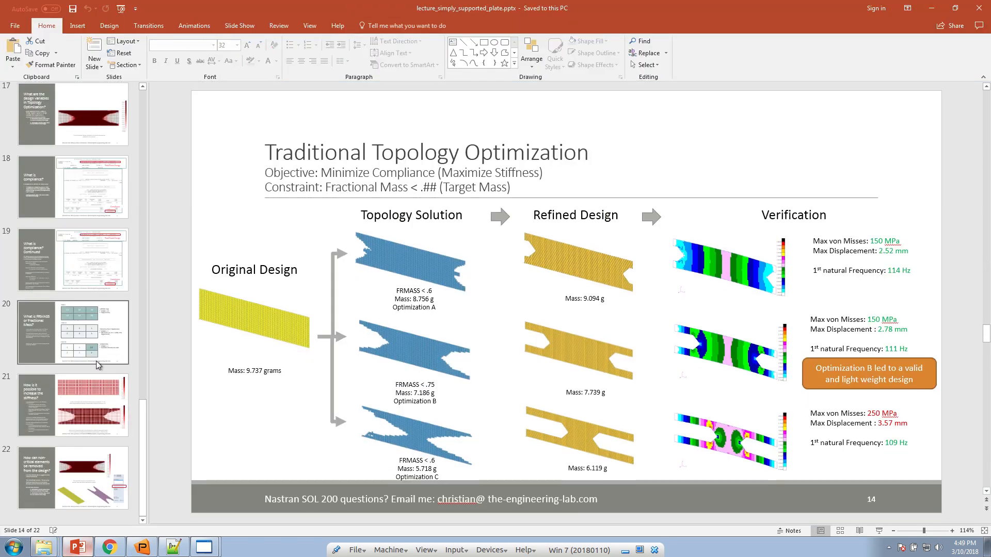
click(109, 408)
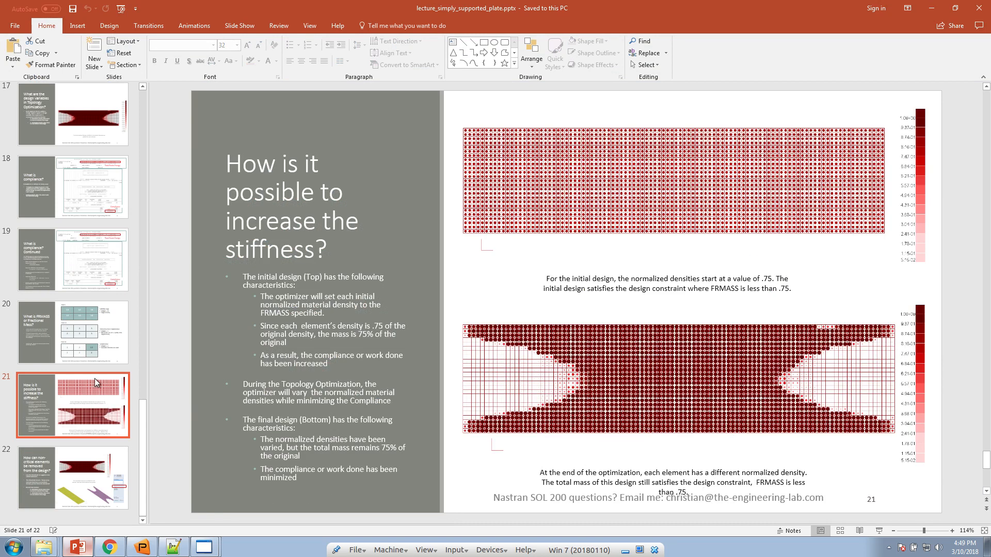
click(103, 454)
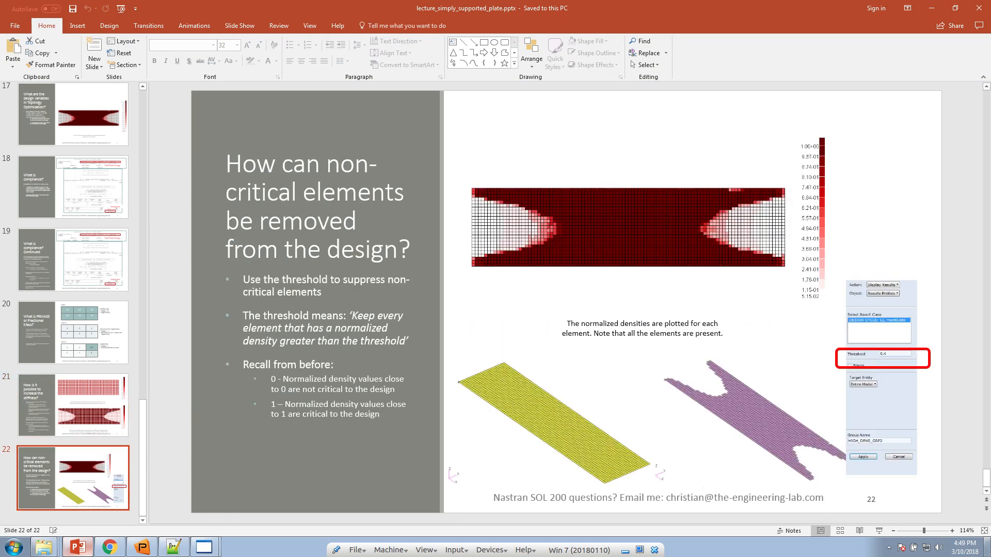
click(935, 531)
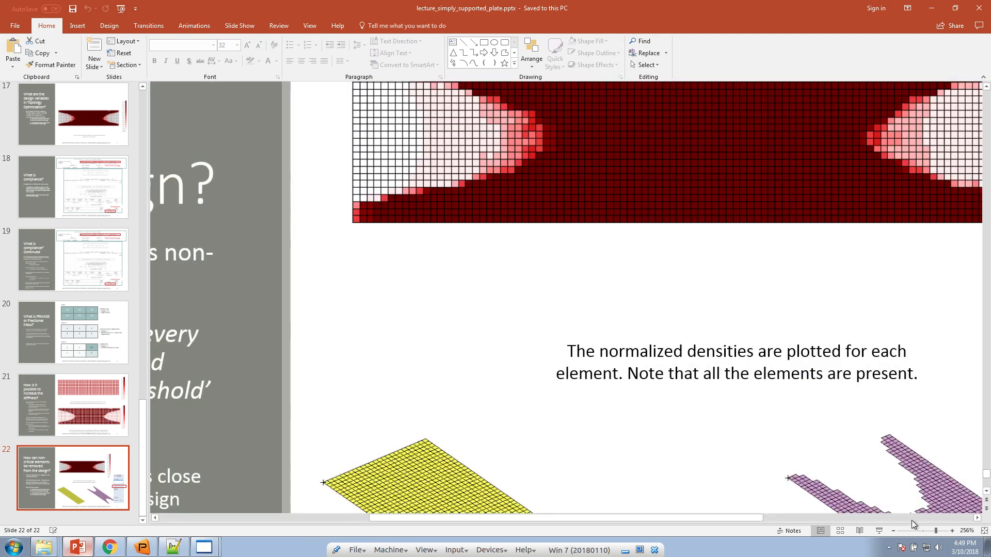
click(911, 517)
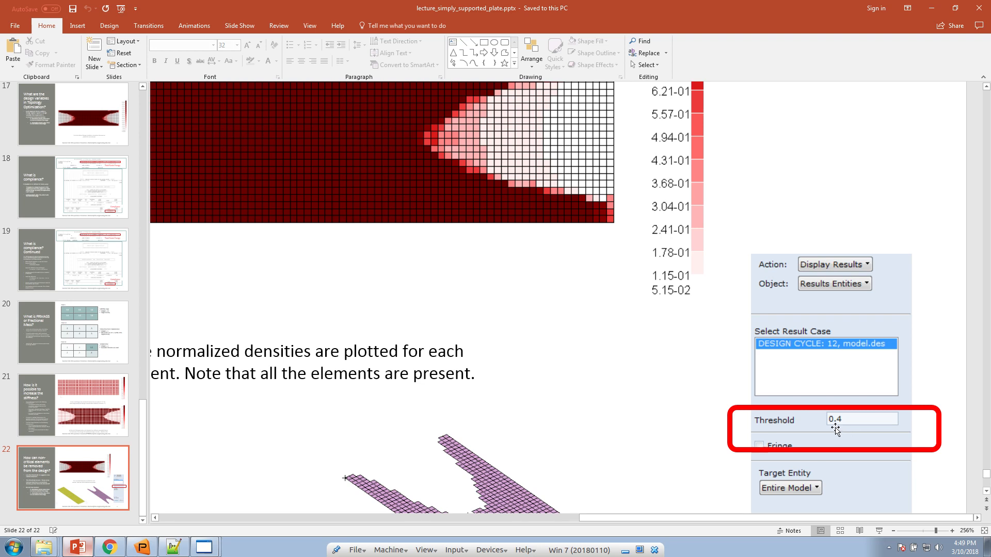
click(925, 8)
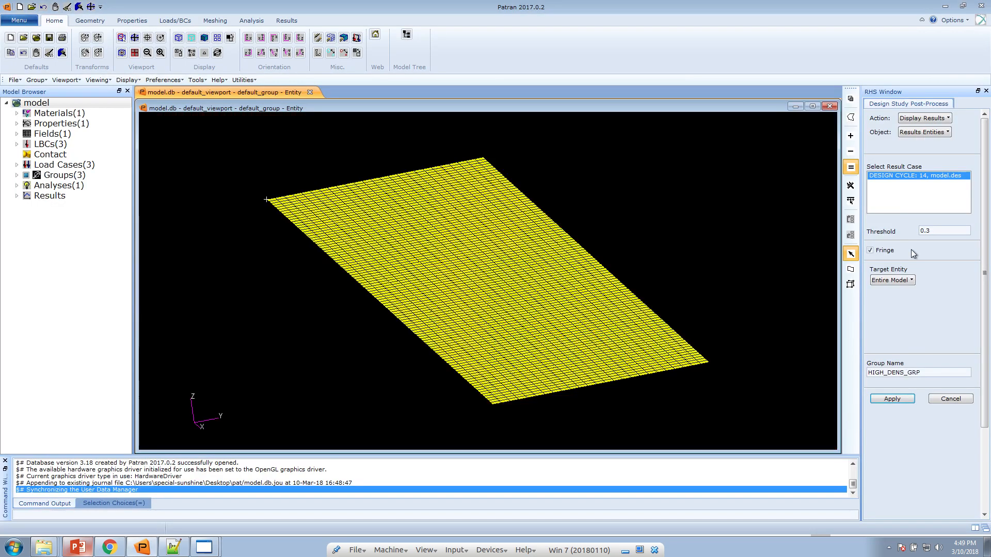
Apply a 0.4 density threshold, then rotate and zoom to inspect the red density fringe
drag(927, 232, 934, 233)
click(903, 400)
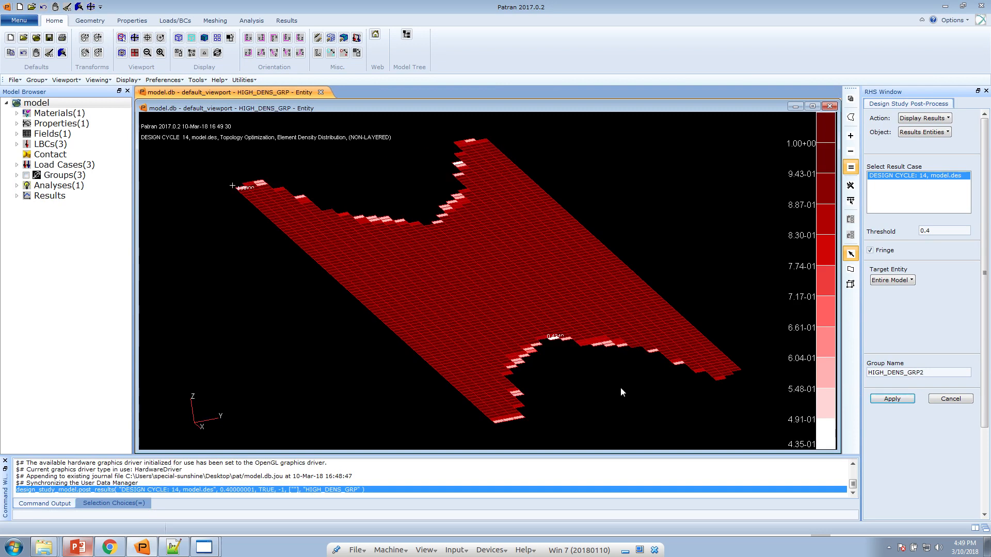
drag(592, 380, 359, 495)
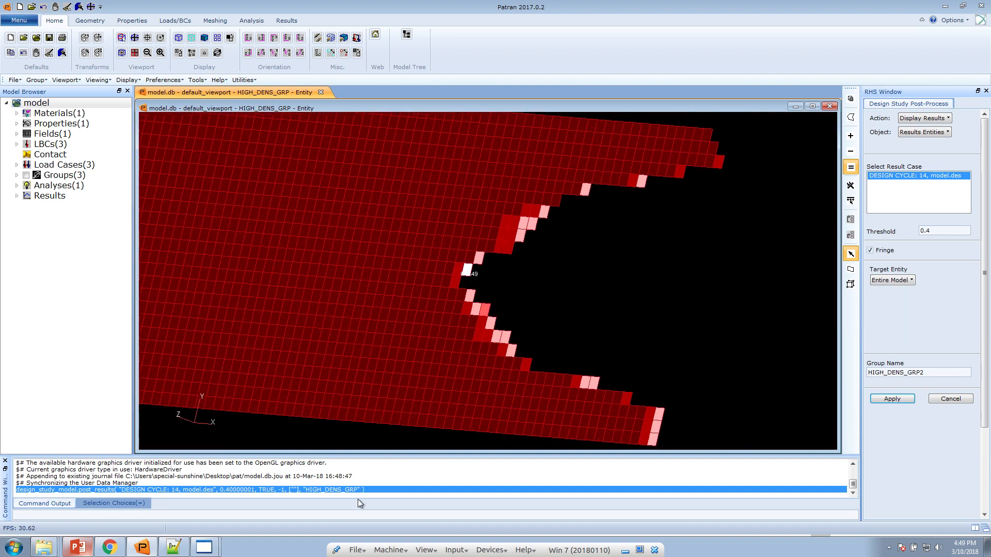
drag(591, 259, 625, 310)
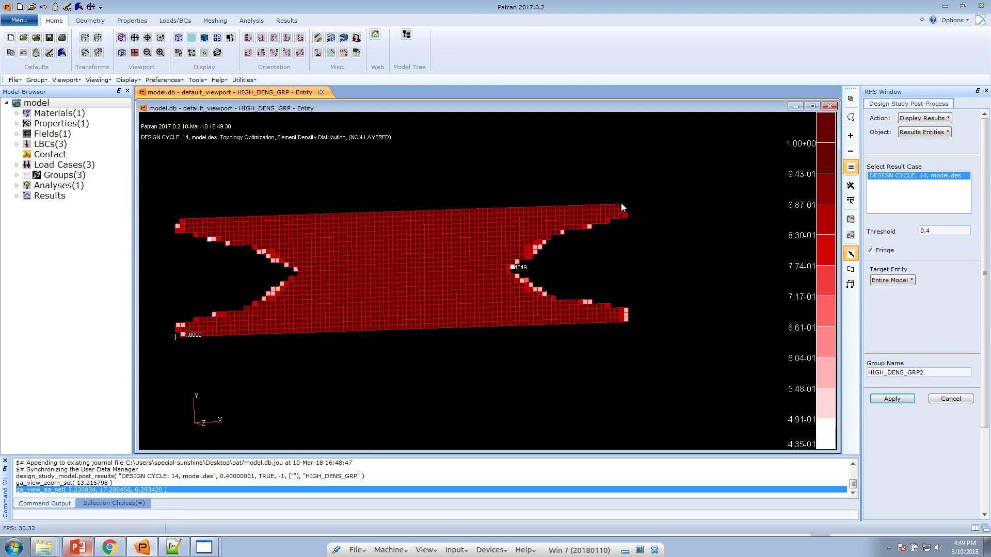
Present slide 13 and pen-mark the optimized plate and the refined design's 7.739 g mass
click(102, 539)
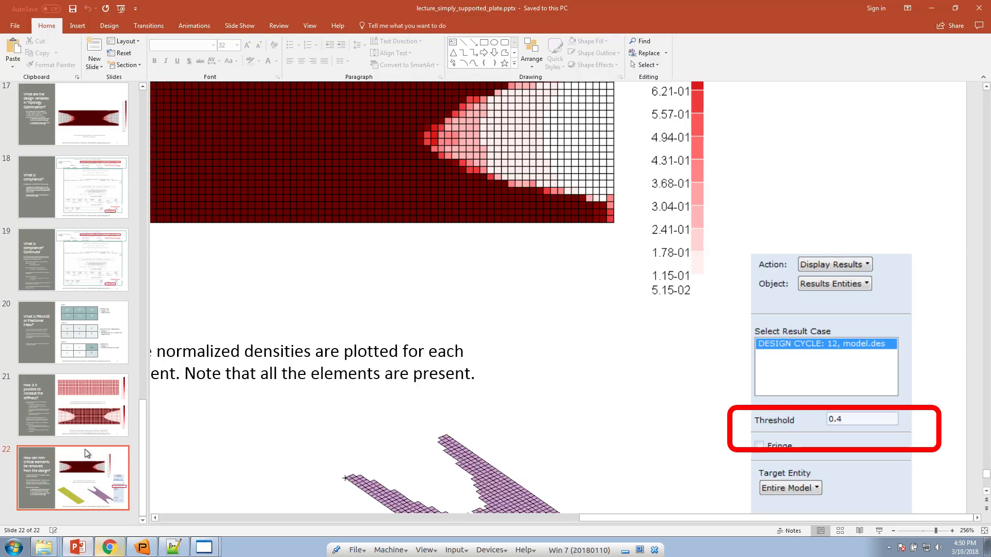
scroll(91, 422, up, 5)
scroll(91, 422, up, 2)
click(100, 261)
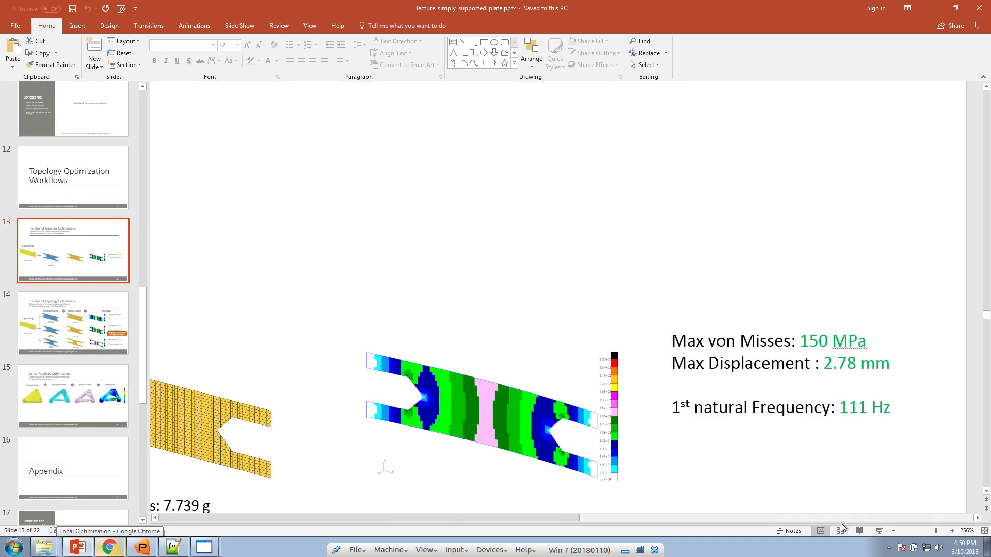
click(879, 531)
click(49, 547)
click(28, 465)
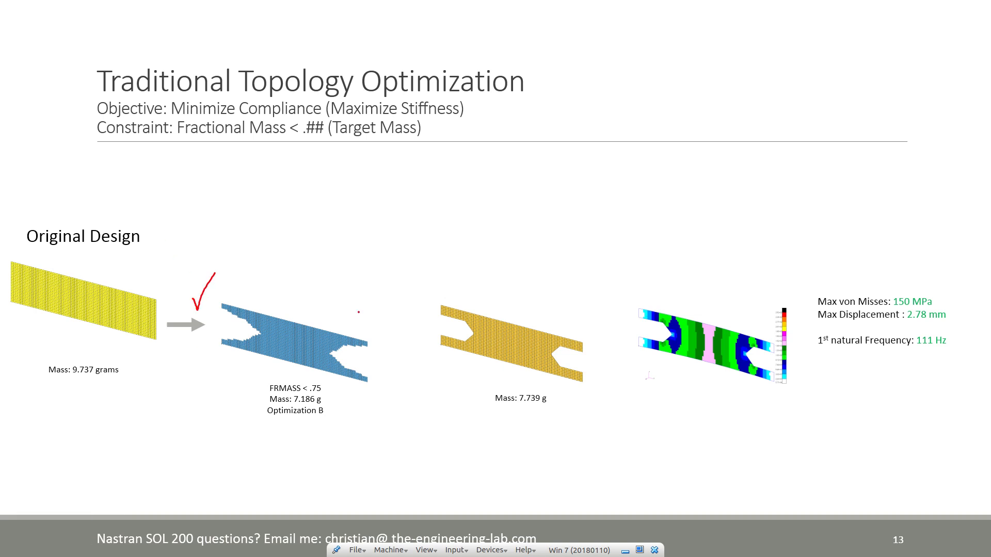
drag(370, 311, 392, 265)
drag(440, 420, 513, 418)
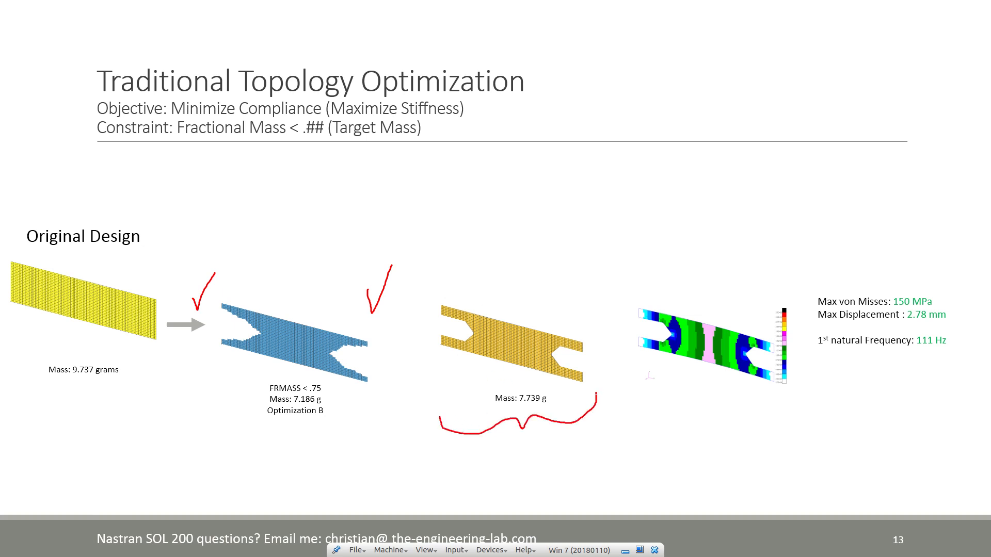
End the slide show discarding ink, fit the slide, shrink the window, and show the desktop
key(Escape)
key(Escape)
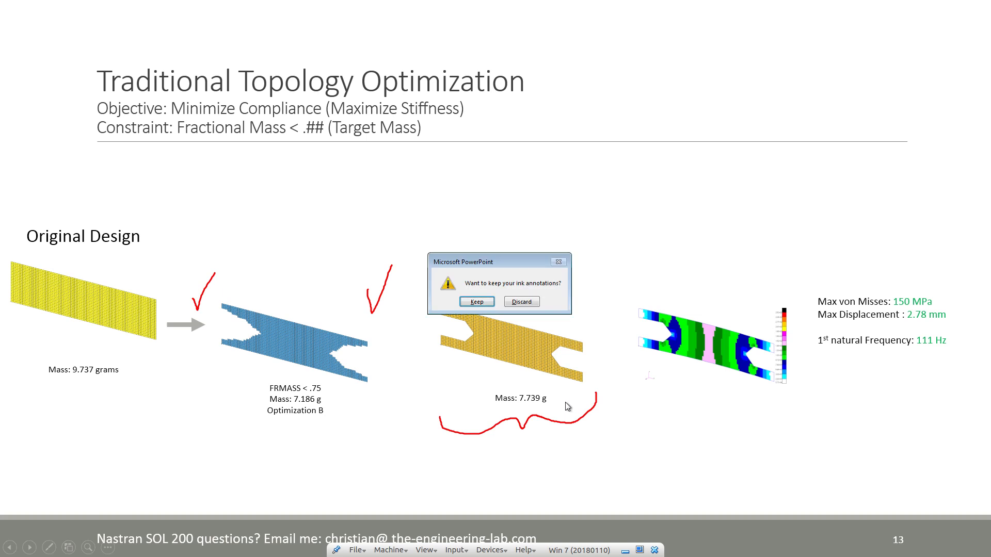
click(522, 303)
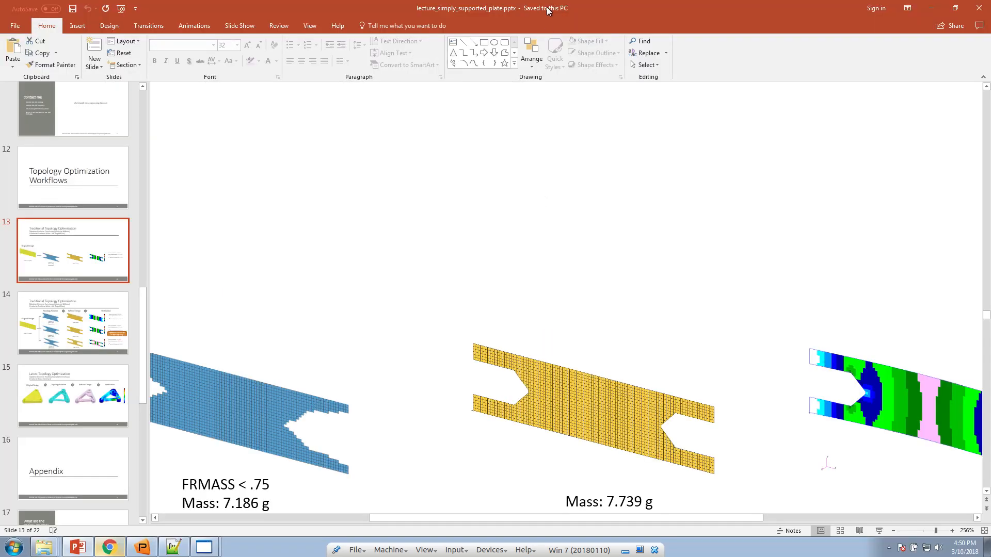
click(984, 532)
drag(454, 9, 0, 258)
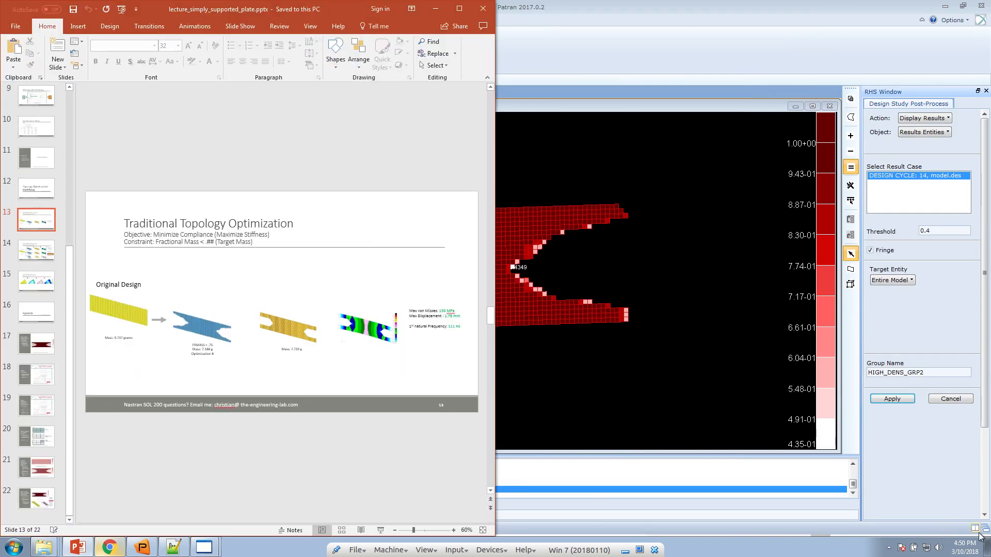
click(987, 547)
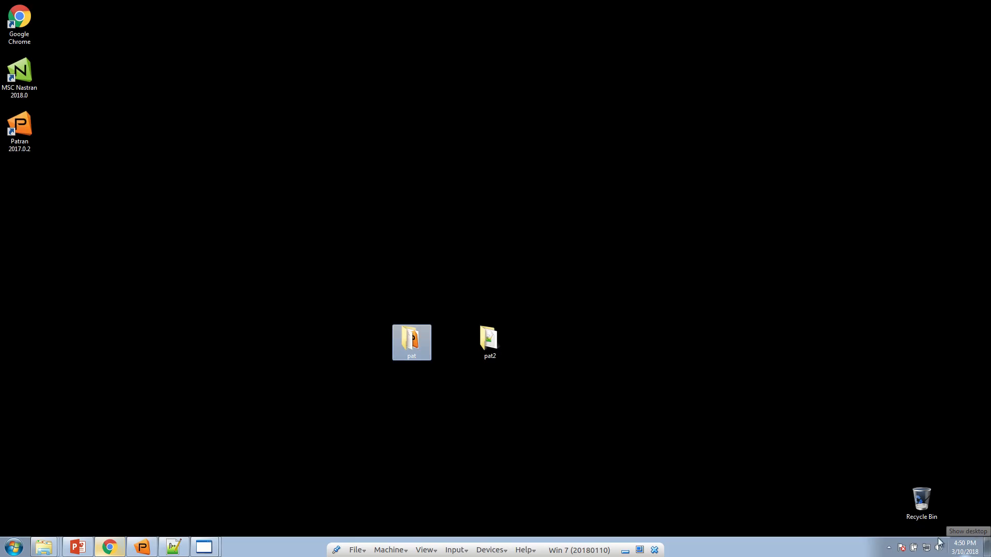
Launch Patran from the pat folder and create the new model.db database
right_click(493, 347)
click(516, 376)
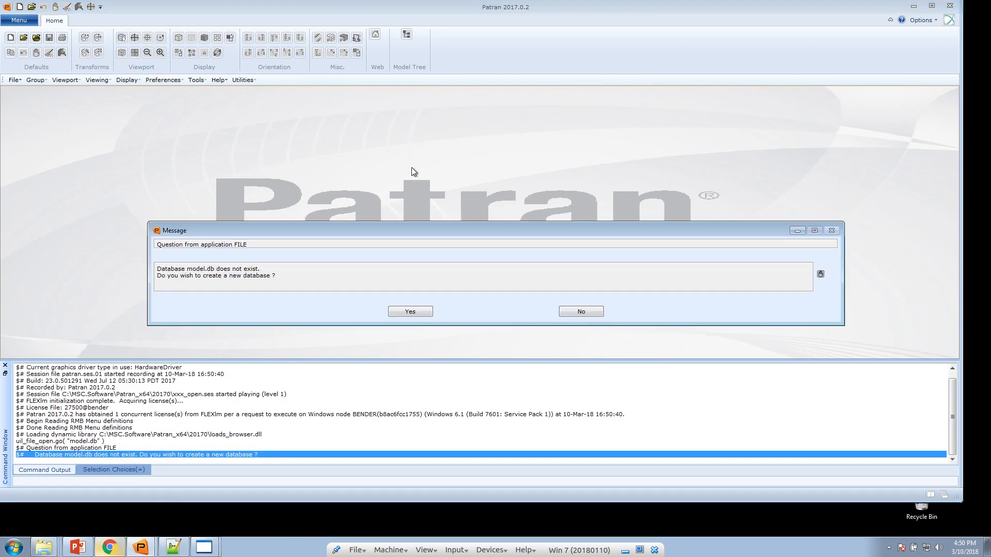
click(411, 312)
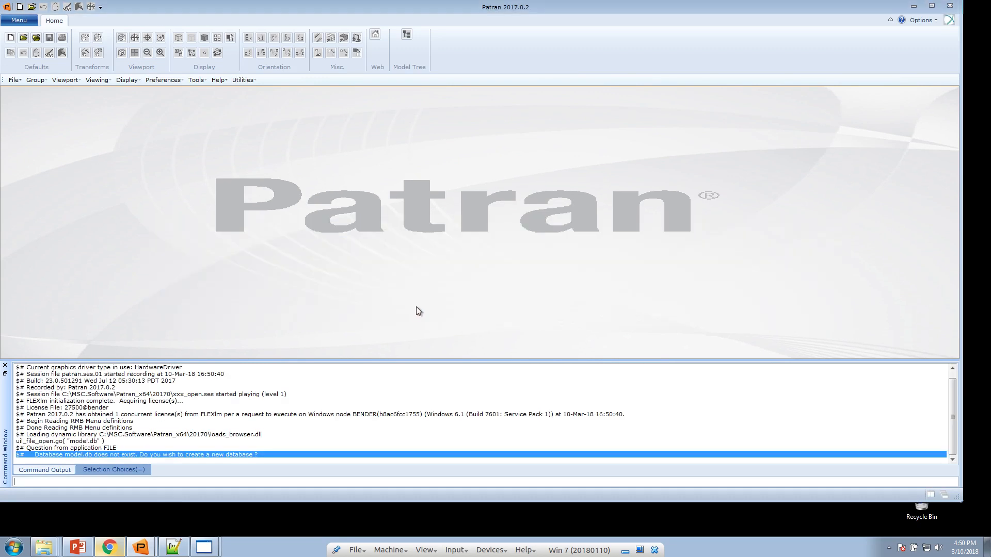
Import the verification .bdf as MSC.Nastran input, giving 2146 nodes and 1999 elements
right_click(319, 216)
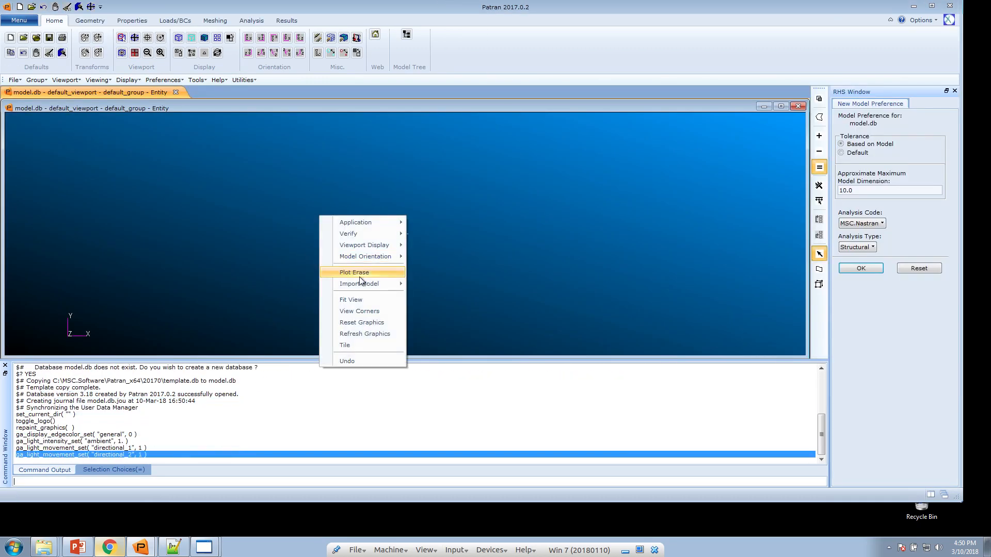
mouse_move(366, 285)
click(436, 396)
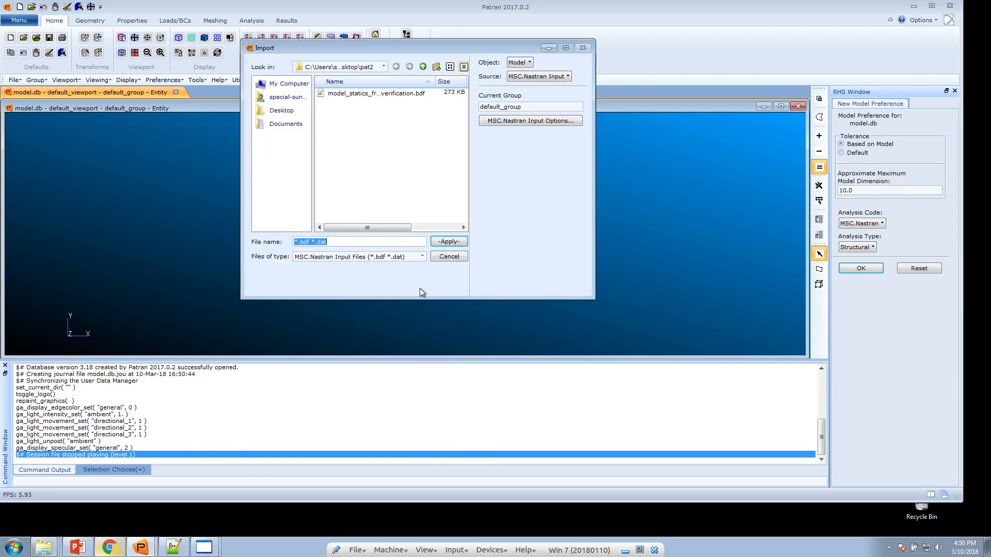
double_click(360, 93)
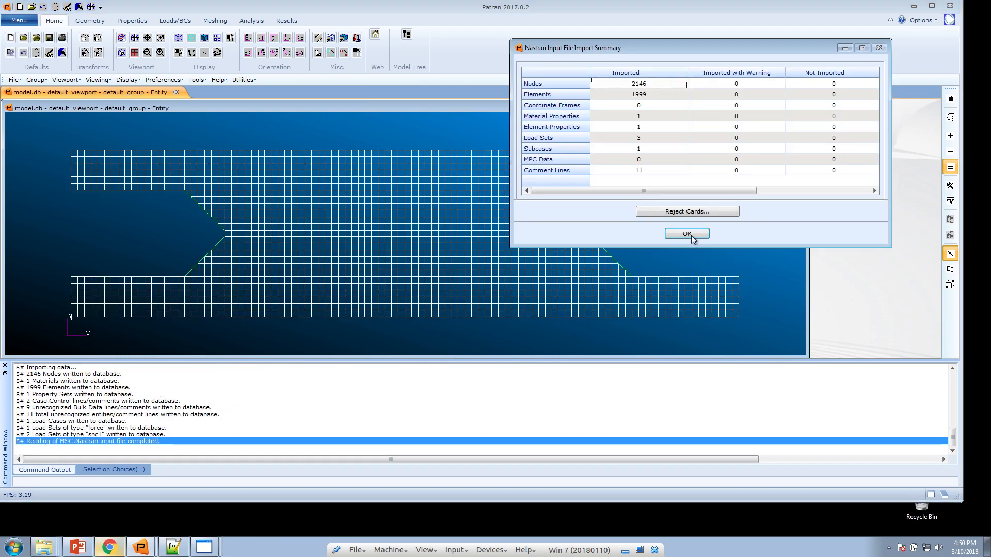
click(691, 235)
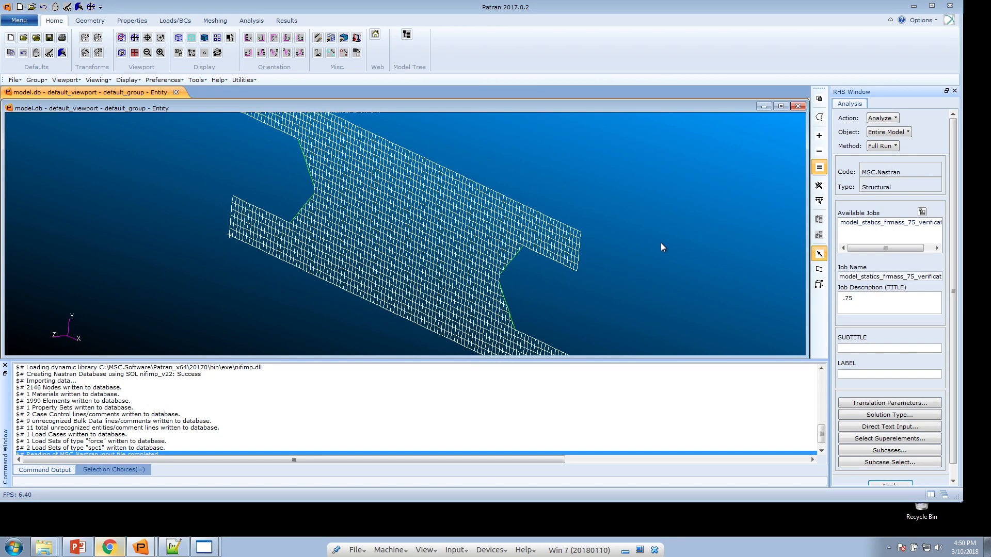
click(14, 547)
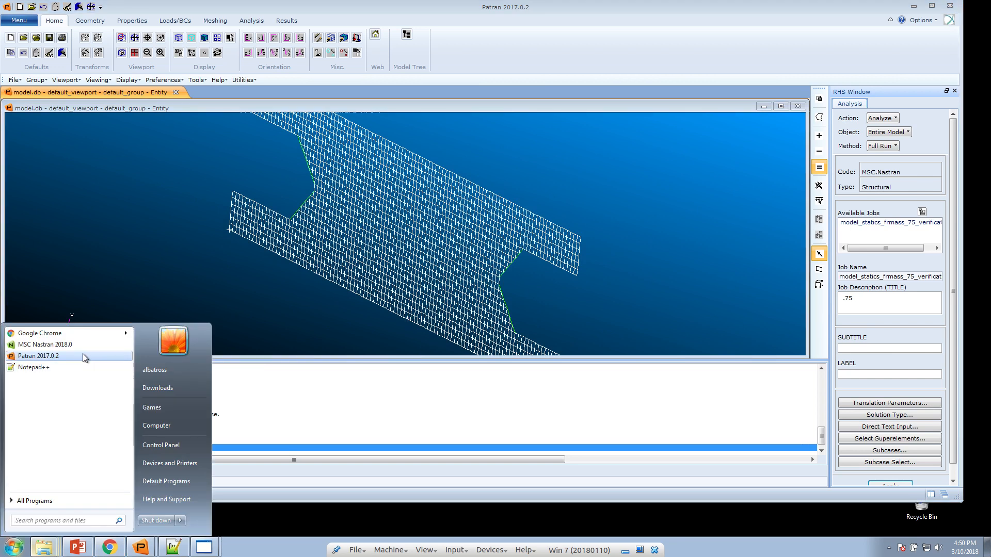
Run MSC Nastran 2018.0 on model_statics_frmass_75_verification.bdf from Desktop\pat2
click(62, 344)
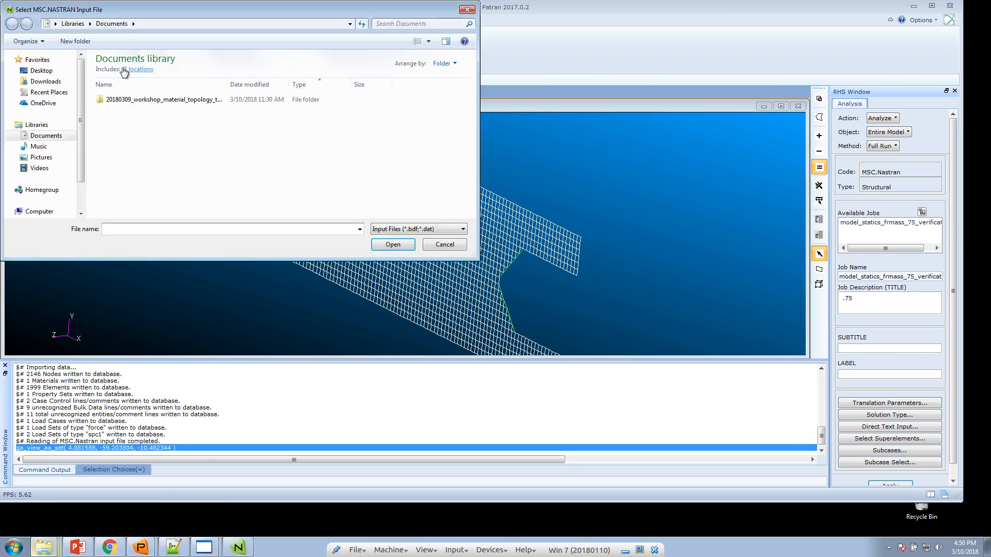
click(67, 82)
double_click(126, 85)
click(43, 71)
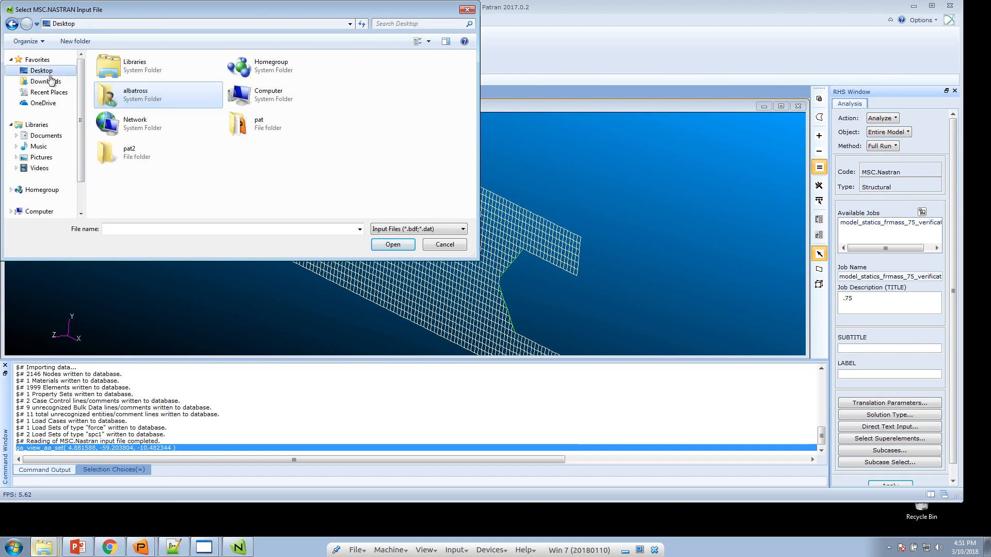
double_click(147, 151)
double_click(136, 73)
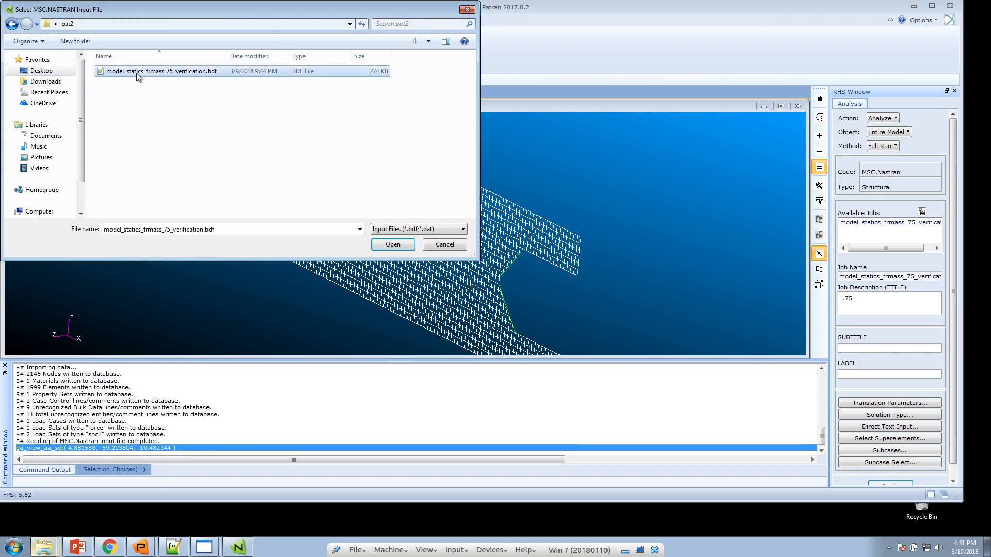
click(46, 104)
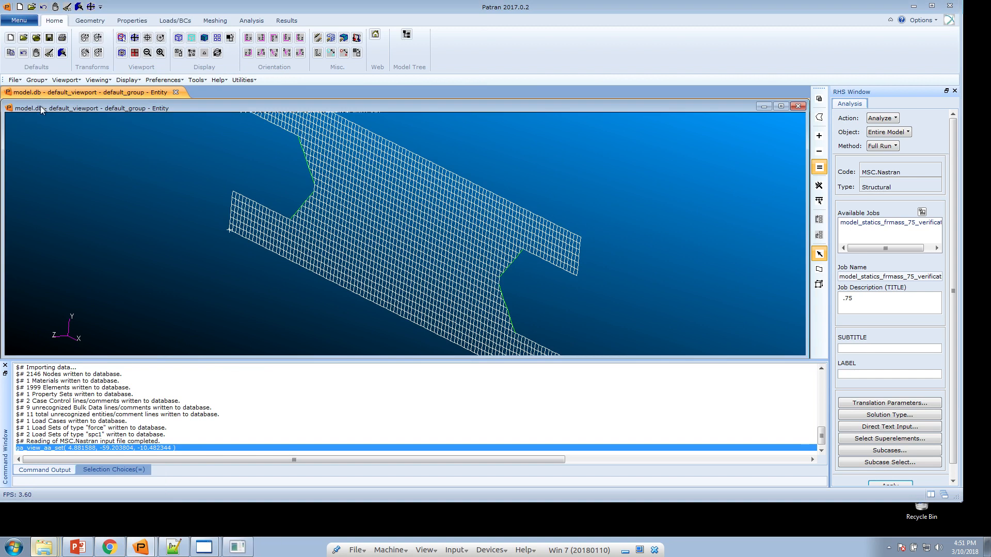
Maximise Patran and its viewport, showing the plate mesh face-on
click(932, 7)
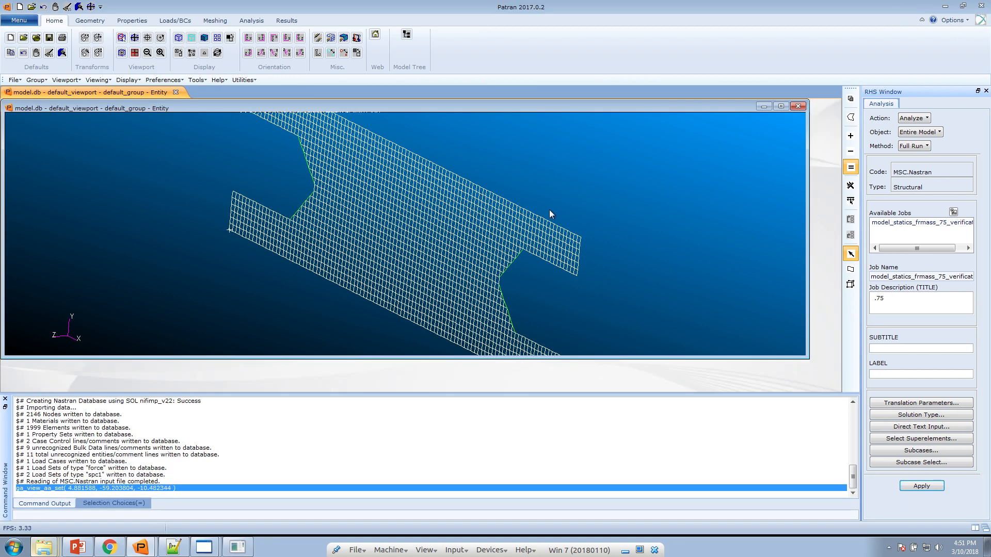
double_click(537, 107)
drag(568, 283, 615, 293)
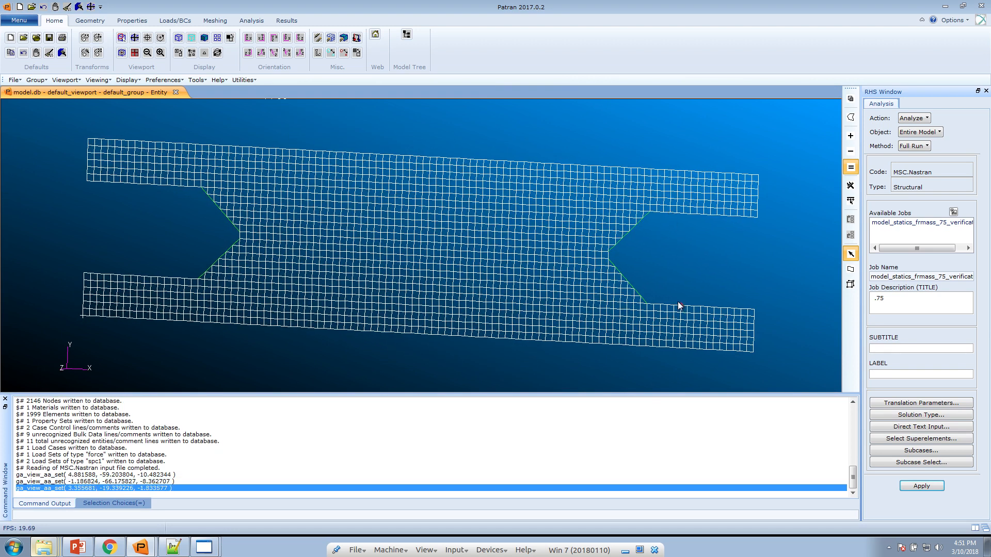
Attach the verification run's .xdb results file to the Patran model
click(252, 21)
click(253, 44)
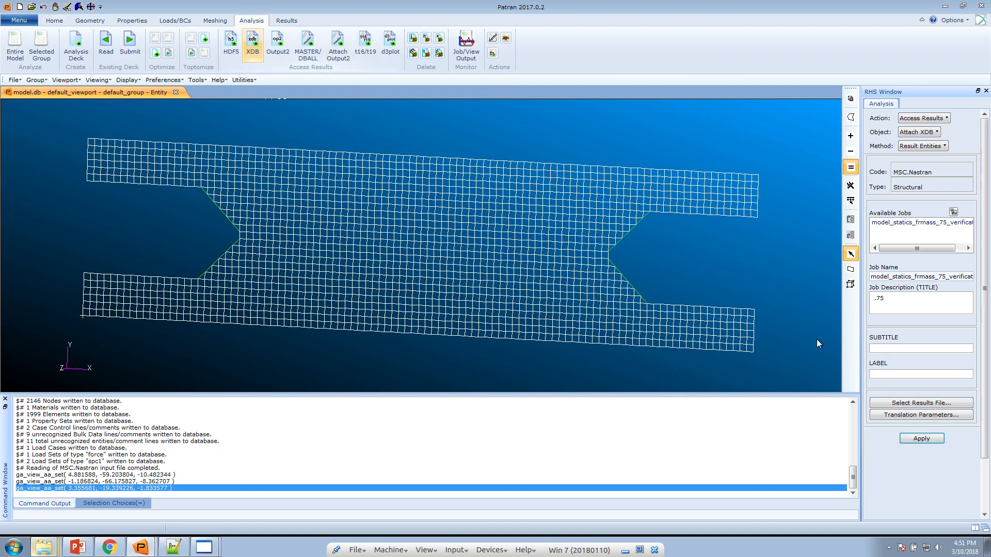
click(903, 405)
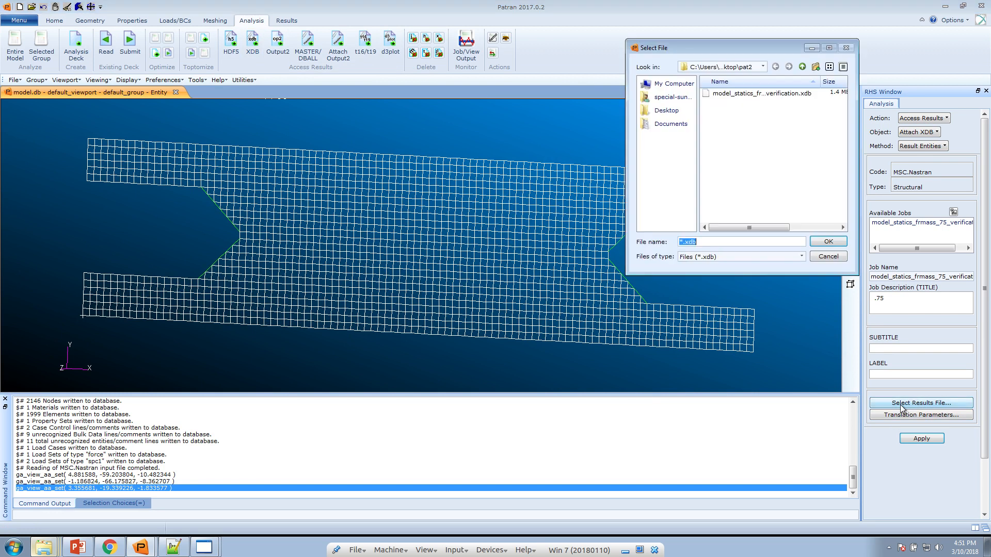
double_click(773, 95)
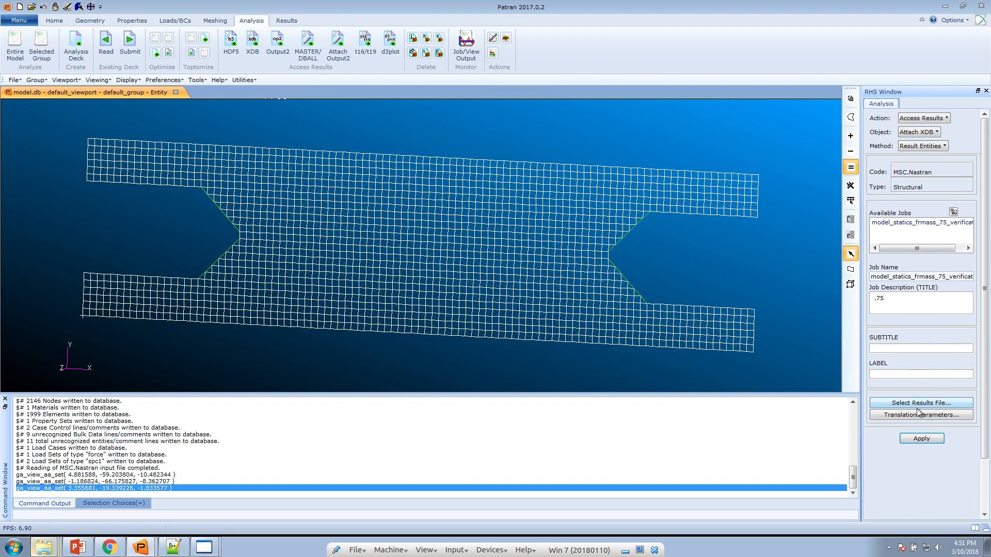
click(918, 405)
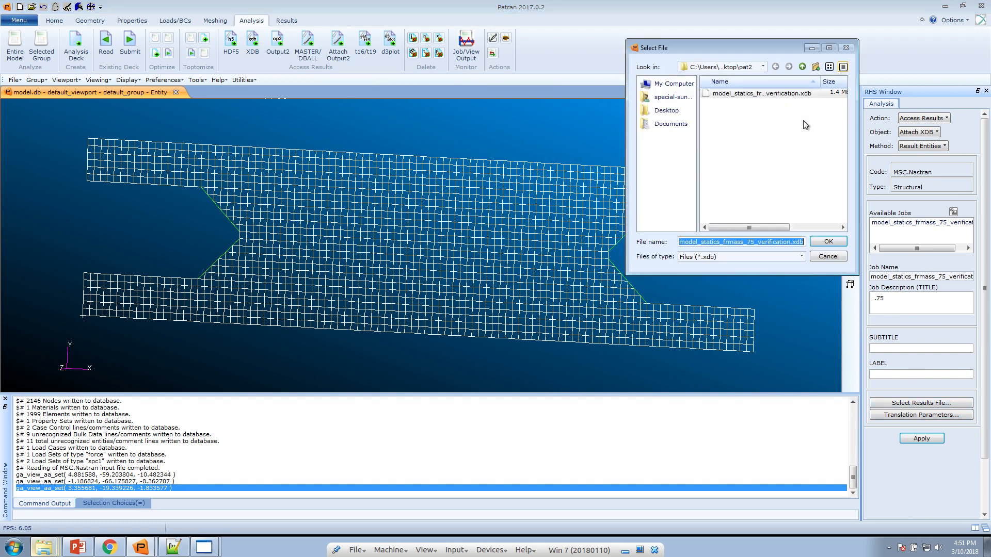
click(835, 243)
click(919, 439)
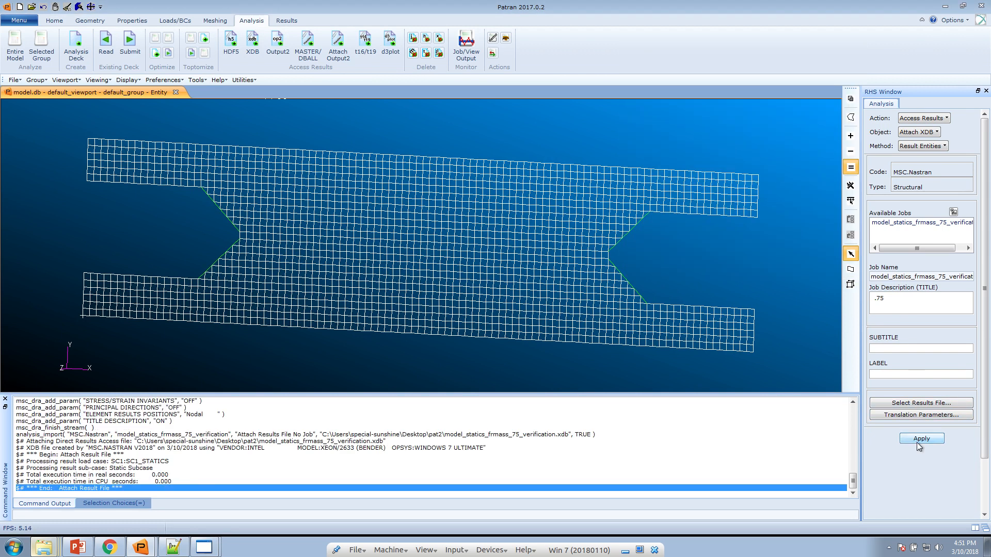
Plot a Stress Tensor von Mises fringe with averaging domain None and centroid extrapolation
click(286, 20)
click(125, 41)
drag(971, 296, 971, 304)
click(898, 308)
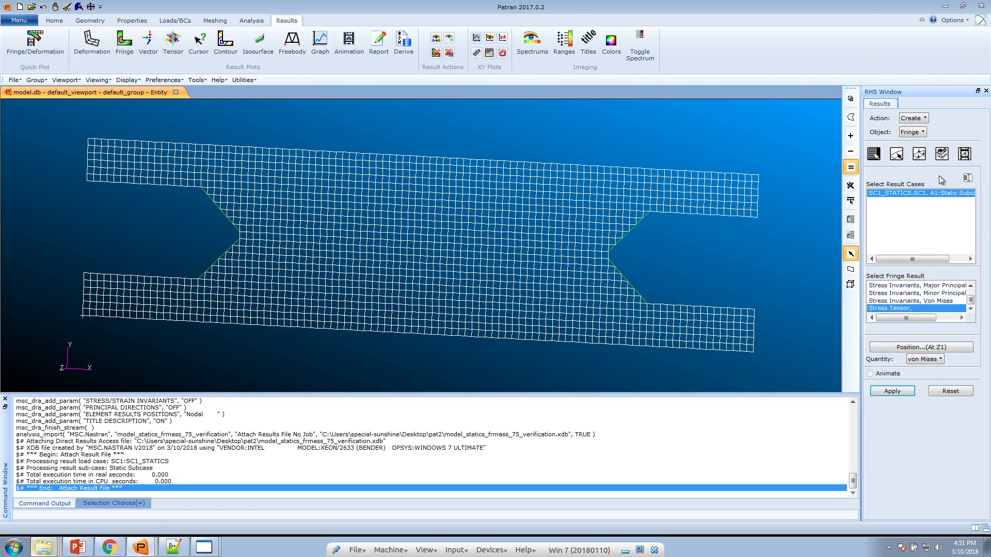
click(942, 155)
click(929, 323)
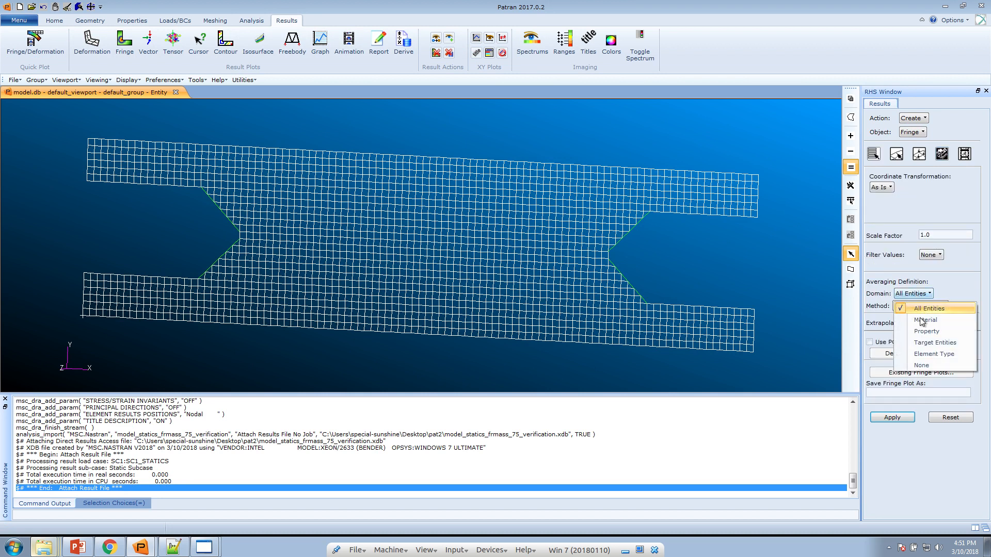
click(929, 326)
click(929, 324)
click(941, 366)
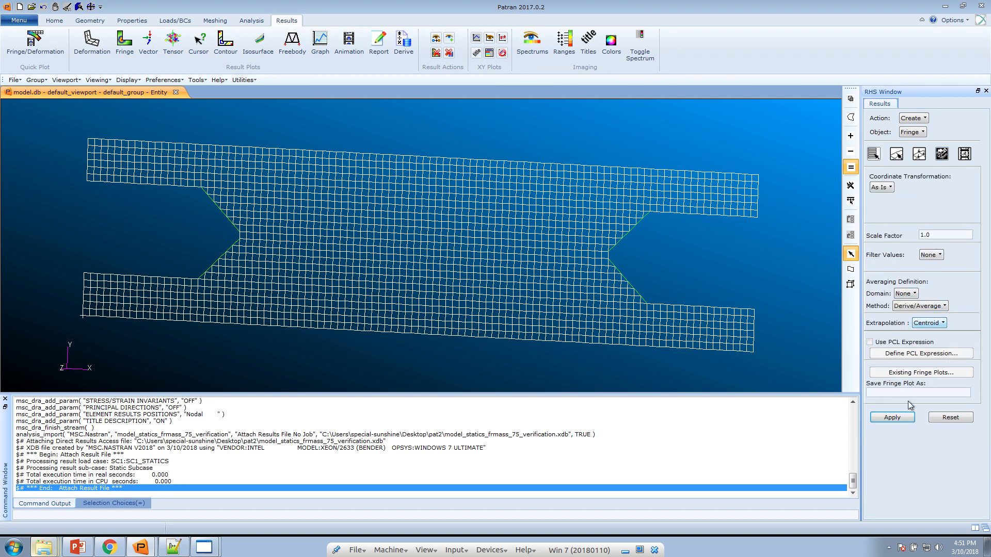
click(903, 417)
Tilt the plate into a larger near-horizontal view, then bring PowerPoint's slide 13 to the front
drag(510, 320, 739, 188)
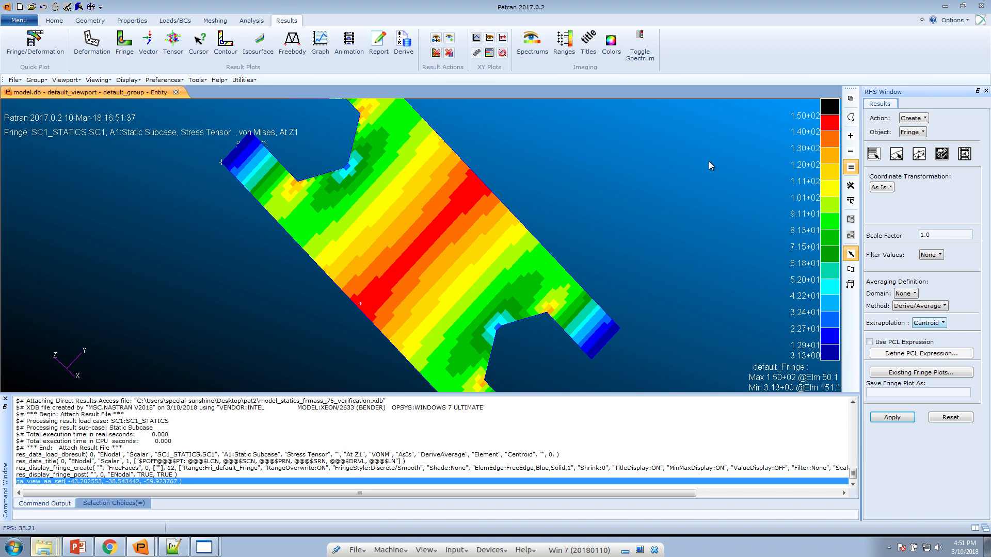
drag(709, 162, 642, 198)
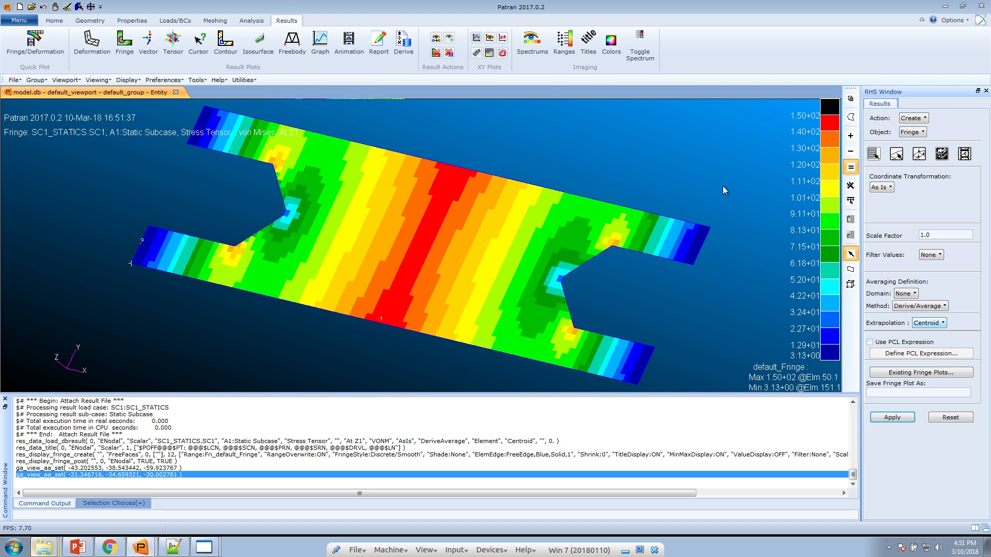
click(77, 547)
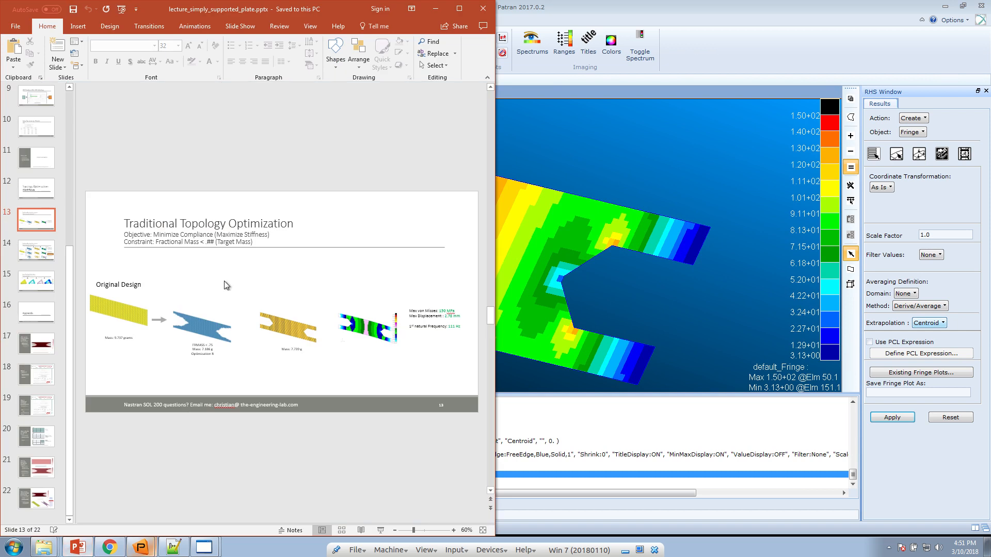
Maximize PowerPoint, present slide 13 full-screen with Shift+F5, and select the Pen
click(459, 8)
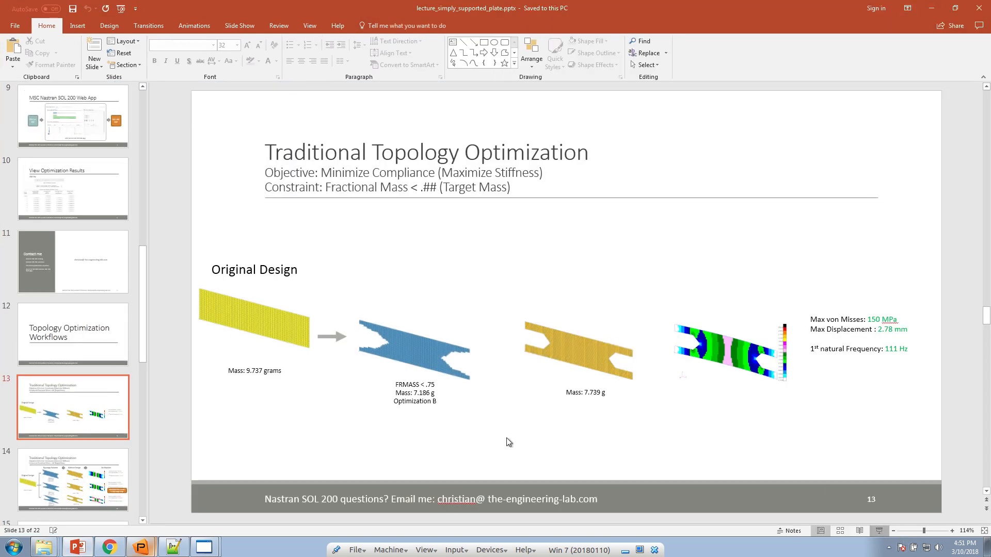
key(shift+F5)
click(49, 547)
click(31, 465)
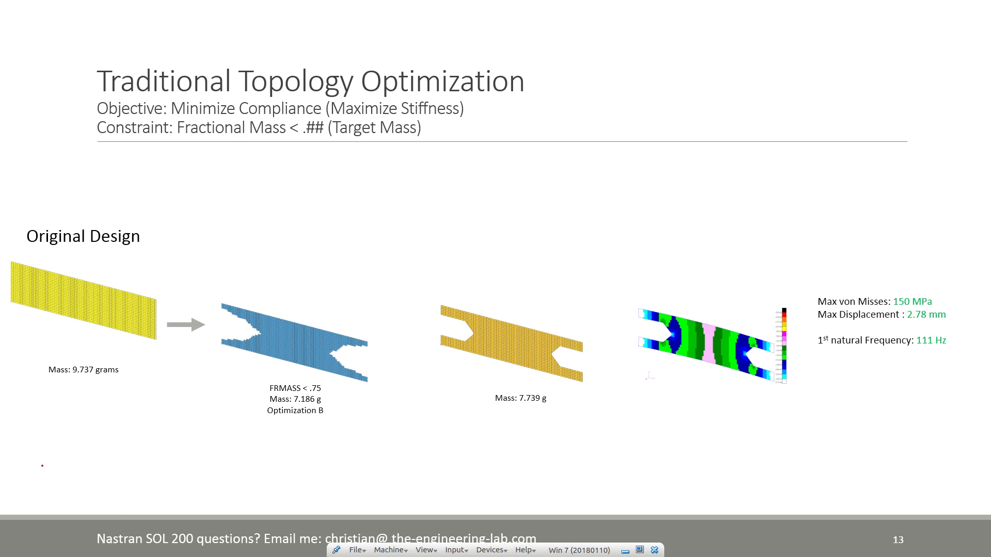